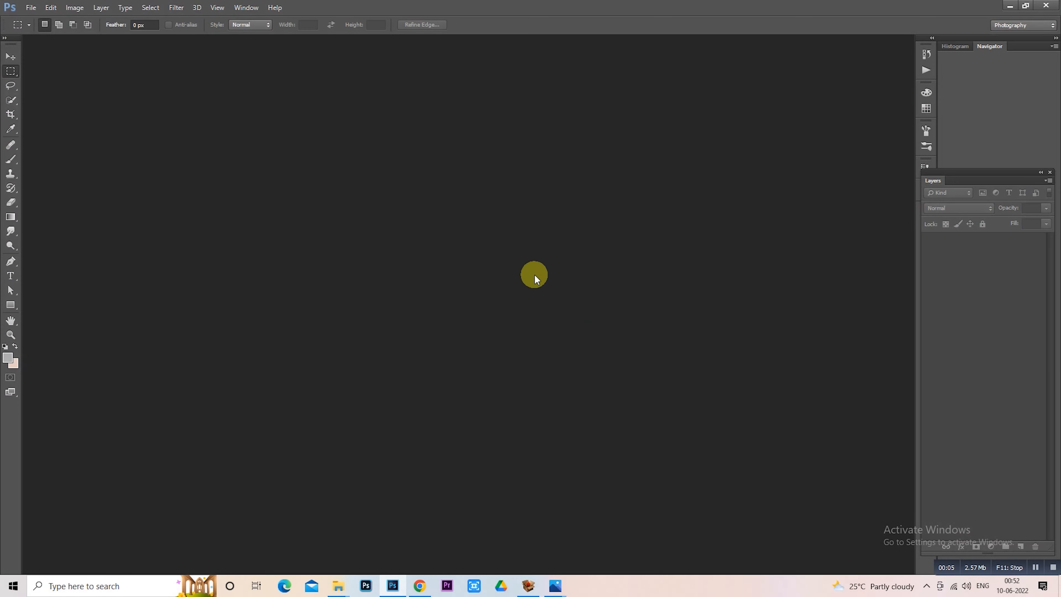
Step: Create a new blank white landscape document and duplicate its Background layer
{"action": "key", "text": "ctrl+n"}
{"action": "left_click", "coordinate": [453, 113]}
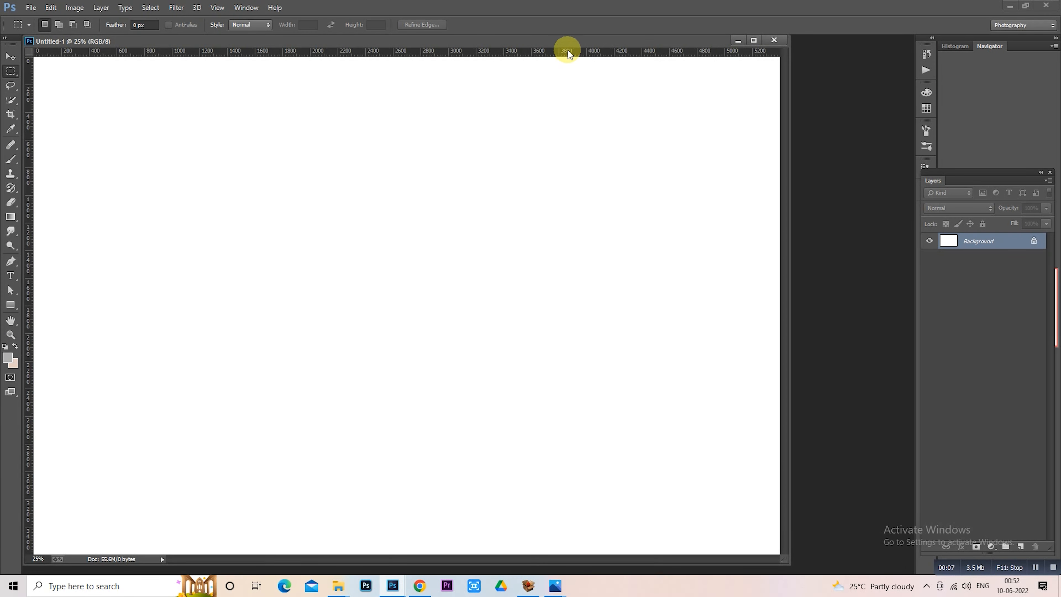
{"action": "left_click_drag", "start_coordinate": [587, 41], "coordinate": [612, 39]}
{"action": "scroll", "coordinate": [578, 200], "scroll_direction": "down", "scroll_amount": 3}
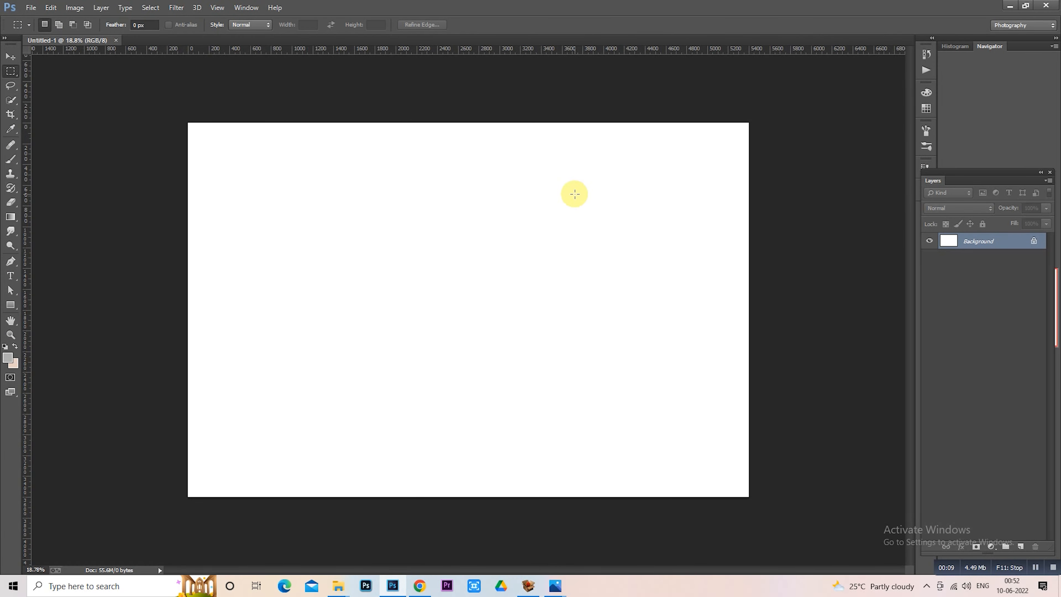
{"action": "key", "text": "ctrl+j"}
{"action": "scroll", "coordinate": [507, 233], "scroll_direction": "down", "scroll_amount": 1}
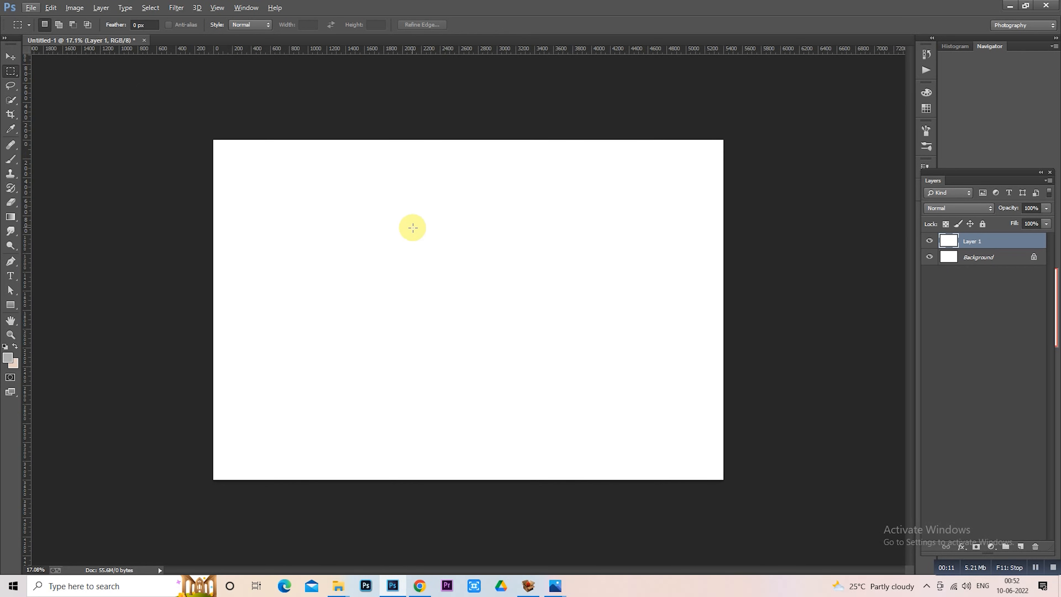
Step: Add a vertical and a horizontal guide crossing at the canvas centre, using Layer 1's transform box as reference
{"action": "right_click", "coordinate": [413, 227]}
{"action": "left_click", "coordinate": [465, 336]}
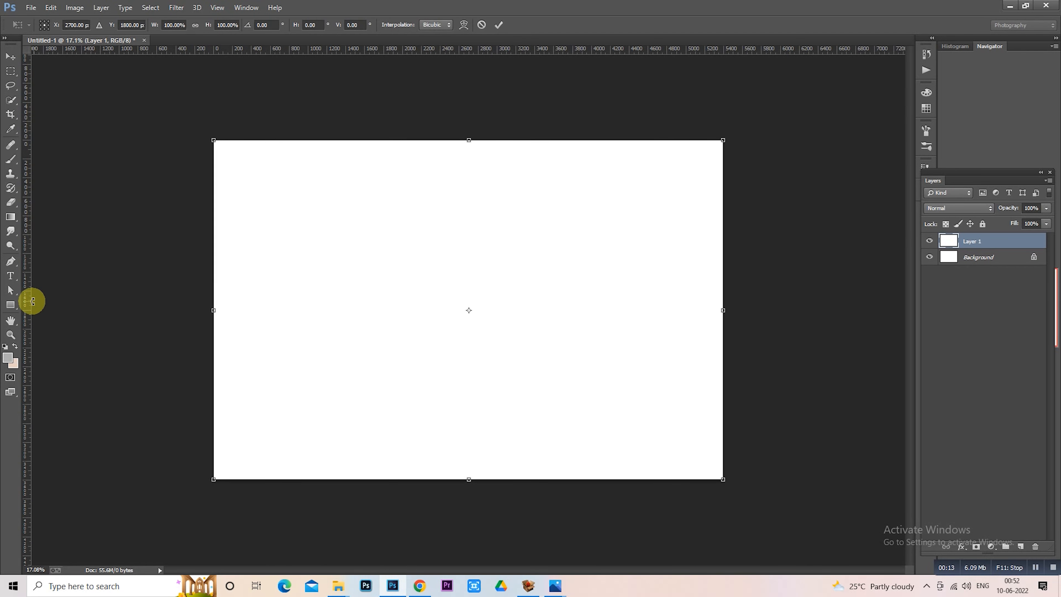
{"action": "left_click_drag", "start_coordinate": [29, 305], "coordinate": [469, 332]}
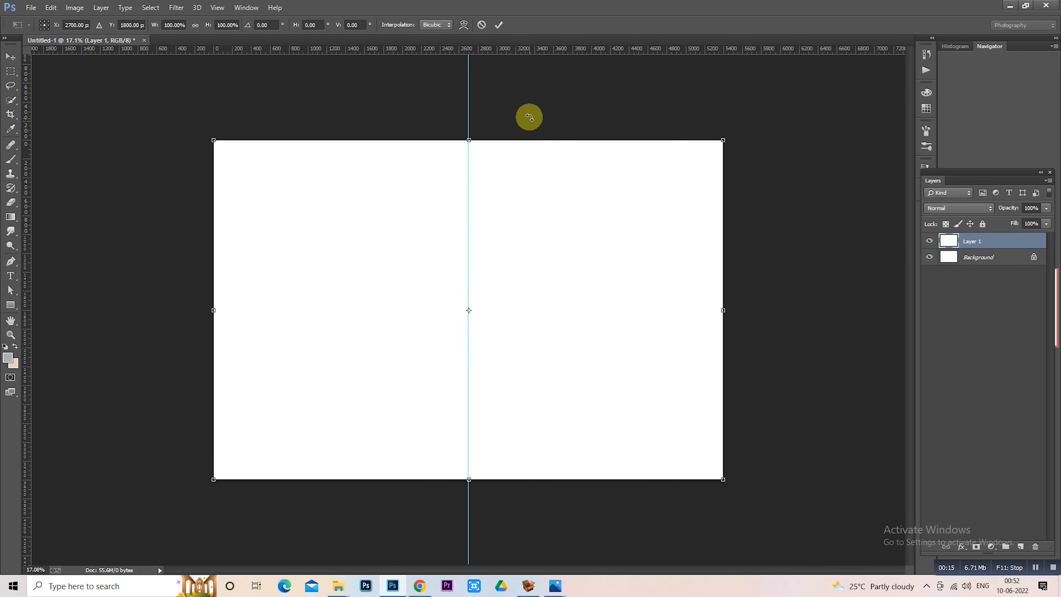
{"action": "left_click_drag", "start_coordinate": [539, 52], "coordinate": [535, 308]}
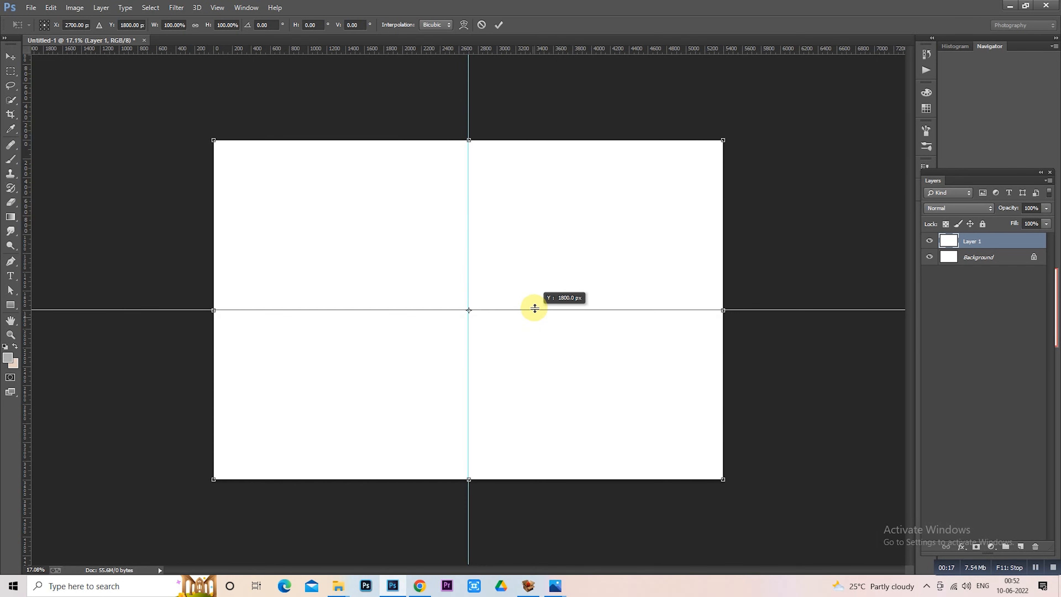
{"action": "key", "text": "Return"}
{"action": "key", "text": "m"}
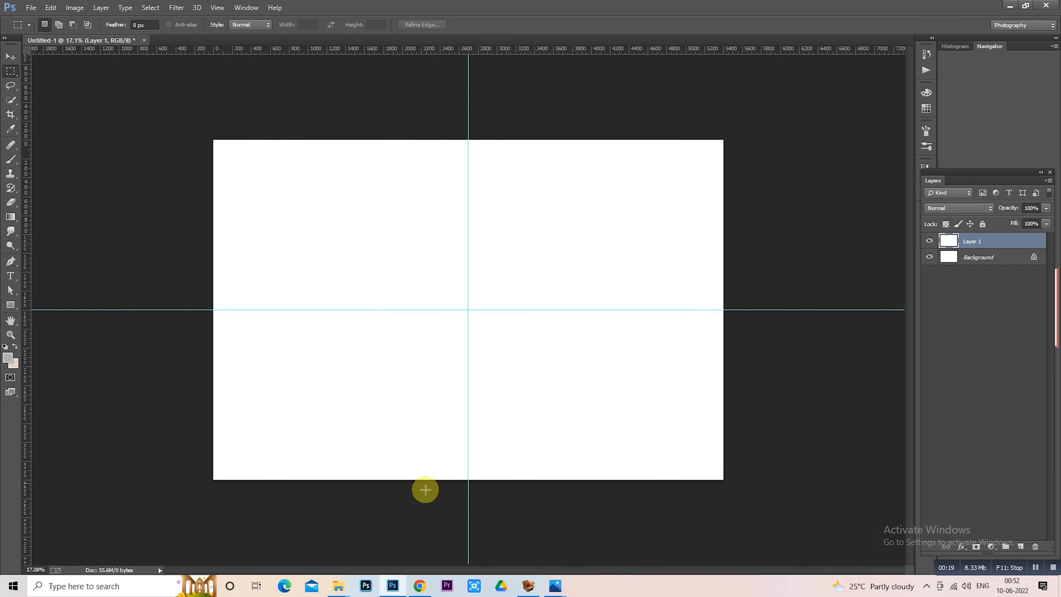
Step: Place the A0L_2908 hands photo from the cp folder into the new document
{"action": "left_click", "coordinate": [351, 584]}
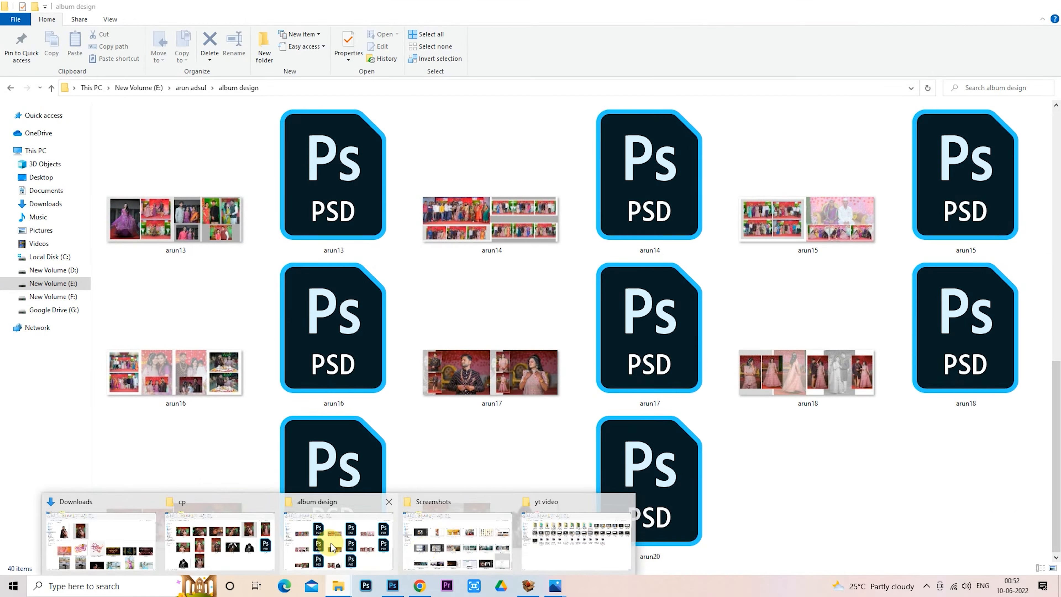
{"action": "left_click", "coordinate": [313, 539]}
{"action": "mouse_move", "coordinate": [338, 588]}
{"action": "left_click", "coordinate": [251, 543]}
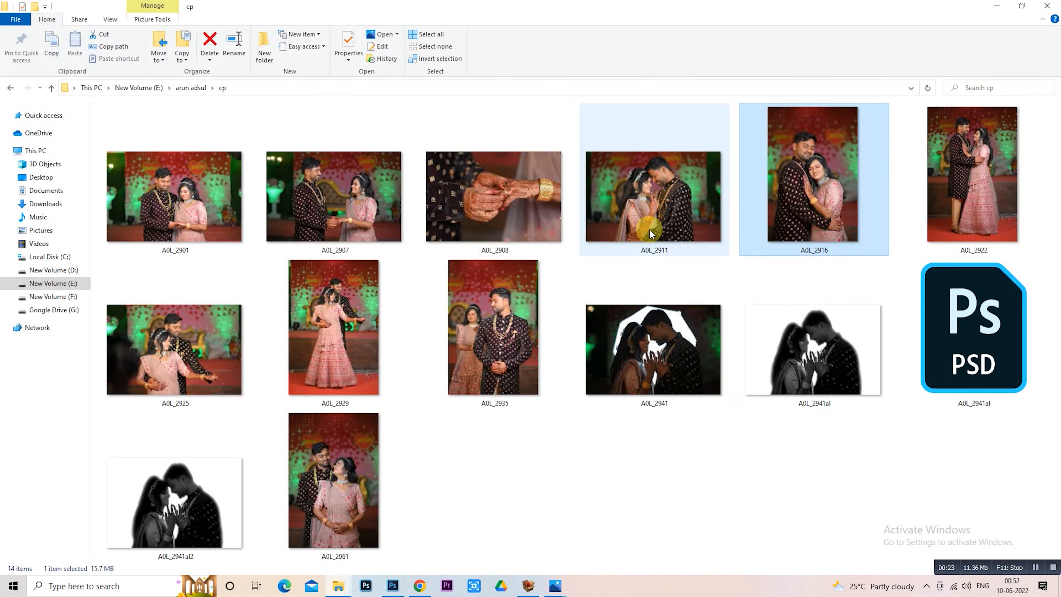
{"action": "left_click", "coordinate": [534, 224]}
{"action": "left_click_drag", "start_coordinate": [534, 223], "coordinate": [530, 372]}
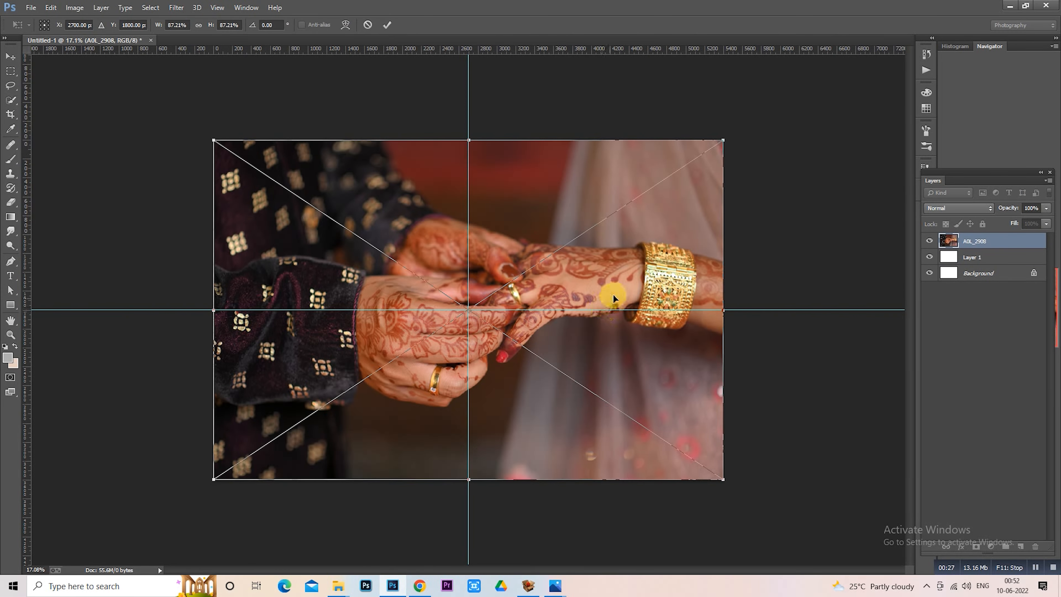
Step: Enlarge the placed hands photo to about 104% from its centre and shift it up and to the left
{"action": "left_click_drag", "start_coordinate": [724, 480], "coordinate": [772, 512]}
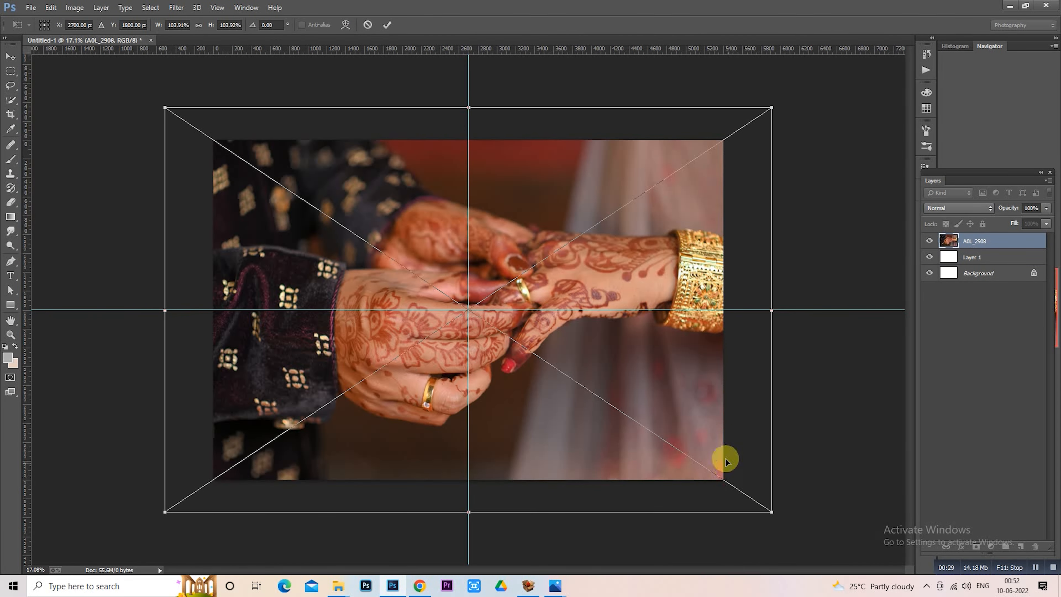
{"action": "left_click_drag", "start_coordinate": [718, 437], "coordinate": [683, 407]}
{"action": "key", "text": "Return"}
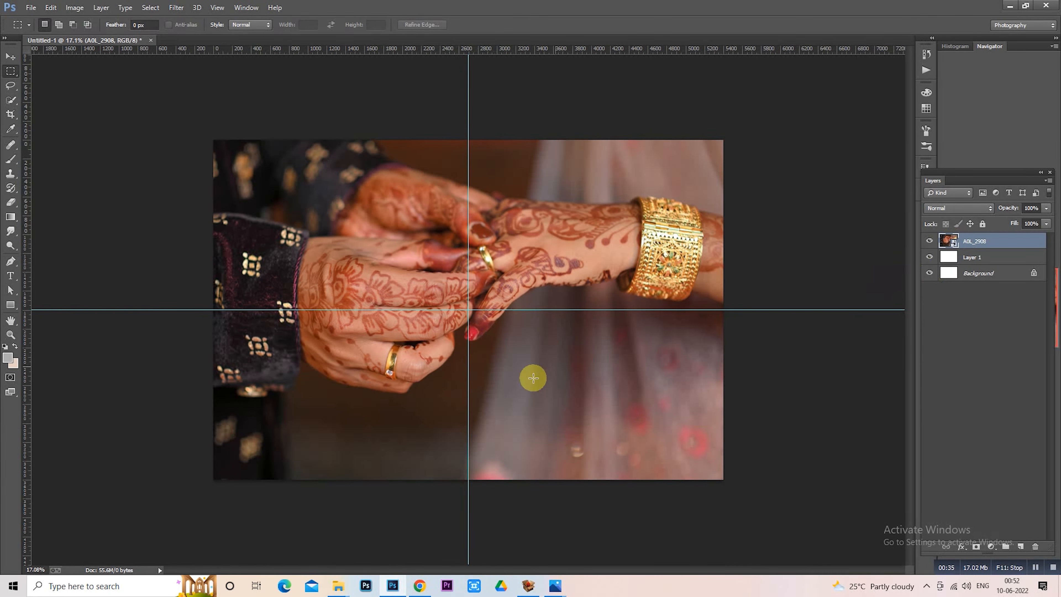
Step: Preview the picwish couple cutout in the Downloads folder and place it into the document
{"action": "left_click", "coordinate": [338, 586]}
{"action": "left_click", "coordinate": [84, 533]}
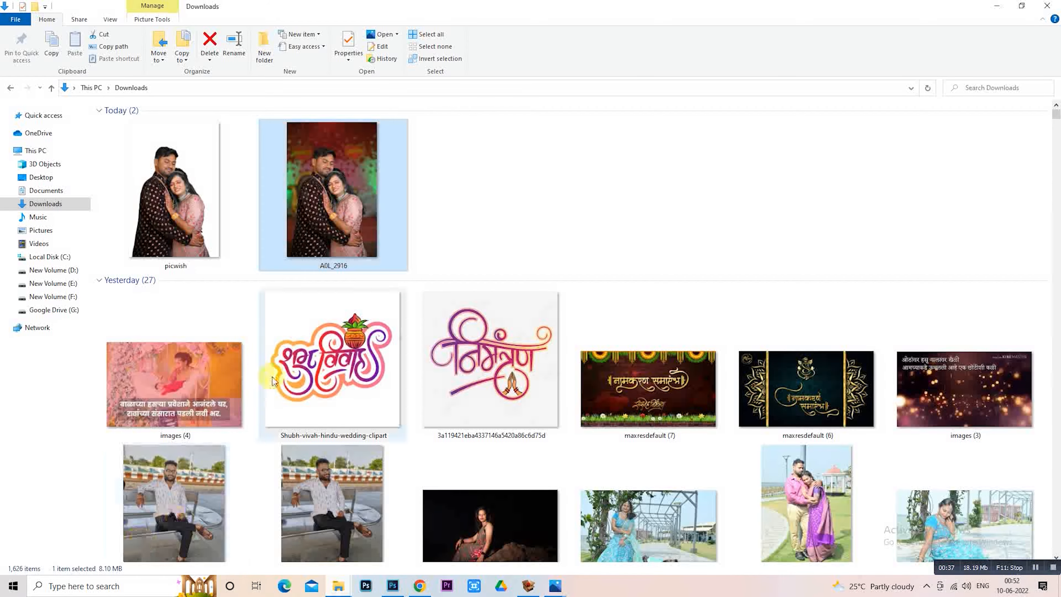
{"action": "double_click", "coordinate": [344, 263]}
{"action": "key", "text": "Left"}
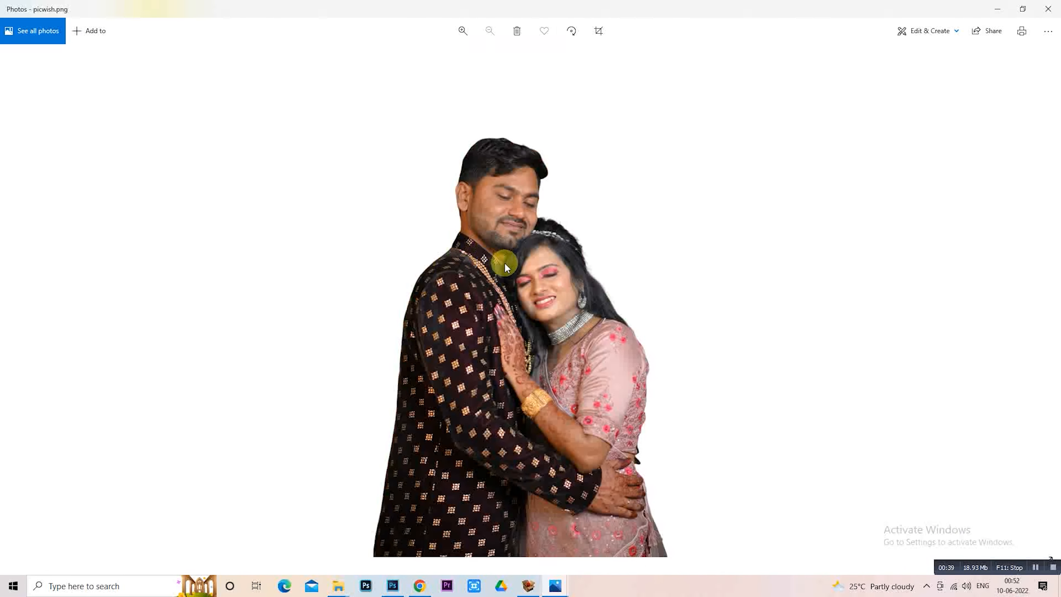
{"action": "left_click", "coordinate": [1048, 8]}
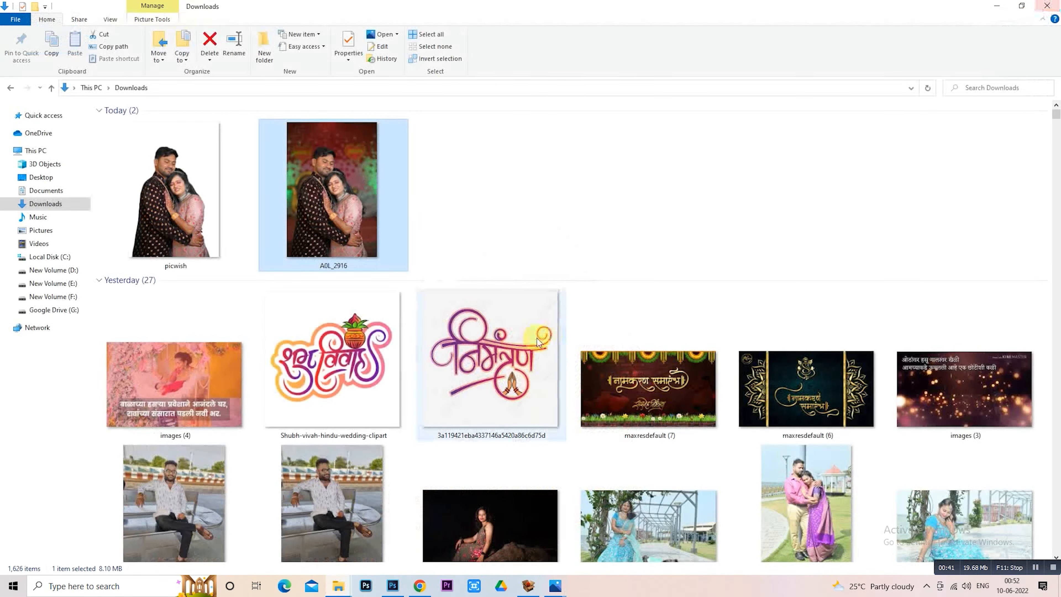
{"action": "left_click_drag", "start_coordinate": [196, 218], "coordinate": [504, 379]}
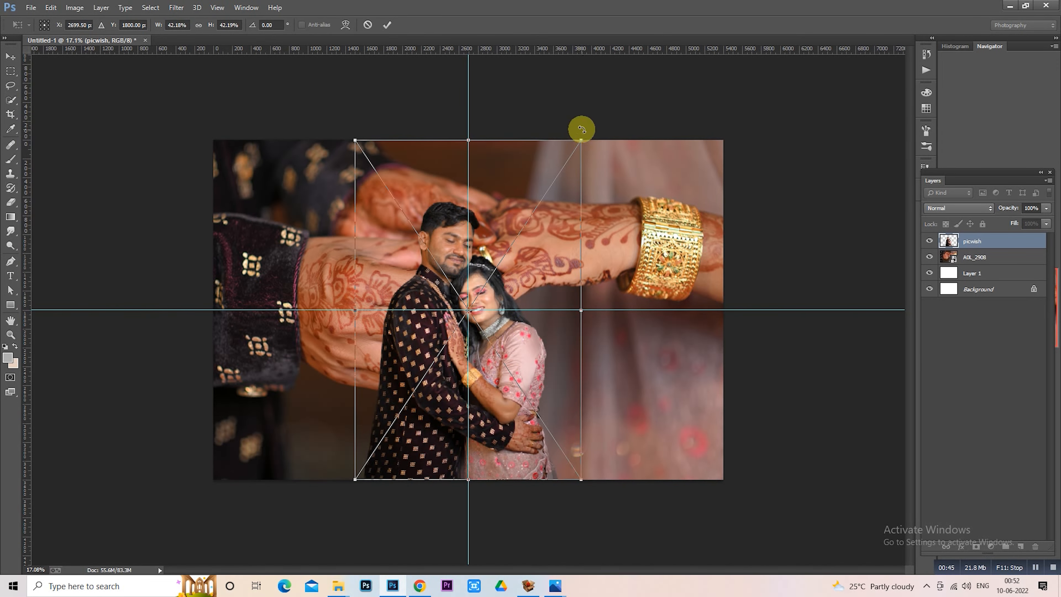
Step: Scale the couple cutout to about 22.4% and position it at the canvas's lower edge near the vertical guide
{"action": "left_click_drag", "start_coordinate": [581, 141], "coordinate": [475, 299]}
{"action": "left_click_drag", "start_coordinate": [438, 355], "coordinate": [497, 360]}
{"action": "key", "text": "Return"}
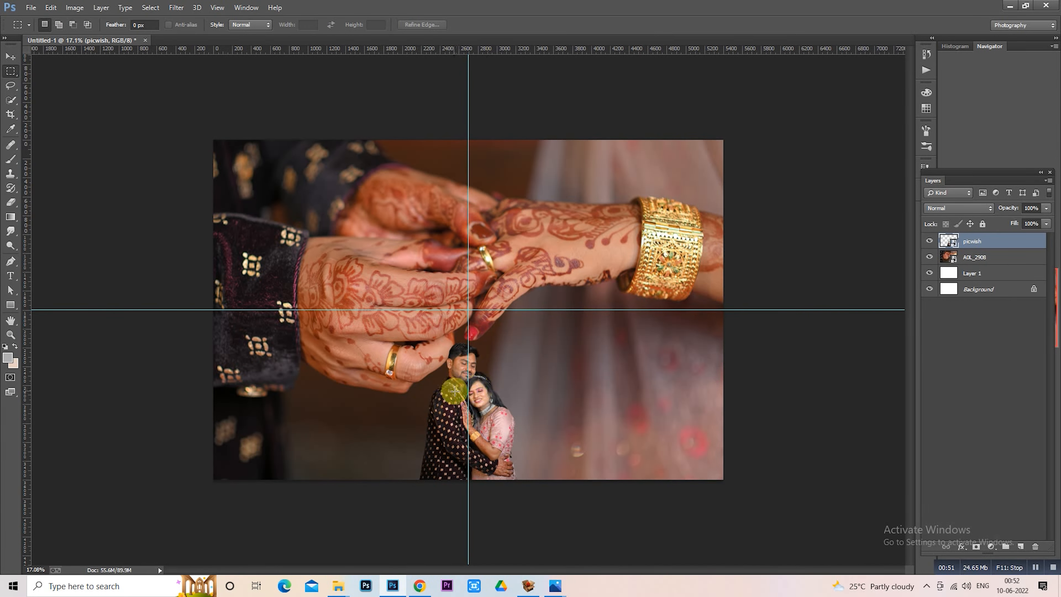
Step: Free-transform the A0L_2908 layer, moving the hands photo up and enlarging it to cover the canvas
{"action": "scroll", "coordinate": [535, 379], "scroll_direction": "up", "scroll_amount": 1}
{"action": "scroll", "coordinate": [525, 395], "scroll_direction": "up", "scroll_amount": 1}
{"action": "scroll", "coordinate": [533, 386], "scroll_direction": "down", "scroll_amount": 2}
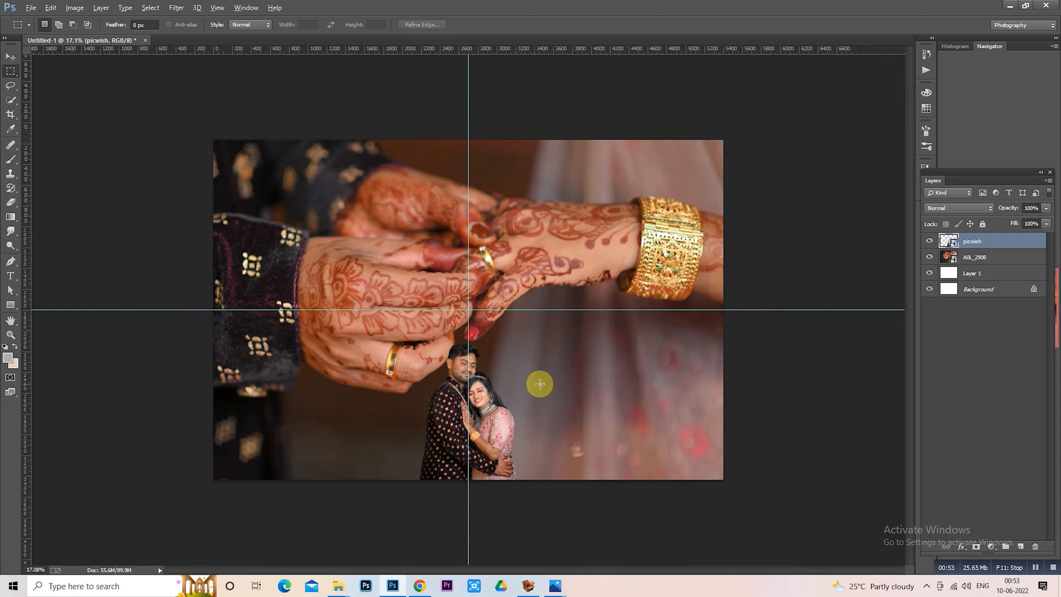
{"action": "left_click", "coordinate": [974, 257]}
{"action": "right_click", "coordinate": [560, 271]}
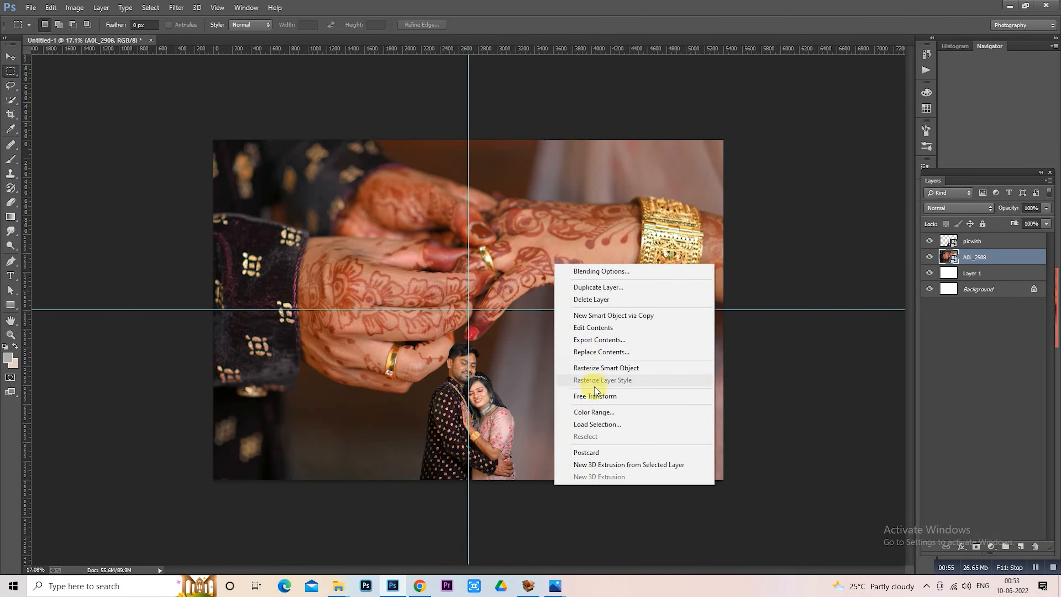
{"action": "left_click", "coordinate": [585, 399]}
{"action": "left_click_drag", "start_coordinate": [583, 363], "coordinate": [586, 341]}
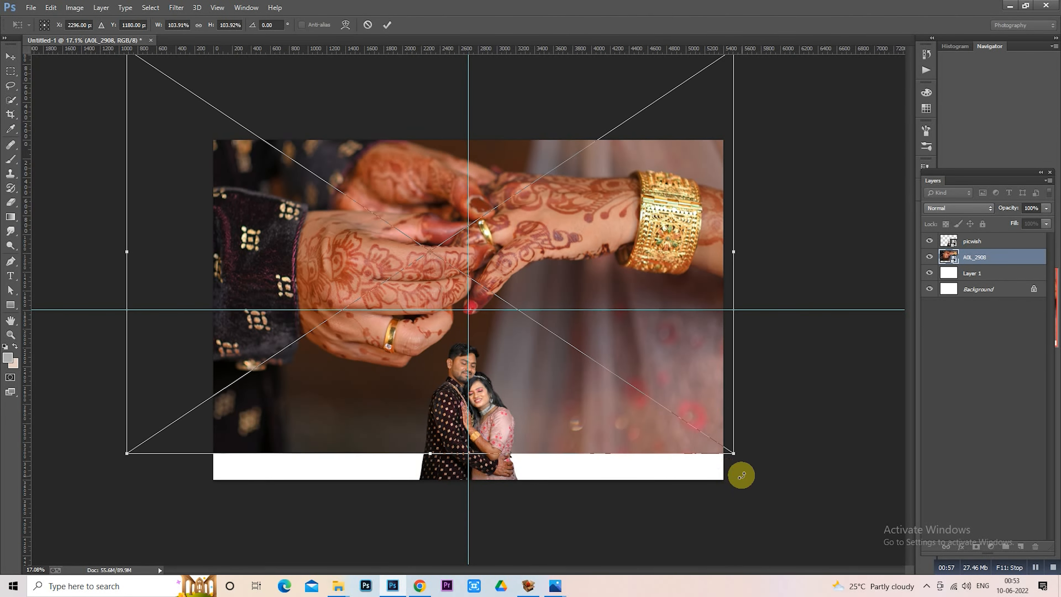
{"action": "left_click_drag", "start_coordinate": [734, 456], "coordinate": [771, 480]}
{"action": "mouse_move", "coordinate": [722, 429]}
{"action": "left_mouse_down"}
{"action": "mouse_move", "coordinate": [704, 422]}
{"action": "mouse_move", "coordinate": [705, 431]}
{"action": "left_mouse_up"}
Step: Rasterize the A0L_2908 layer
{"action": "left_click", "coordinate": [976, 257]}
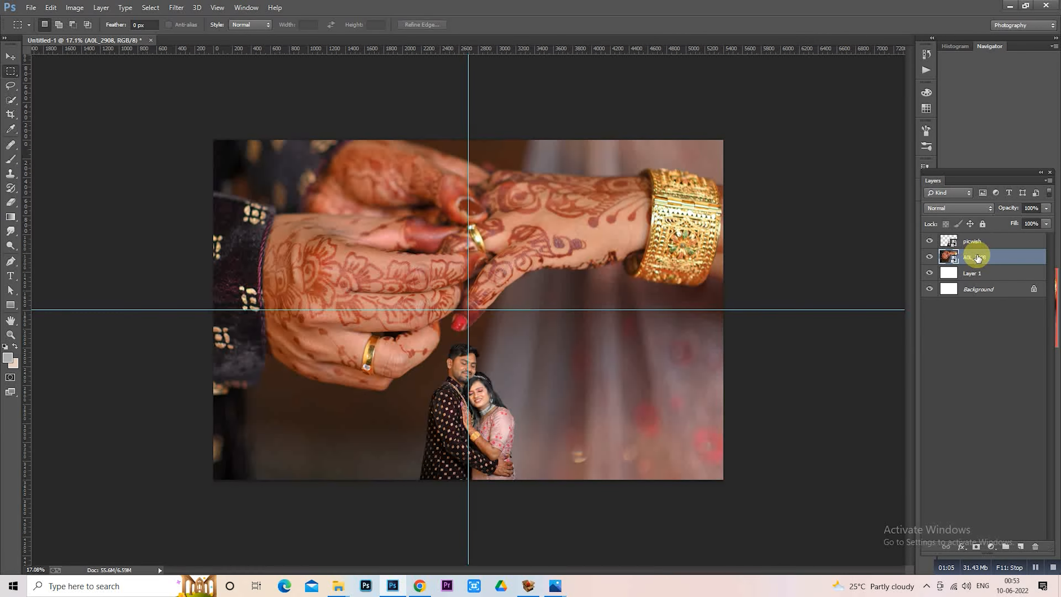
{"action": "right_click", "coordinate": [983, 251]}
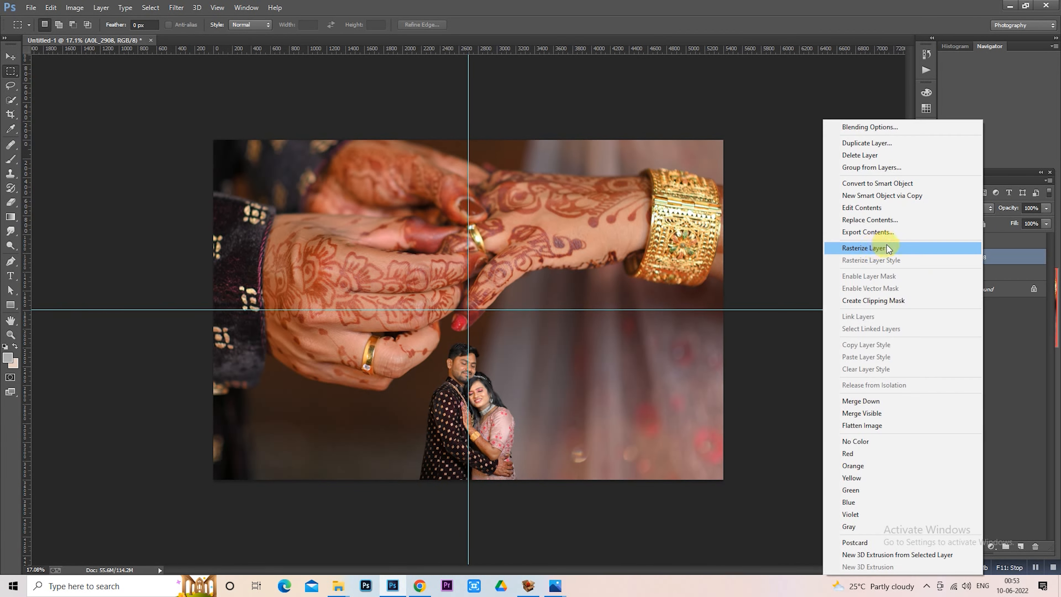
{"action": "left_click", "coordinate": [886, 244]}
Step: Set the A0L_2908 layer's blend mode to Luminosity and its opacity to 50%
{"action": "left_click", "coordinate": [973, 208]}
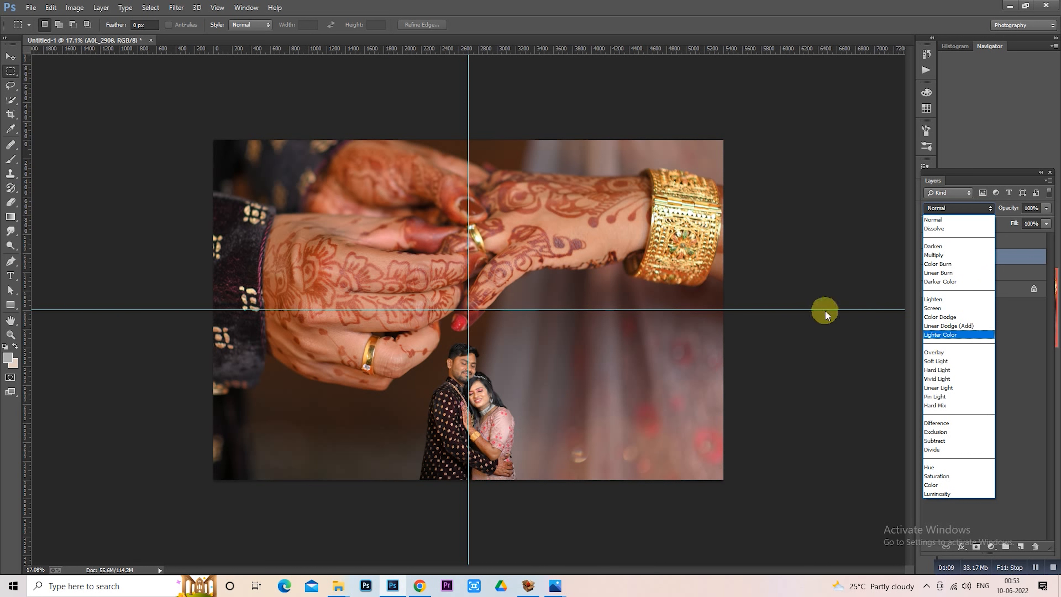
{"action": "left_click", "coordinate": [947, 494]}
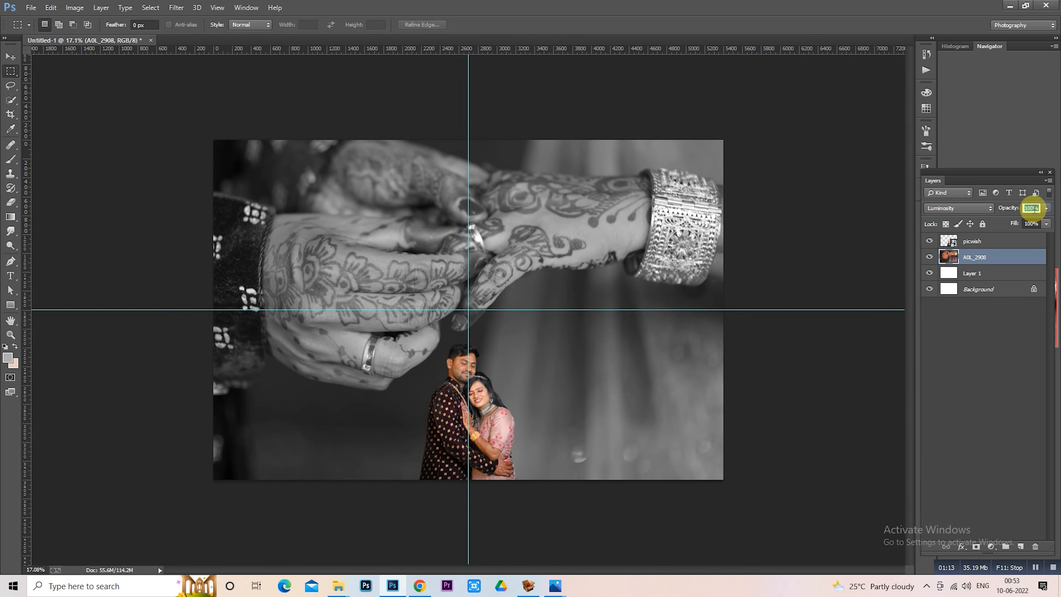
{"action": "type", "text": "50"}
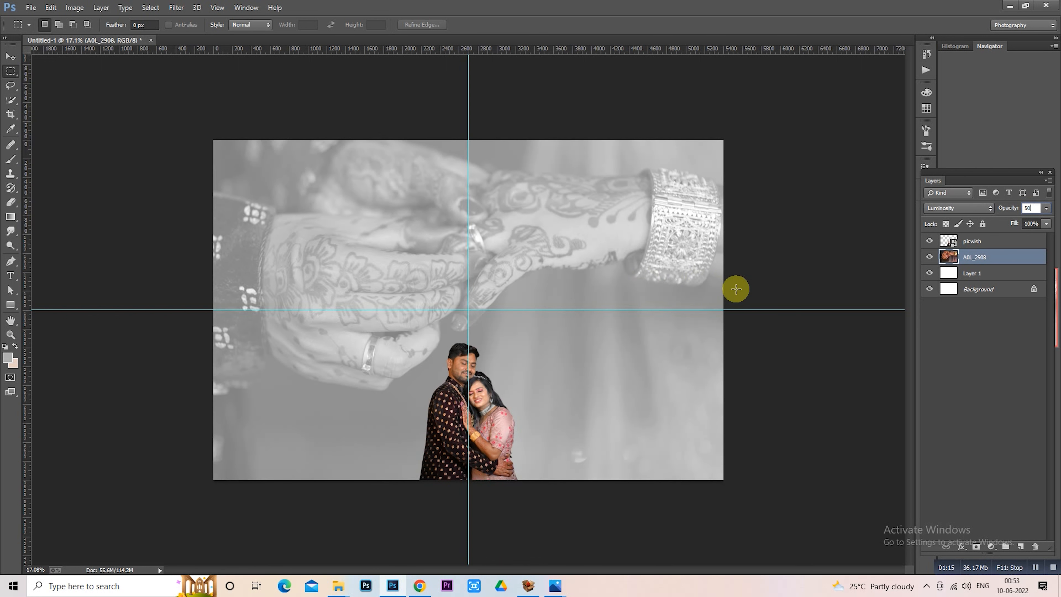
Step: Compare the Normal and Luminosity blend modes on the A0L_2908 layer and leave it set to Normal
{"action": "left_click", "coordinate": [961, 204]}
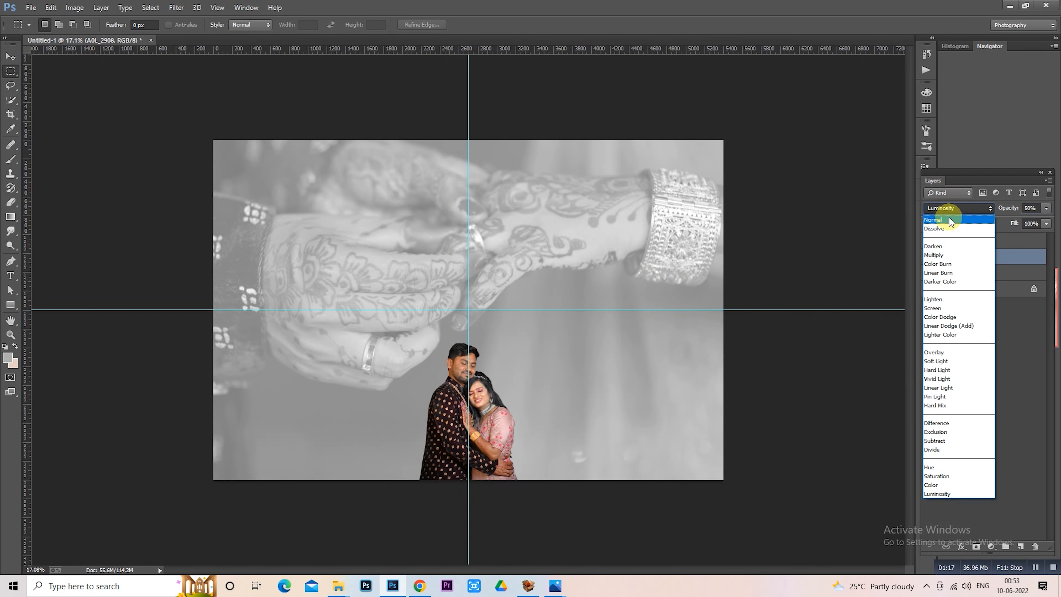
{"action": "left_click", "coordinate": [949, 216]}
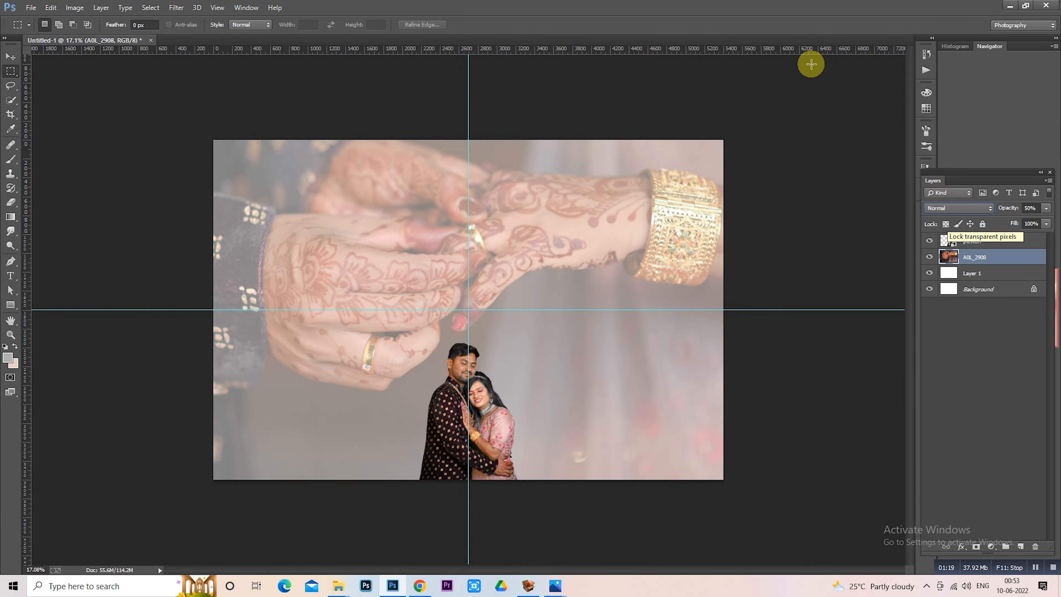
{"action": "left_click", "coordinate": [971, 211]}
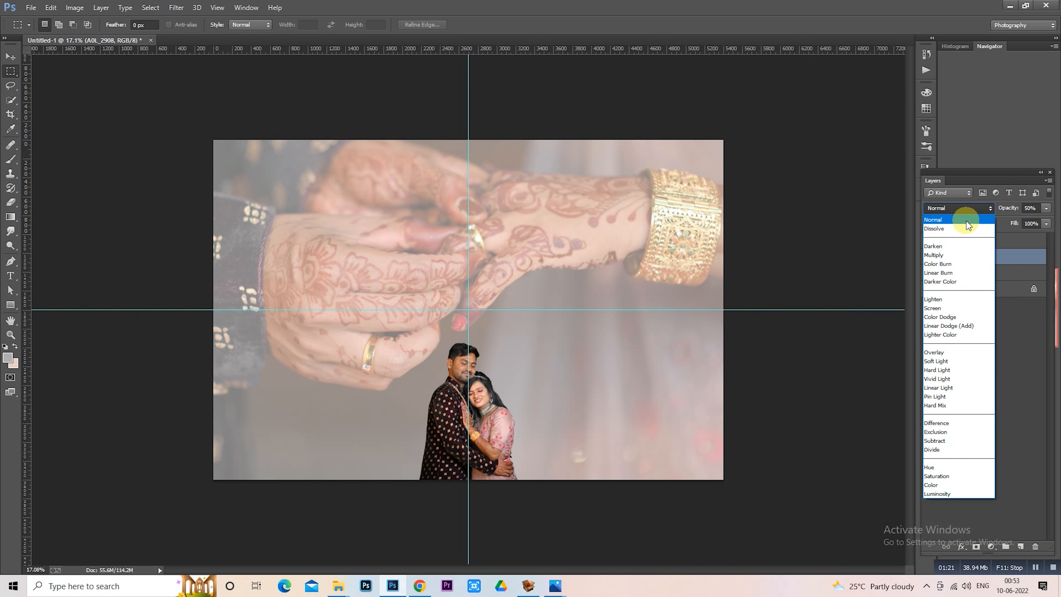
{"action": "left_click", "coordinate": [967, 221]}
{"action": "left_click", "coordinate": [971, 204]}
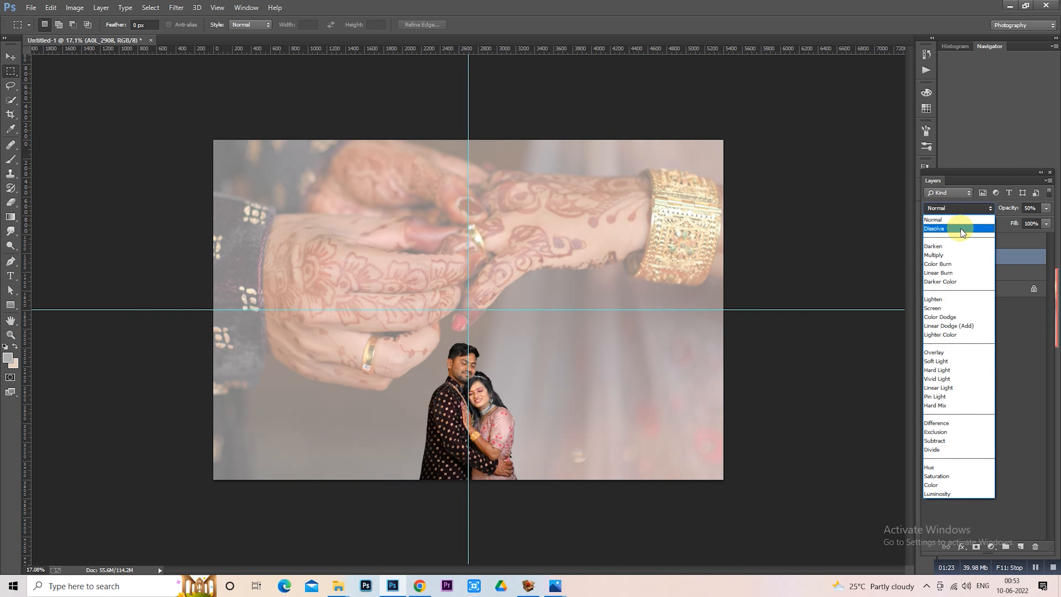
{"action": "left_click", "coordinate": [945, 495]}
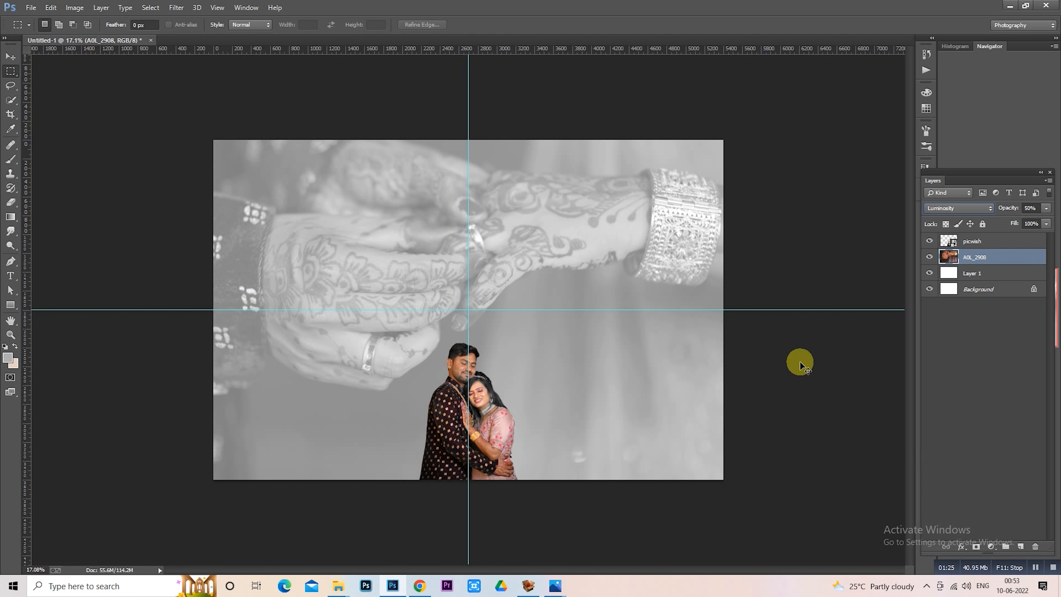
{"action": "key", "text": "shift+alt+n"}
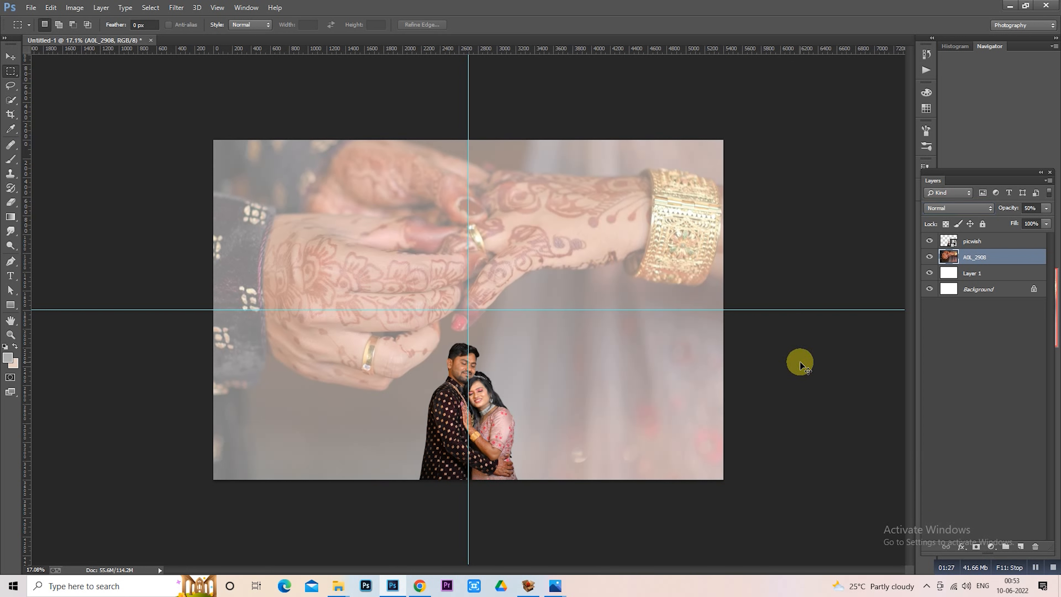
Step: Fine-tune the picwish couple cutout's position with Free Transform to about X 2751 px, Y 2761.5 px
{"action": "left_click", "coordinate": [1000, 242]}
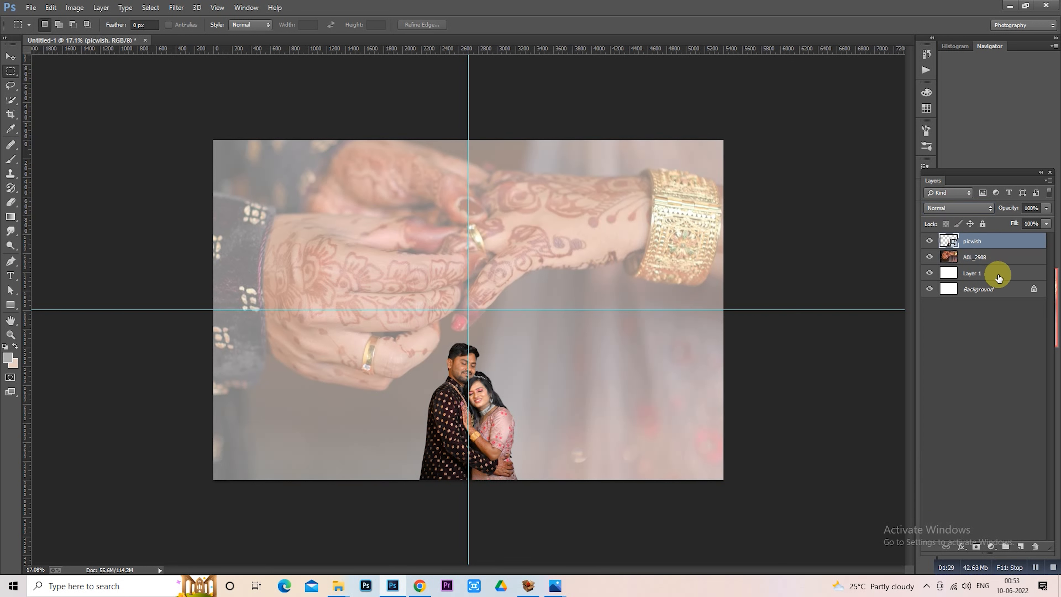
{"action": "right_click", "coordinate": [496, 402]}
{"action": "left_click", "coordinate": [522, 319]}
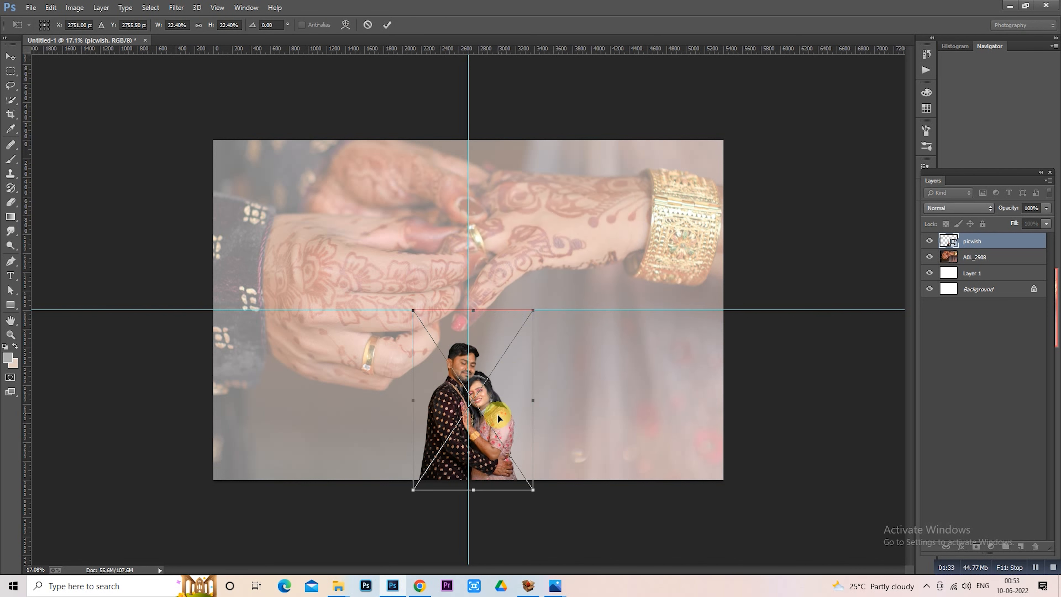
{"action": "left_click_drag", "start_coordinate": [498, 415], "coordinate": [497, 413]}
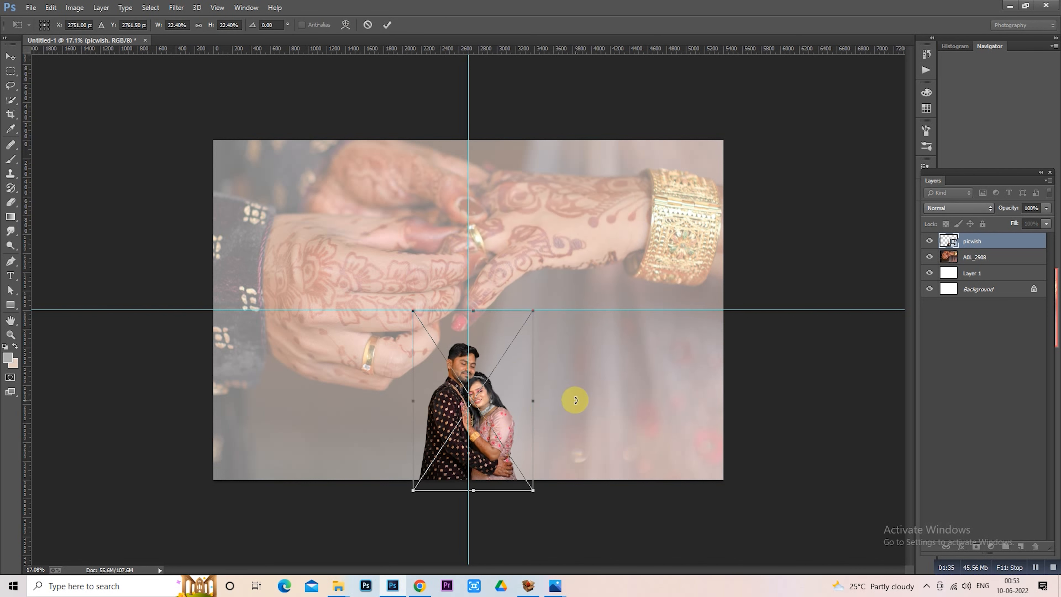
{"action": "key", "text": "Return"}
{"action": "scroll", "coordinate": [516, 388], "scroll_direction": "up", "scroll_amount": 1}
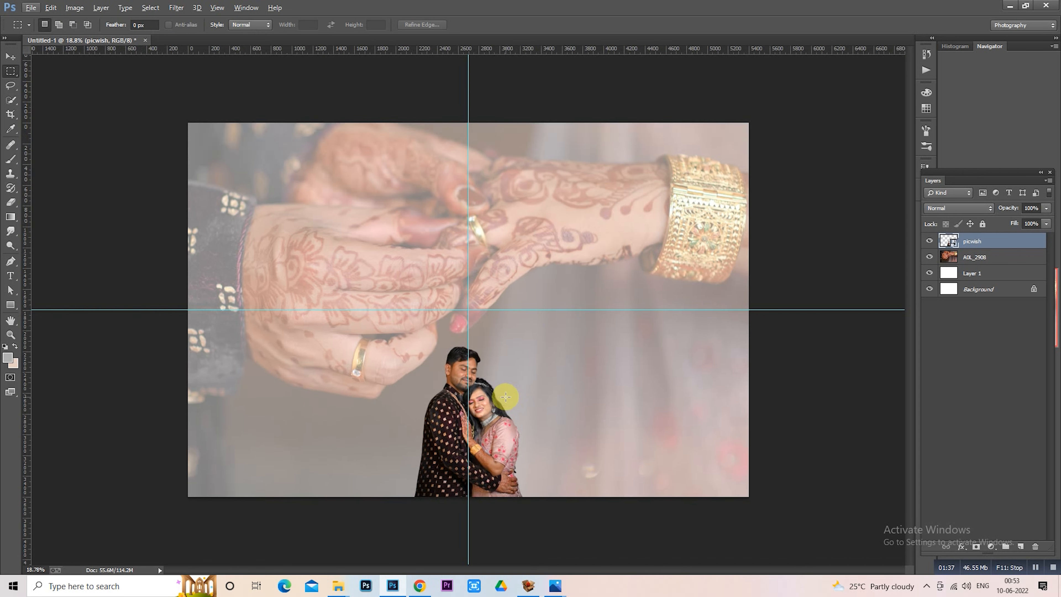
Step: Add a new empty layer above the picwish layer and activate the Brush tool
{"action": "scroll", "coordinate": [505, 396], "scroll_direction": "down", "scroll_amount": 3}
{"action": "scroll", "coordinate": [505, 397], "scroll_direction": "up", "scroll_amount": 1}
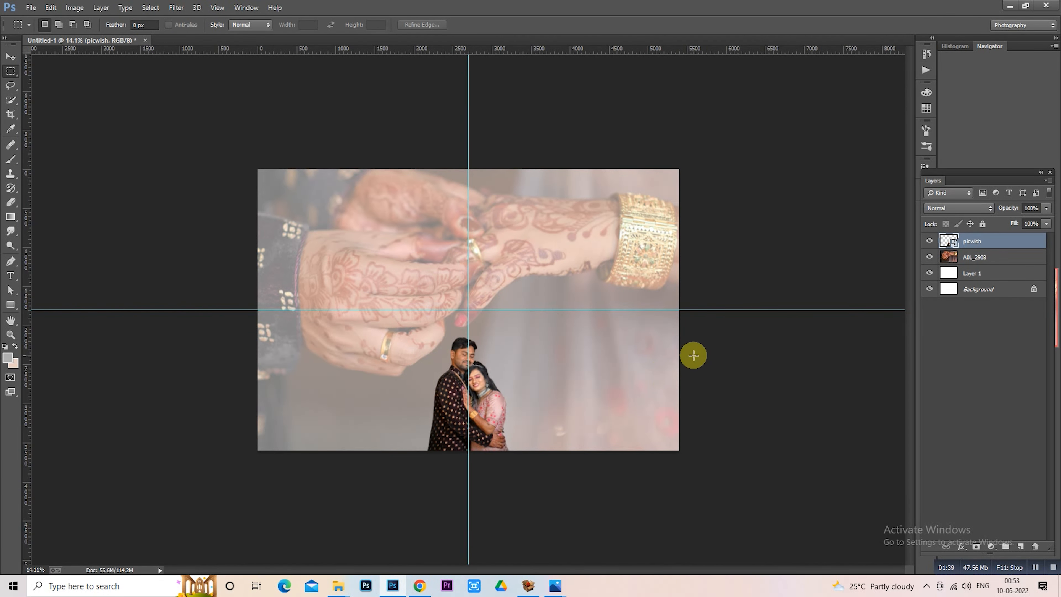
{"action": "left_click", "coordinate": [1020, 549]}
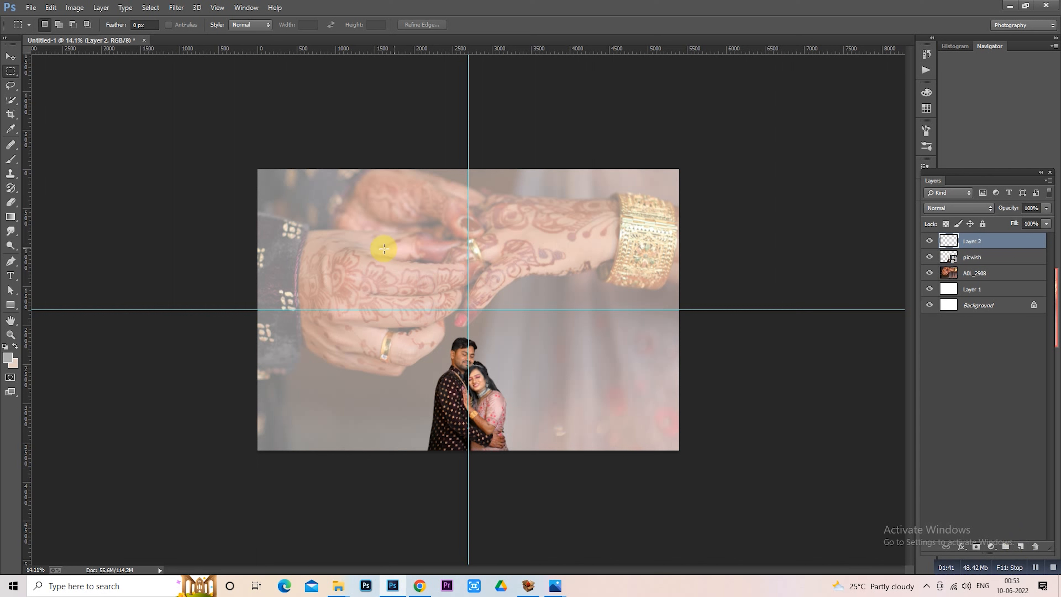
{"action": "left_click", "coordinate": [20, 163]}
{"action": "left_click", "coordinate": [44, 152]}
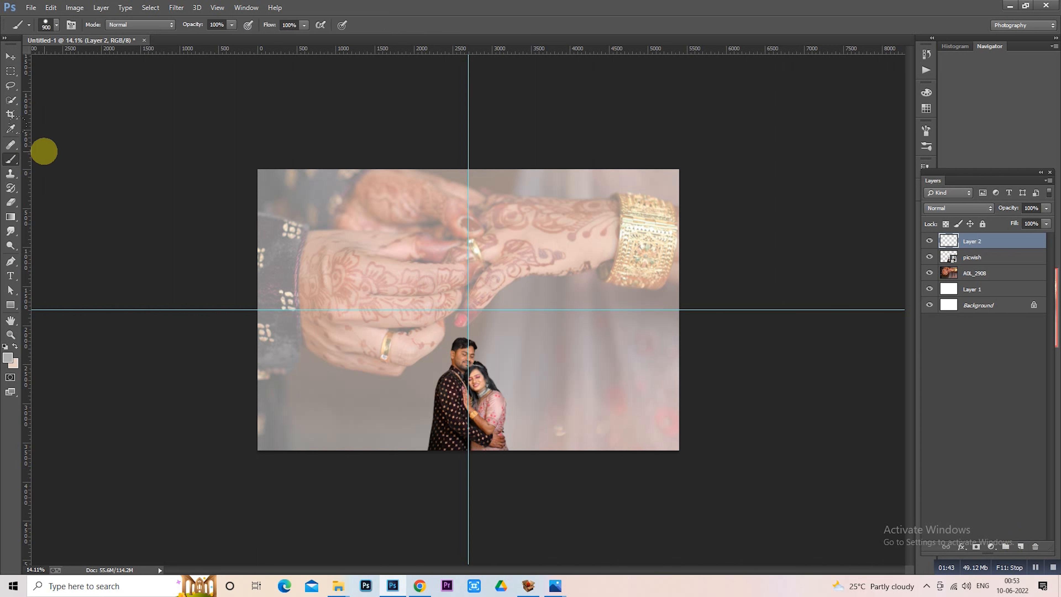
{"action": "left_click", "coordinate": [15, 158]}
{"action": "left_click", "coordinate": [42, 159]}
Step: Choose a fog brush from the brush presets and stamp a white 2500 px cloud in the middle of the canvas on Layer 2
{"action": "left_click", "coordinate": [46, 25]}
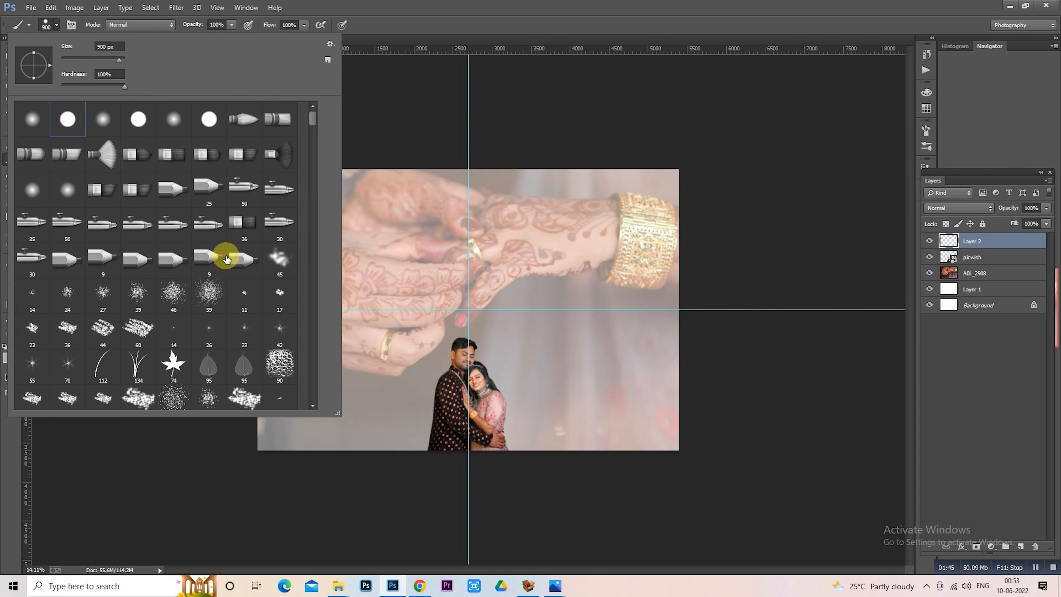
{"action": "scroll", "coordinate": [236, 265], "scroll_direction": "down", "scroll_amount": 1}
{"action": "mouse_move", "coordinate": [313, 119]}
{"action": "left_mouse_down"}
{"action": "mouse_move", "coordinate": [308, 398]}
{"action": "mouse_move", "coordinate": [308, 258]}
{"action": "left_mouse_up"}
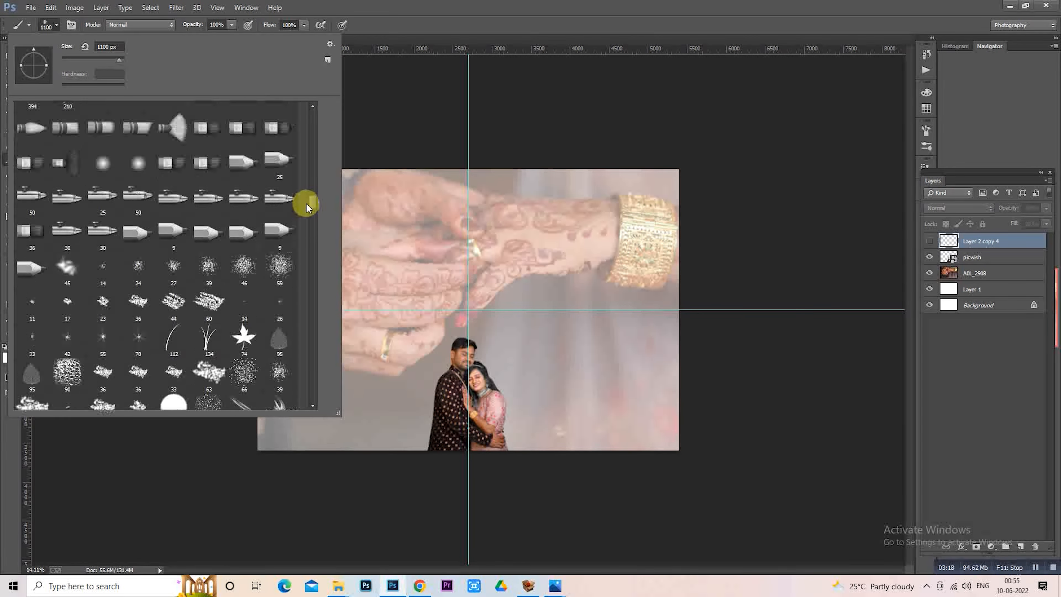
{"action": "left_click_drag", "start_coordinate": [306, 202], "coordinate": [311, 140]}
{"action": "left_click", "coordinate": [284, 283]}
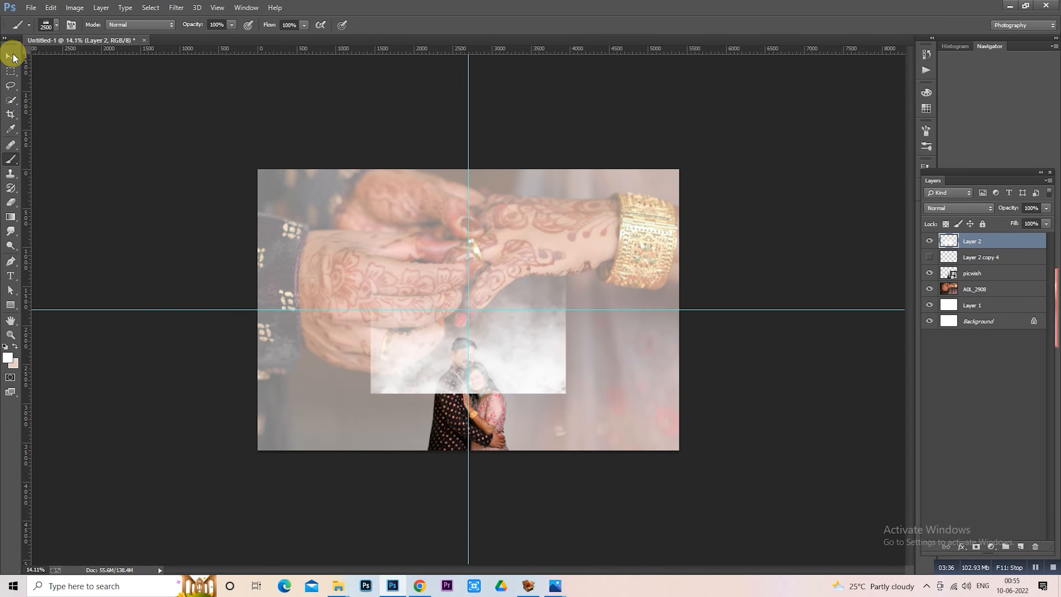
Step: Transform the Layer 2 fog to about 132.56% width and 54.13% height, placed along the canvas's lower-left edge at about X 1210 px, Y 3203.5 px
{"action": "left_click", "coordinate": [11, 71]}
{"action": "right_click", "coordinate": [574, 287]}
{"action": "left_click", "coordinate": [622, 398]}
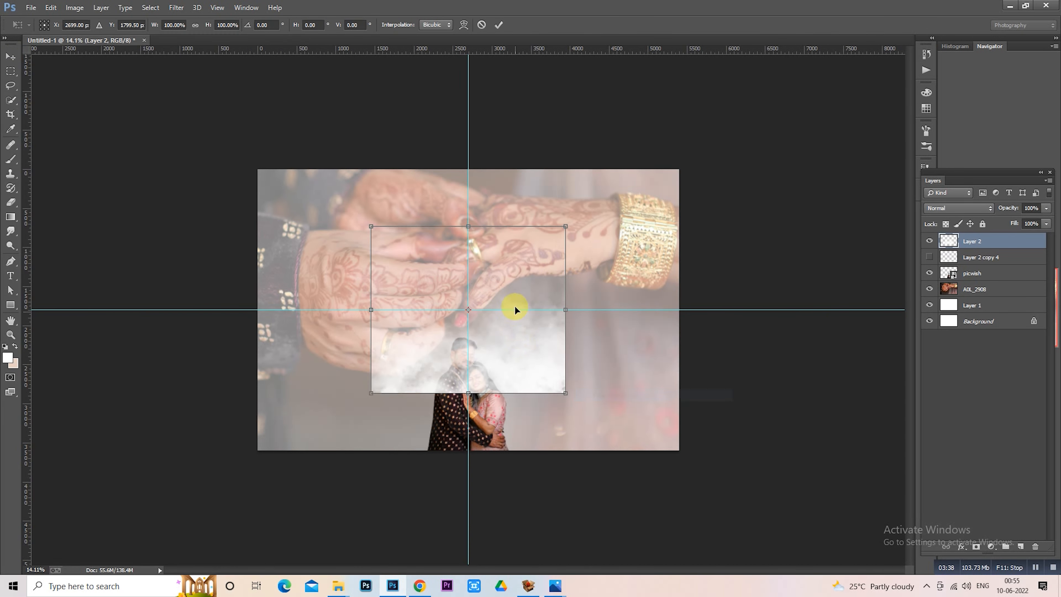
{"action": "left_click_drag", "start_coordinate": [564, 227], "coordinate": [668, 257]}
{"action": "left_click_drag", "start_coordinate": [612, 300], "coordinate": [462, 416]}
{"action": "left_click_drag", "start_coordinate": [523, 371], "coordinate": [480, 420]}
{"action": "left_click_drag", "start_coordinate": [411, 441], "coordinate": [433, 420]}
{"action": "right_click", "coordinate": [308, 398]}
{"action": "left_click", "coordinate": [294, 397]}
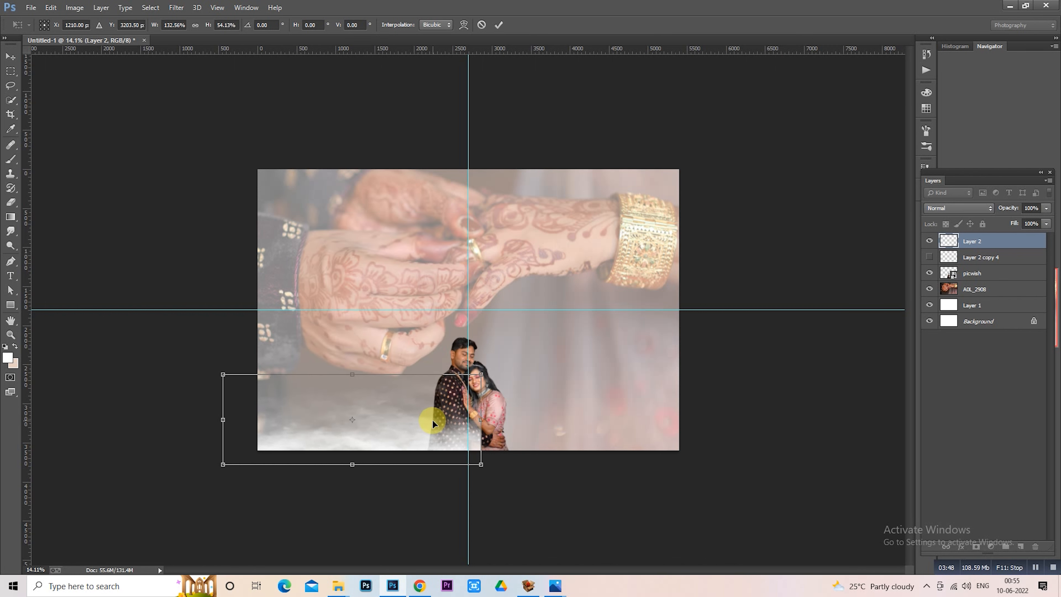
{"action": "key", "text": "Return"}
Step: Duplicate the fog layer and move the copy to cover the right half of the canvas's lower edge
{"action": "key", "text": "ctrl+j"}
{"action": "right_click", "coordinate": [437, 419]}
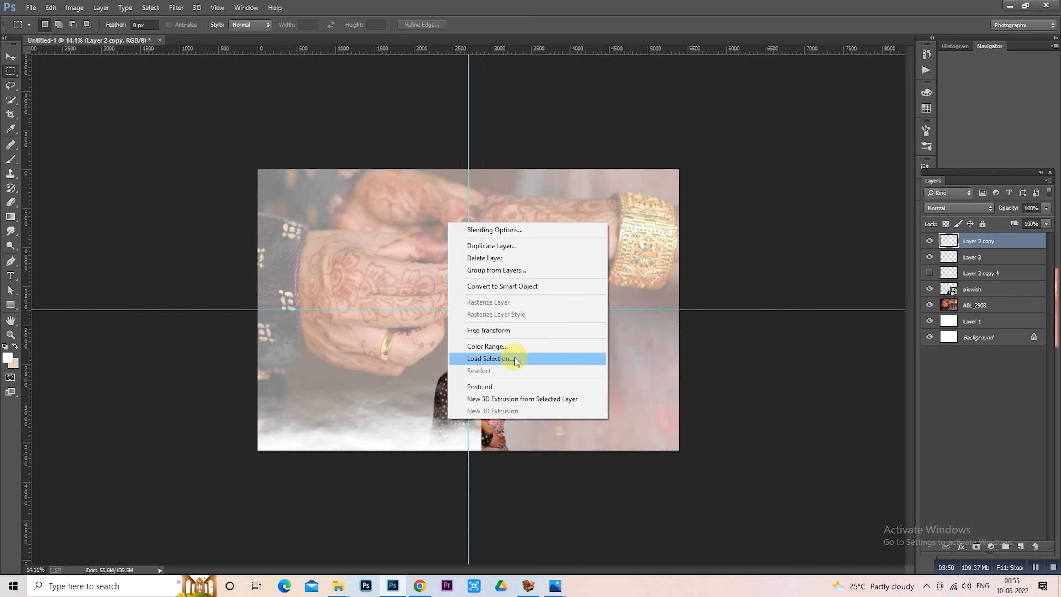
{"action": "left_click", "coordinate": [519, 331]}
{"action": "left_click_drag", "start_coordinate": [560, 421], "coordinate": [654, 429]}
{"action": "key", "text": "Return"}
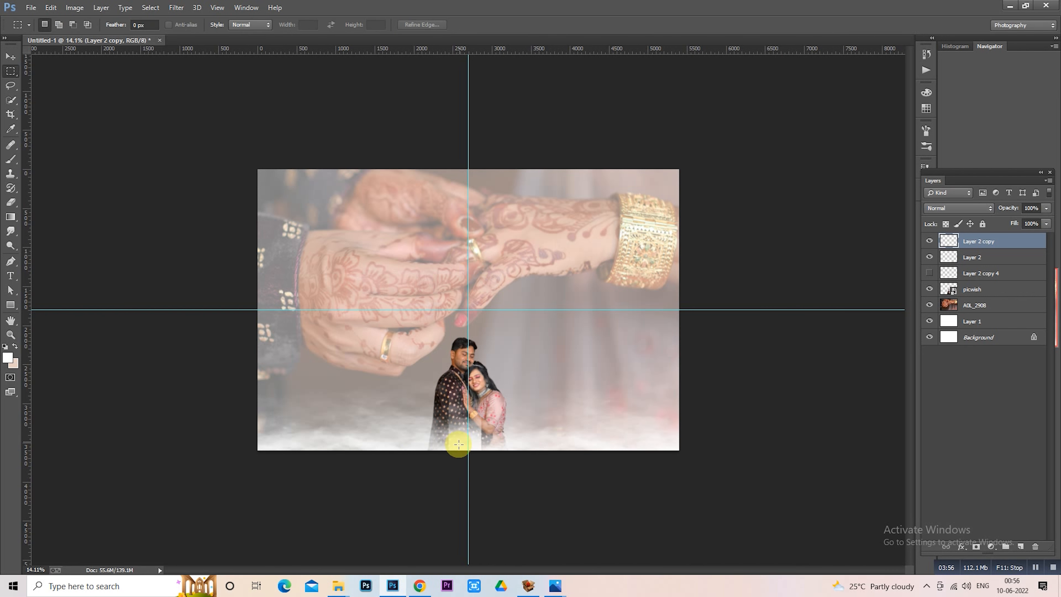
Step: Erase the hard right edge of the Layer 2 fog over the bride's outfit with a soft eraser
{"action": "scroll", "coordinate": [457, 458], "scroll_direction": "up", "scroll_amount": 2}
{"action": "scroll", "coordinate": [551, 414], "scroll_direction": "up", "scroll_amount": 1}
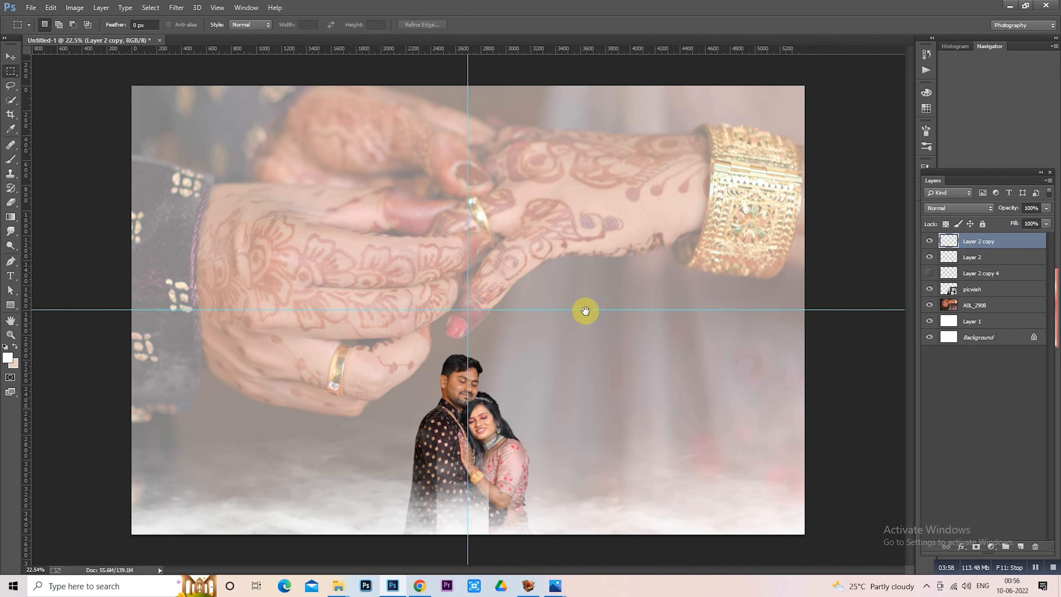
{"action": "left_click", "coordinate": [958, 259]}
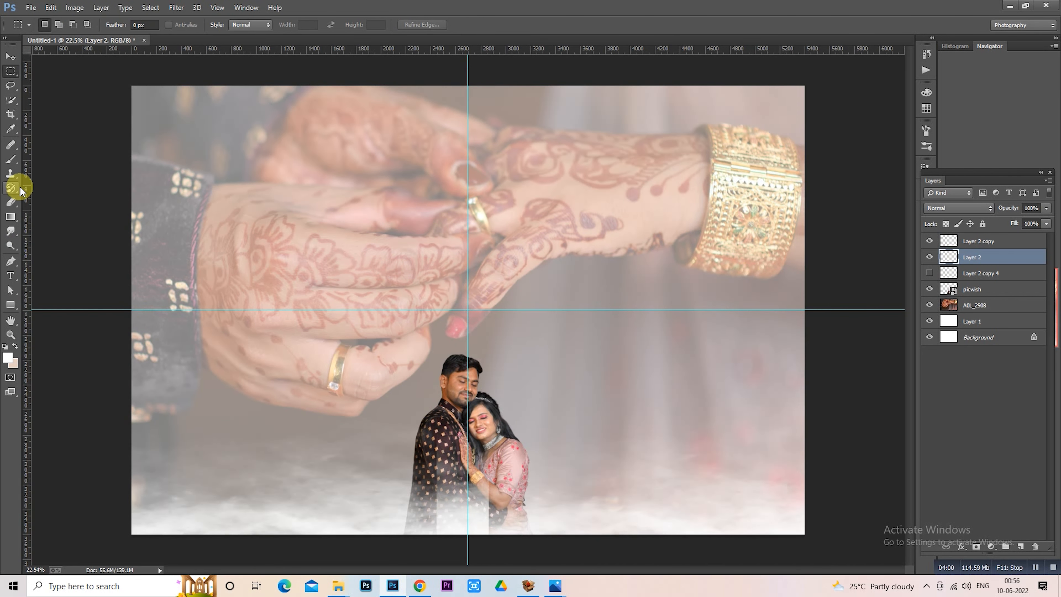
{"action": "left_click", "coordinate": [10, 202]}
{"action": "scroll", "coordinate": [468, 309], "scroll_direction": "down", "scroll_amount": 1}
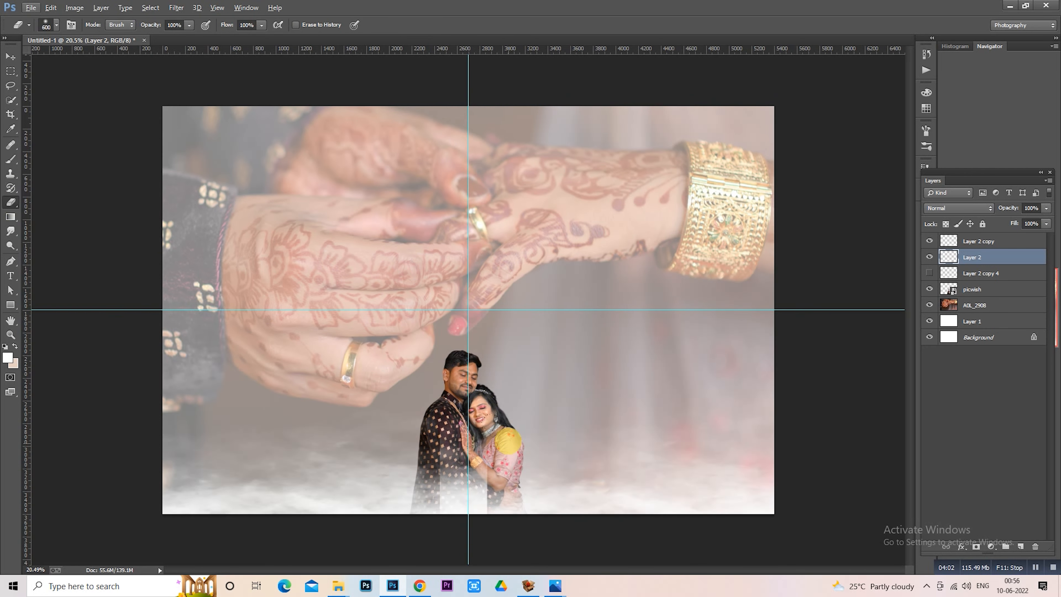
{"action": "mouse_move", "coordinate": [513, 490]}
{"action": "left_mouse_down"}
{"action": "mouse_move", "coordinate": [500, 451]}
{"action": "mouse_move", "coordinate": [512, 510]}
{"action": "left_mouse_up"}
{"action": "key", "text": "]"}
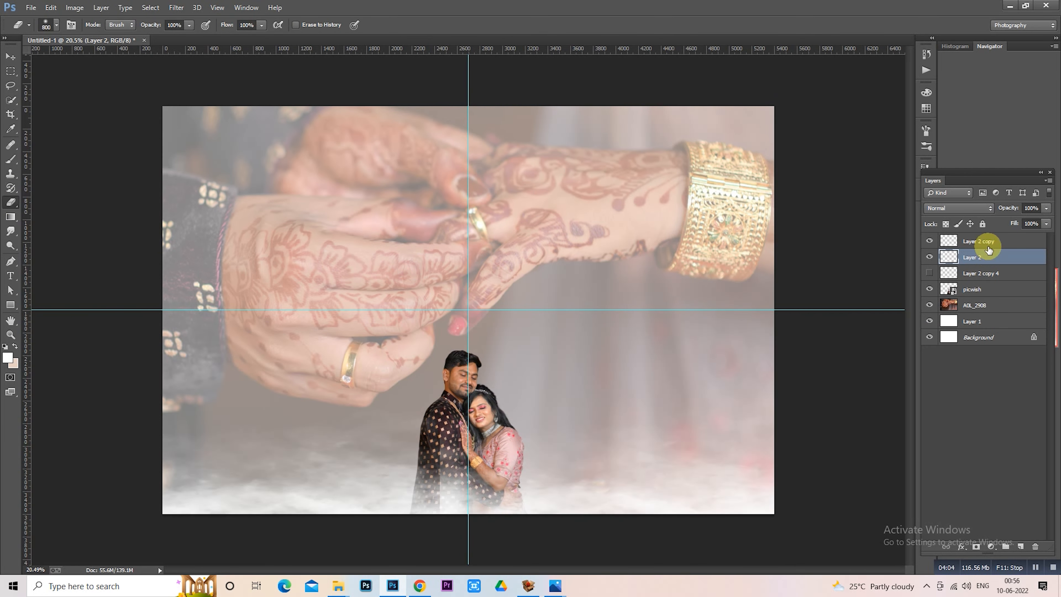
Step: Place Layer 2 copy below Layer 2 and erase the copy's hard left edge beside the groom
{"action": "left_click_drag", "start_coordinate": [987, 246], "coordinate": [961, 263]}
{"action": "key", "text": "]"}
{"action": "mouse_move", "coordinate": [390, 415]}
{"action": "left_mouse_down"}
{"action": "mouse_move", "coordinate": [414, 430]}
{"action": "mouse_move", "coordinate": [399, 432]}
{"action": "mouse_move", "coordinate": [385, 519]}
{"action": "left_mouse_up"}
{"action": "key", "text": "]"}
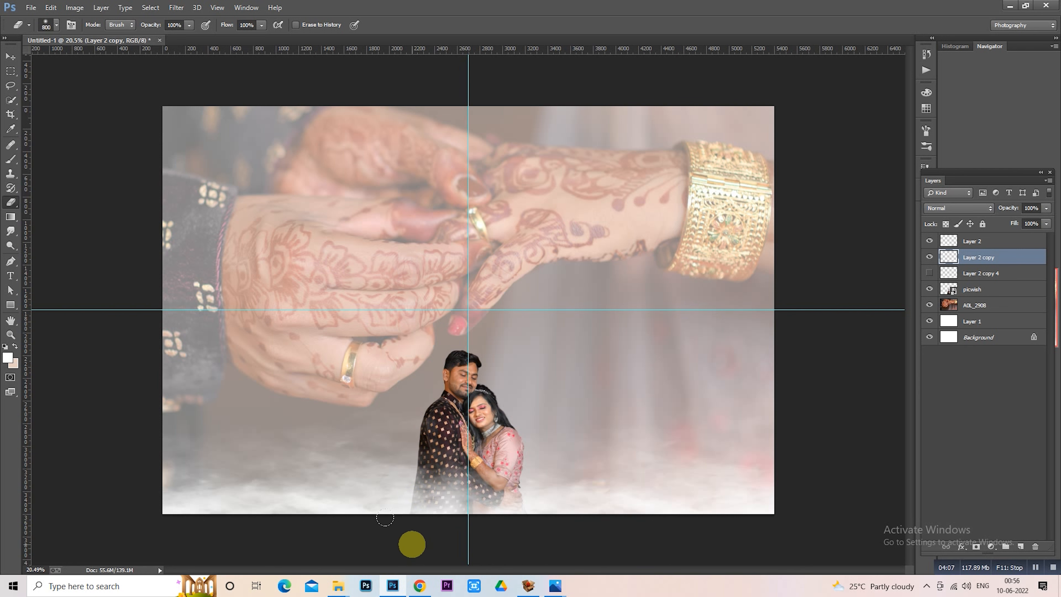
Step: Warp the Layer 2 fog, raising its upper-left corner and upper edge and pulling its middle slightly down
{"action": "left_click", "coordinate": [972, 243]}
{"action": "scroll", "coordinate": [581, 322], "scroll_direction": "down", "scroll_amount": 2}
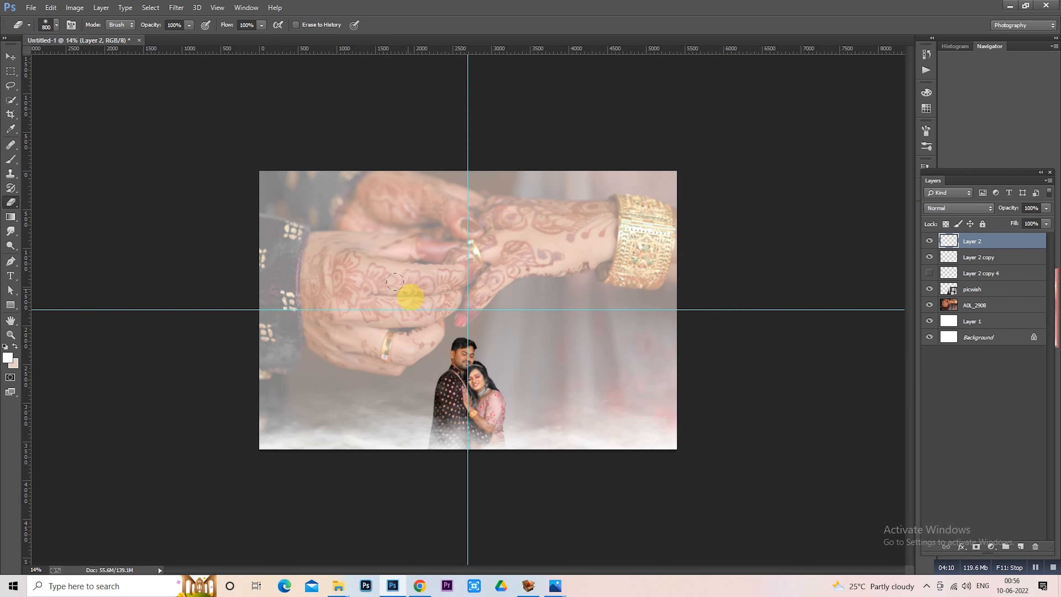
{"action": "scroll", "coordinate": [395, 282], "scroll_direction": "up", "scroll_amount": 1}
{"action": "left_click", "coordinate": [11, 72]}
{"action": "right_click", "coordinate": [348, 366]}
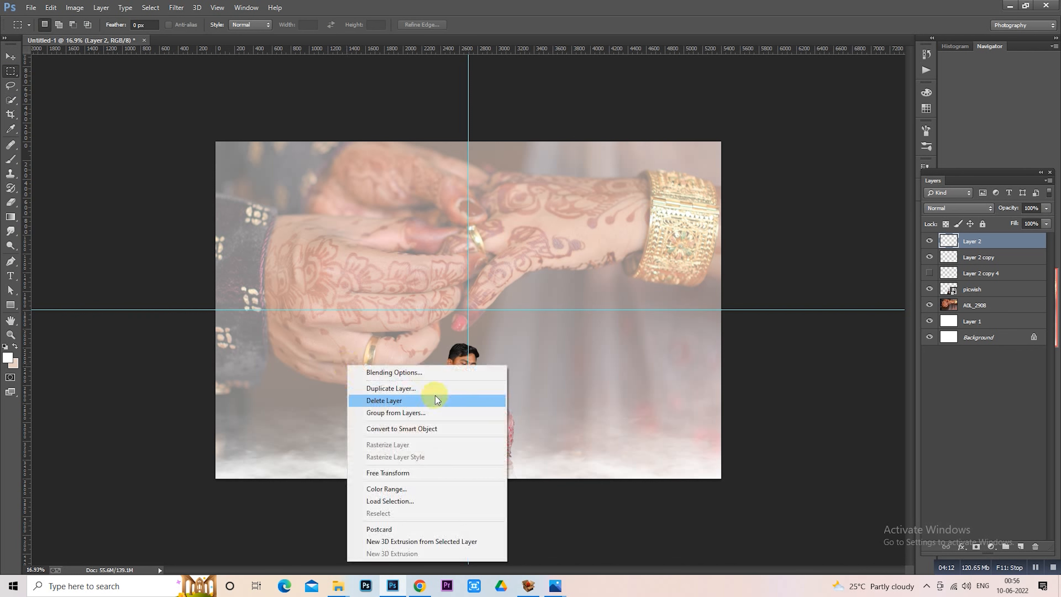
{"action": "left_click", "coordinate": [430, 472]}
{"action": "right_click", "coordinate": [300, 420]}
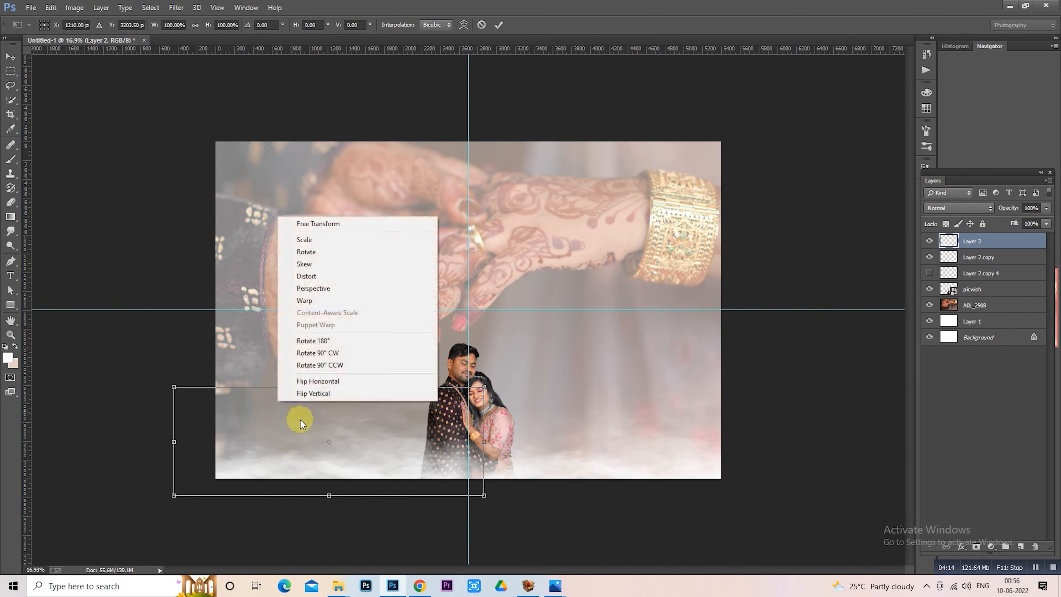
{"action": "left_click", "coordinate": [310, 300]}
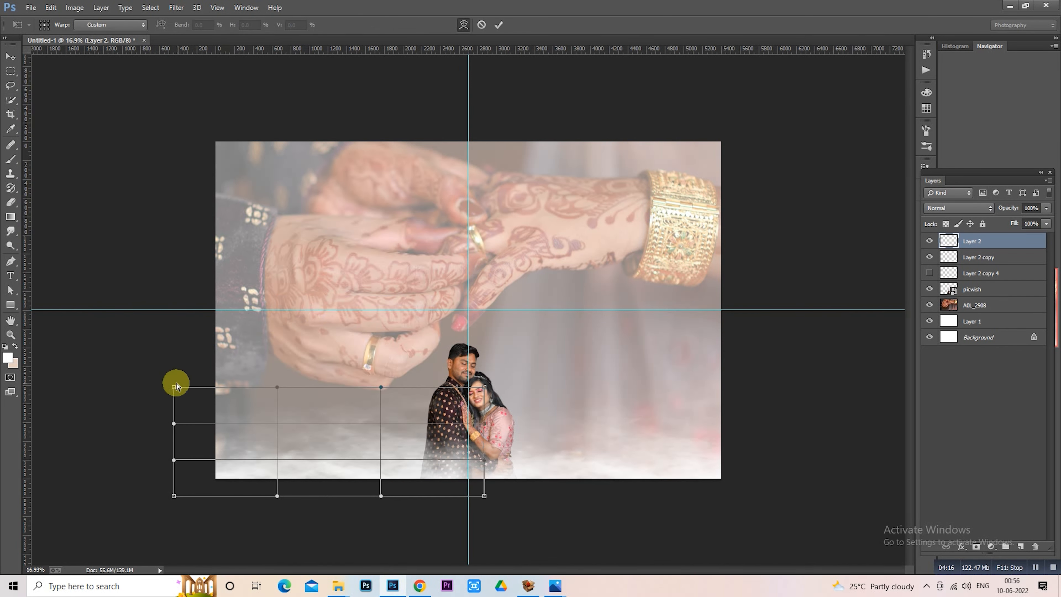
{"action": "left_click_drag", "start_coordinate": [175, 387], "coordinate": [187, 358]}
{"action": "mouse_move", "coordinate": [282, 388]}
{"action": "left_mouse_down"}
{"action": "mouse_move", "coordinate": [277, 415]}
{"action": "mouse_move", "coordinate": [247, 437]}
{"action": "mouse_move", "coordinate": [274, 372]}
{"action": "left_mouse_up"}
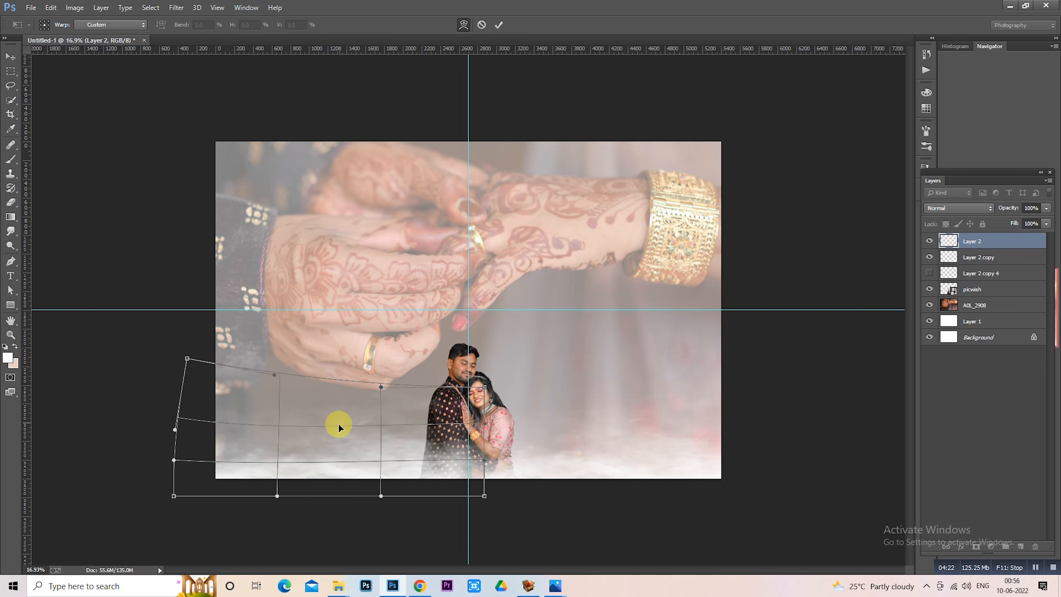
{"action": "left_click_drag", "start_coordinate": [339, 424], "coordinate": [339, 433]}
{"action": "key", "text": "Return"}
{"action": "scroll", "coordinate": [583, 459], "scroll_direction": "down", "scroll_amount": 1}
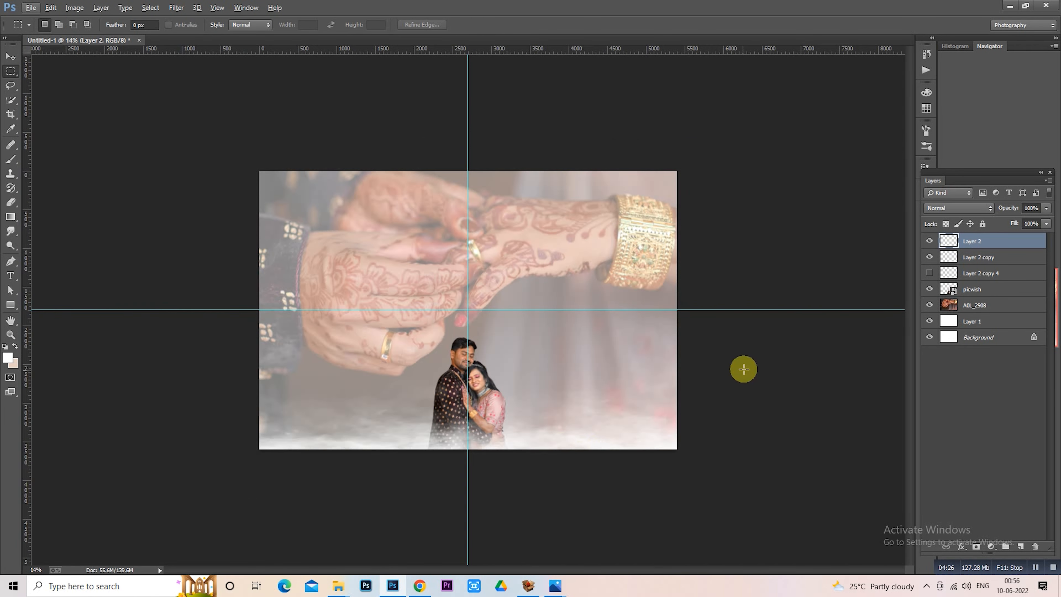
Step: Merge Layer 2 down into Layer 2 copy and keep the merged fog layer selected
{"action": "right_click", "coordinate": [984, 247]}
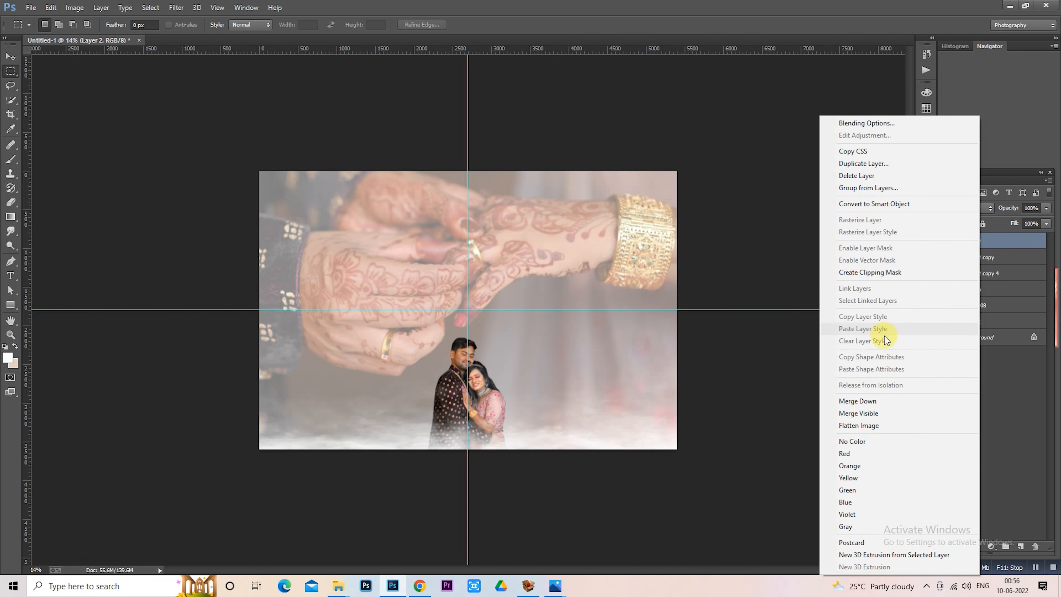
{"action": "left_click", "coordinate": [875, 400]}
{"action": "scroll", "coordinate": [534, 428], "scroll_direction": "up", "scroll_amount": 1}
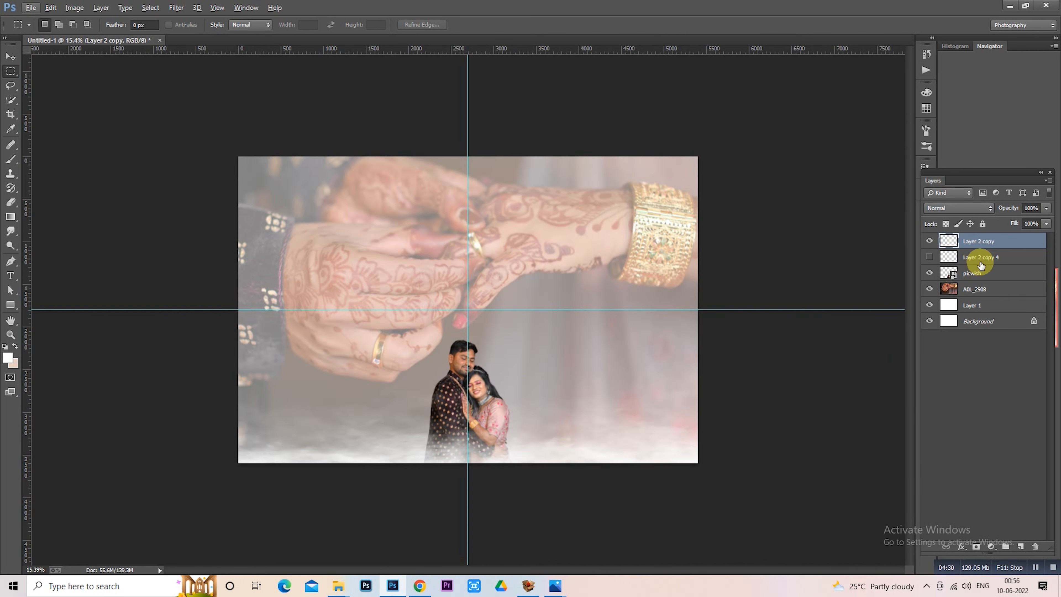
{"action": "mouse_move", "coordinate": [984, 244]}
{"action": "left_mouse_down"}
{"action": "mouse_move", "coordinate": [978, 286]}
{"action": "mouse_move", "coordinate": [988, 244]}
{"action": "left_mouse_up"}
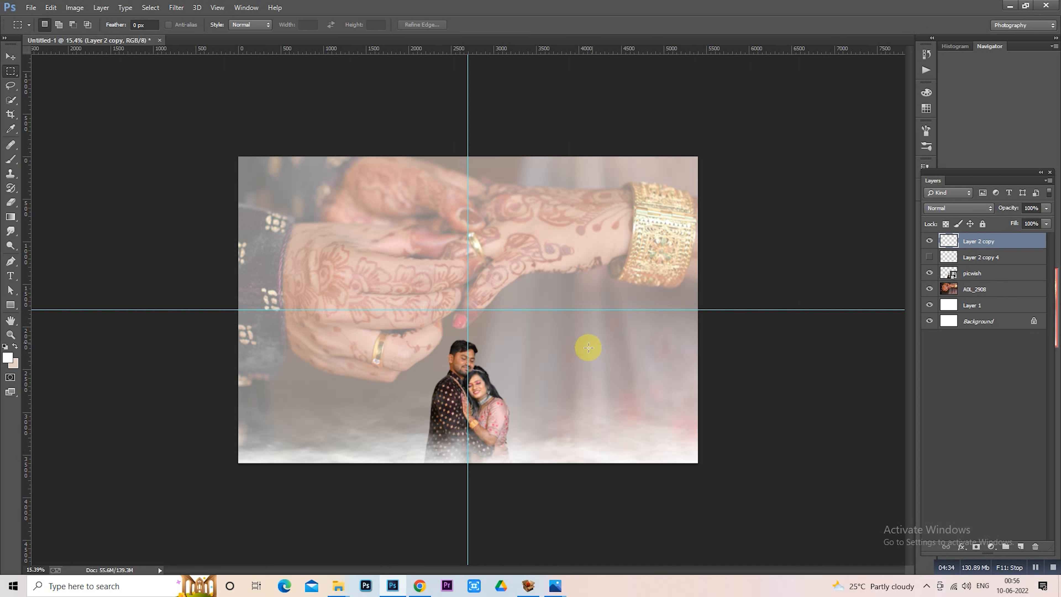
Step: Warp the merged fog layer, pulling its upper edge slightly down just left of the couple
{"action": "right_click", "coordinate": [519, 406]}
{"action": "left_click", "coordinate": [543, 313]}
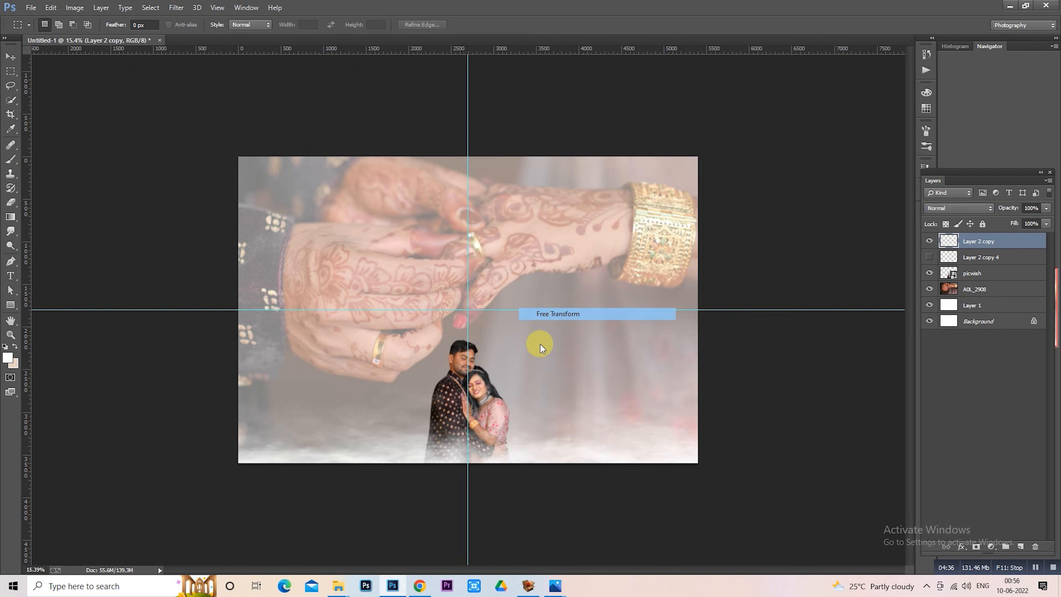
{"action": "right_click", "coordinate": [478, 416]}
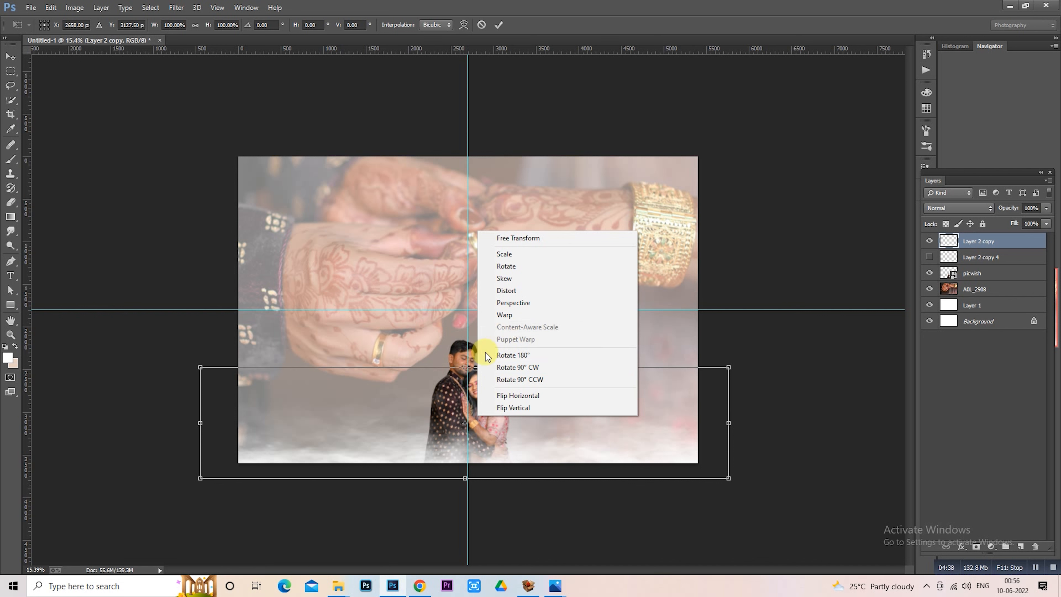
{"action": "left_click", "coordinate": [505, 315]}
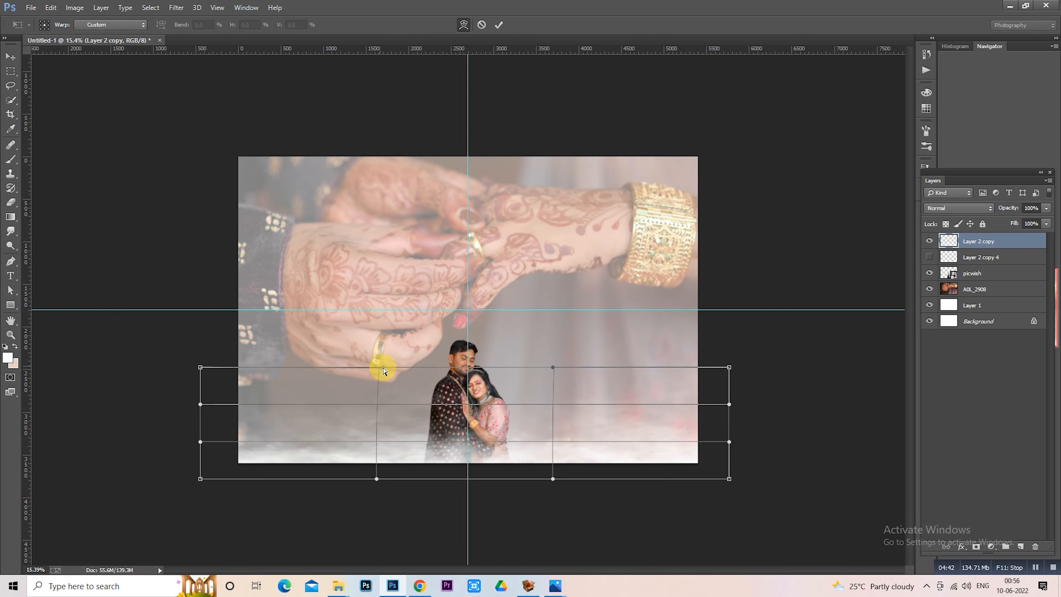
{"action": "left_click_drag", "start_coordinate": [383, 370], "coordinate": [392, 379]}
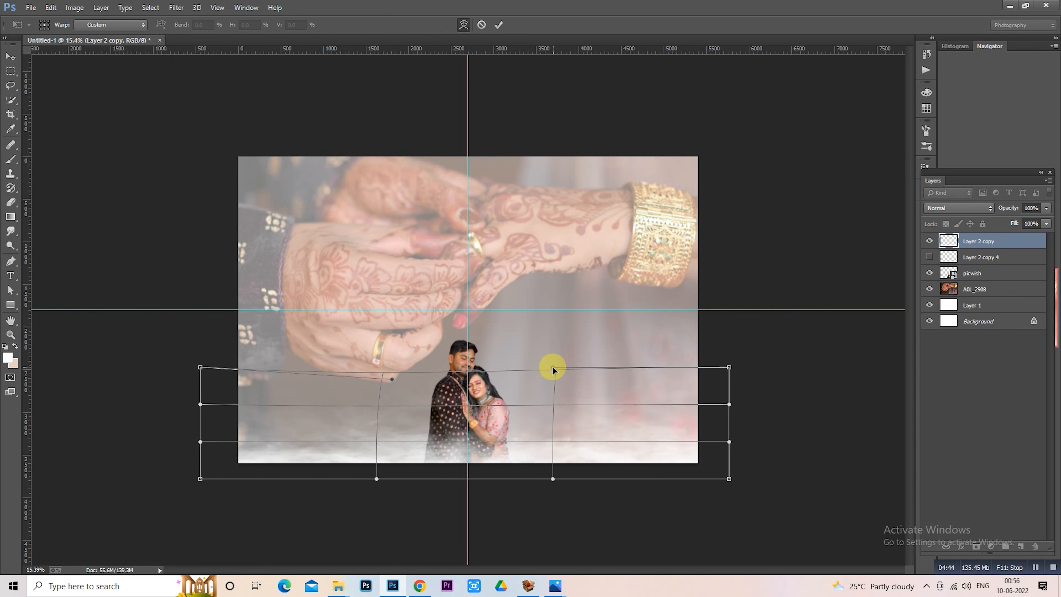
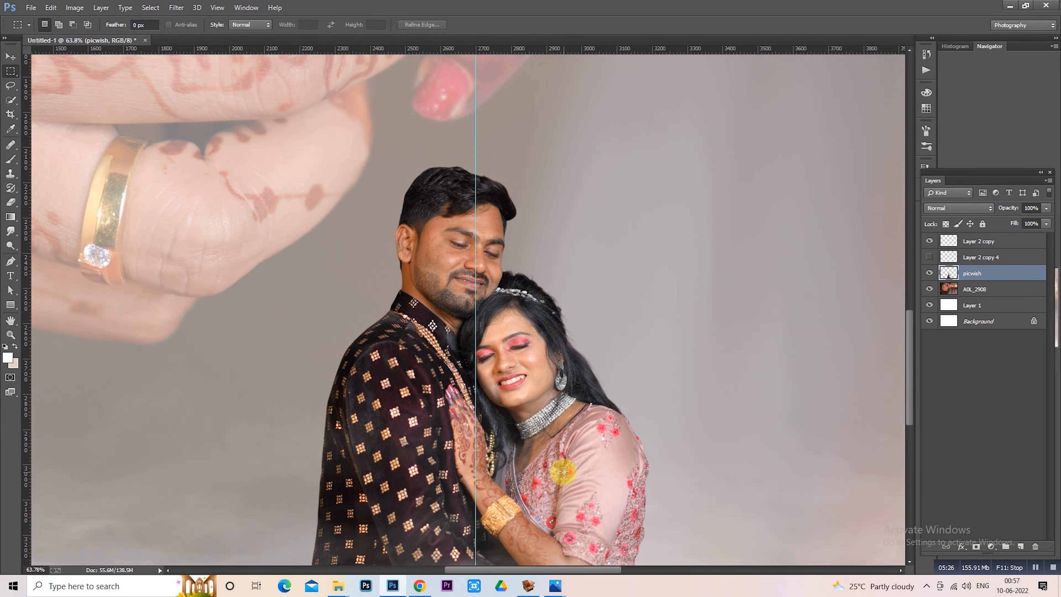
Step: Erase the dark leftover fragment below the blouse hem beside the bride's waist on the picwish layer with a small eraser
{"action": "left_click_drag", "start_coordinate": [562, 472], "coordinate": [525, 260]}
{"action": "scroll", "coordinate": [619, 320], "scroll_direction": "up", "scroll_amount": 6}
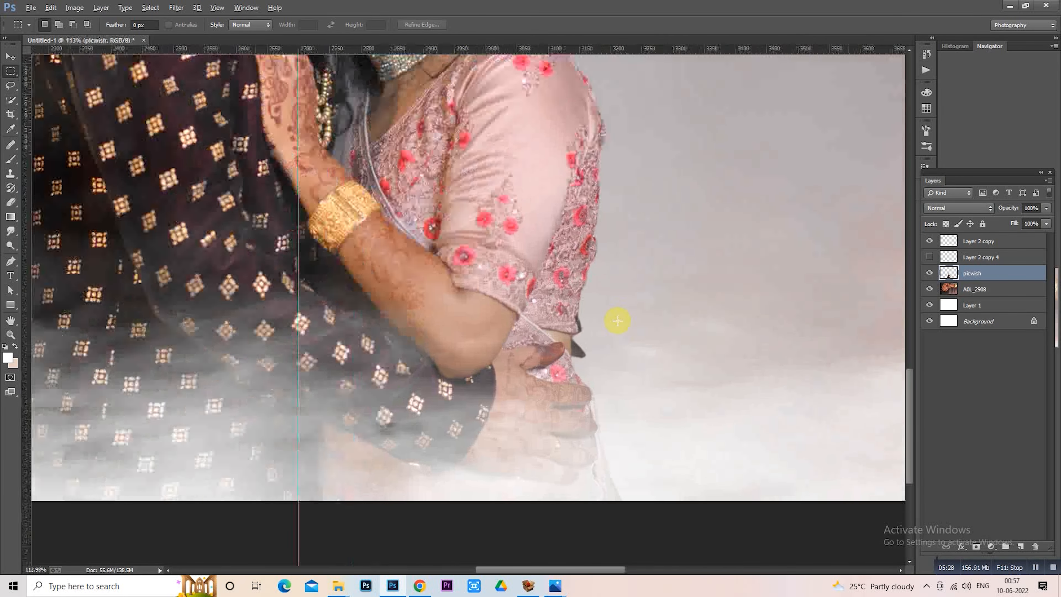
{"action": "scroll", "coordinate": [618, 319], "scroll_direction": "down", "scroll_amount": 10}
{"action": "scroll", "coordinate": [598, 408], "scroll_direction": "up", "scroll_amount": 15}
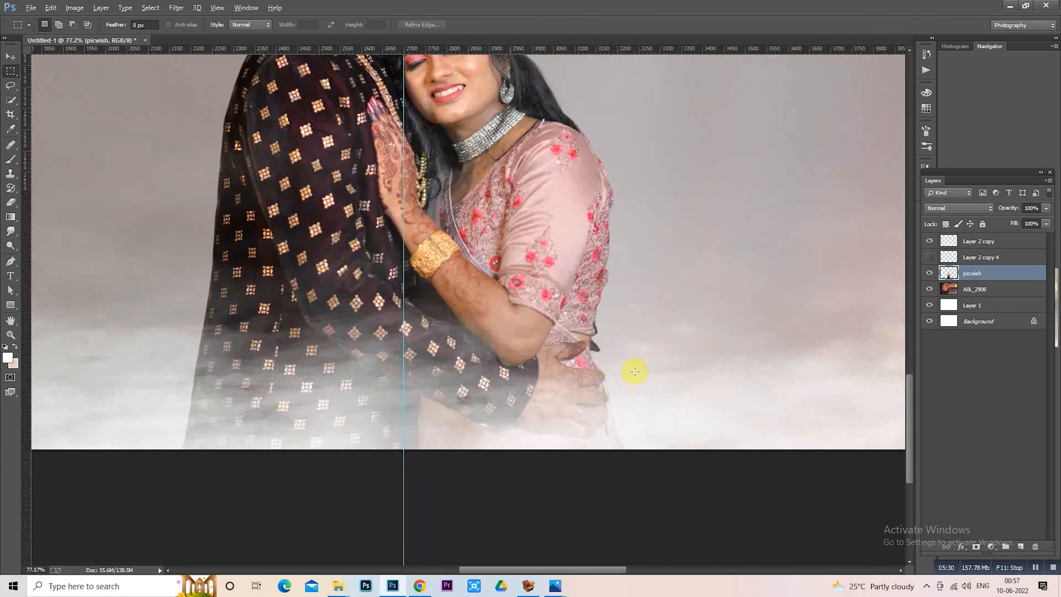
{"action": "scroll", "coordinate": [581, 281], "scroll_direction": "up", "scroll_amount": 7}
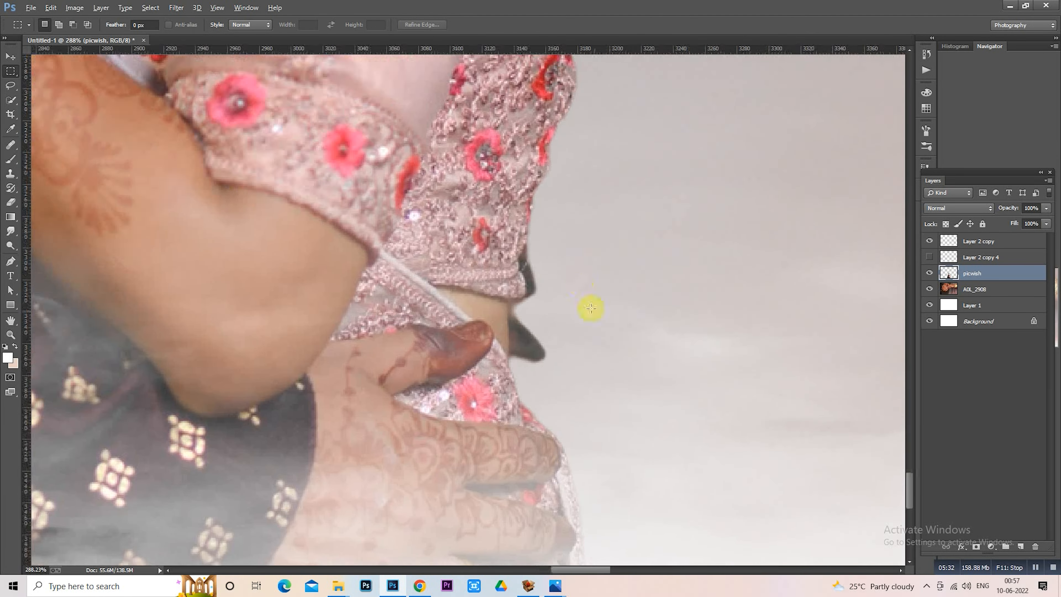
{"action": "left_click", "coordinate": [11, 202]}
{"action": "scroll", "coordinate": [552, 364], "scroll_direction": "up", "scroll_amount": 2}
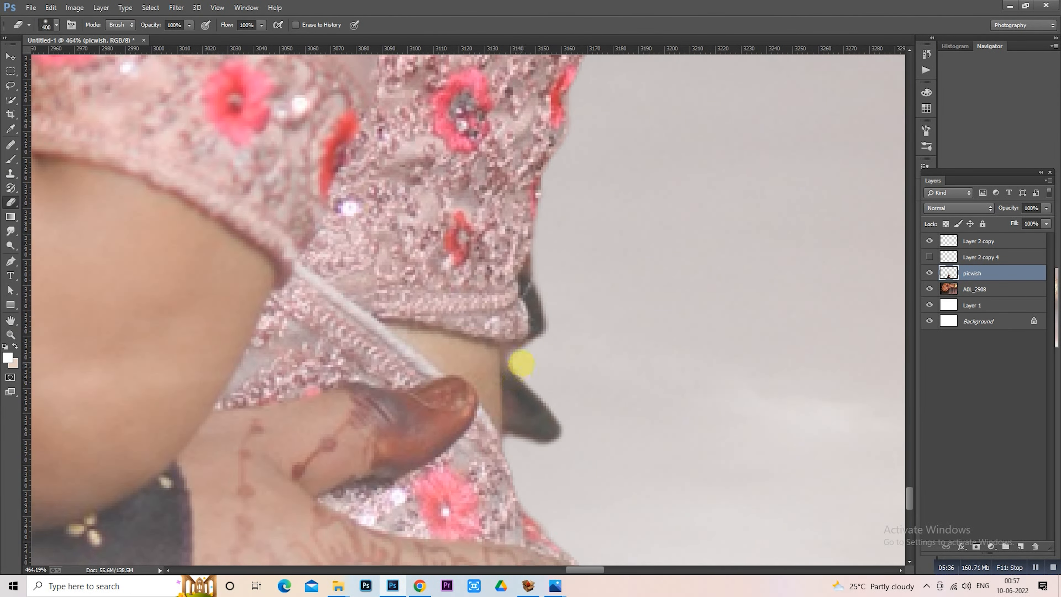
{"action": "key", "text": "bracketleft"}
{"action": "key", "text": "bracketleft"}
{"action": "key", "text": "bracketleft"}
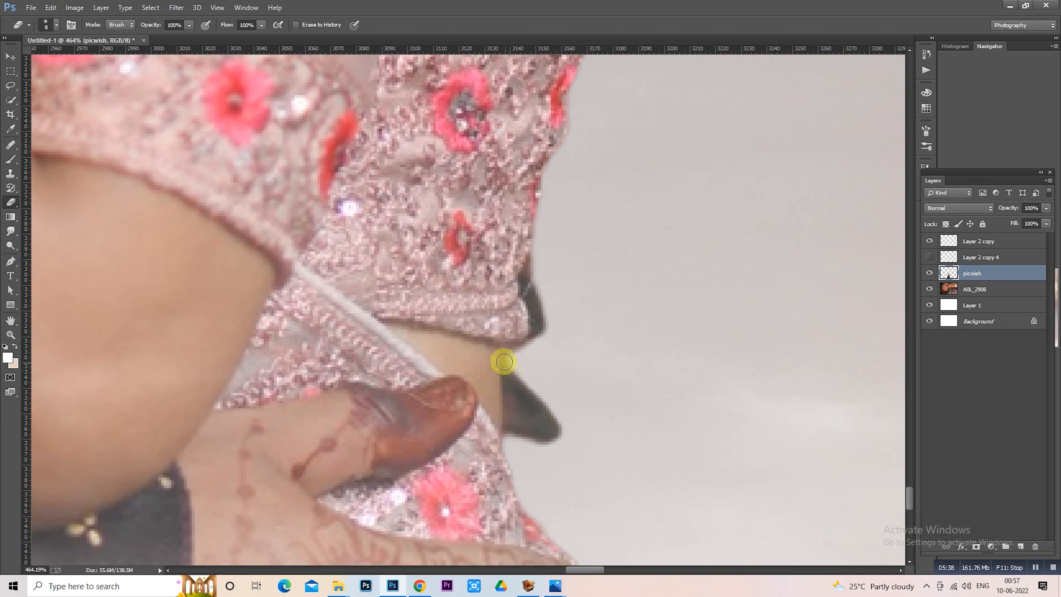
{"action": "mouse_move", "coordinate": [509, 357]}
{"action": "left_mouse_down"}
{"action": "mouse_move", "coordinate": [507, 429]}
{"action": "mouse_move", "coordinate": [522, 429]}
{"action": "left_mouse_up"}
{"action": "mouse_move", "coordinate": [509, 375]}
{"action": "left_mouse_down"}
{"action": "mouse_move", "coordinate": [516, 440]}
{"action": "mouse_move", "coordinate": [516, 356]}
{"action": "mouse_move", "coordinate": [536, 389]}
{"action": "mouse_move", "coordinate": [532, 433]}
{"action": "mouse_move", "coordinate": [557, 416]}
{"action": "left_mouse_up"}
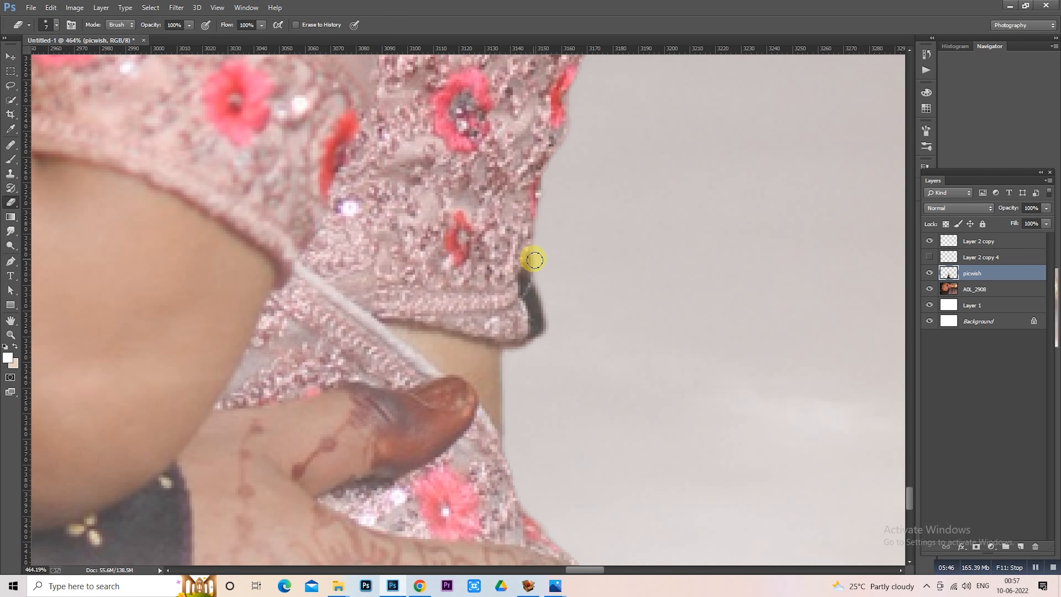
Step: Erase the remaining dark fringe along the edge and hem of the bride's blouse on the picwish layer
{"action": "mouse_move", "coordinate": [536, 256]}
{"action": "left_mouse_down"}
{"action": "mouse_move", "coordinate": [538, 313]}
{"action": "mouse_move", "coordinate": [528, 356]}
{"action": "mouse_move", "coordinate": [528, 299]}
{"action": "left_mouse_up"}
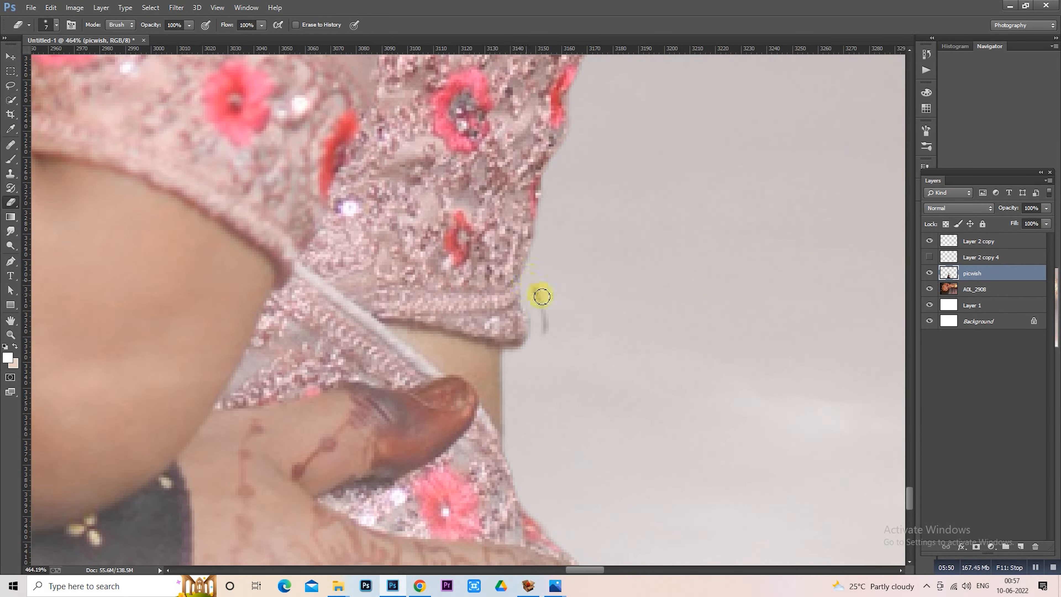
{"action": "scroll", "coordinate": [557, 310], "scroll_direction": "down", "scroll_amount": 15}
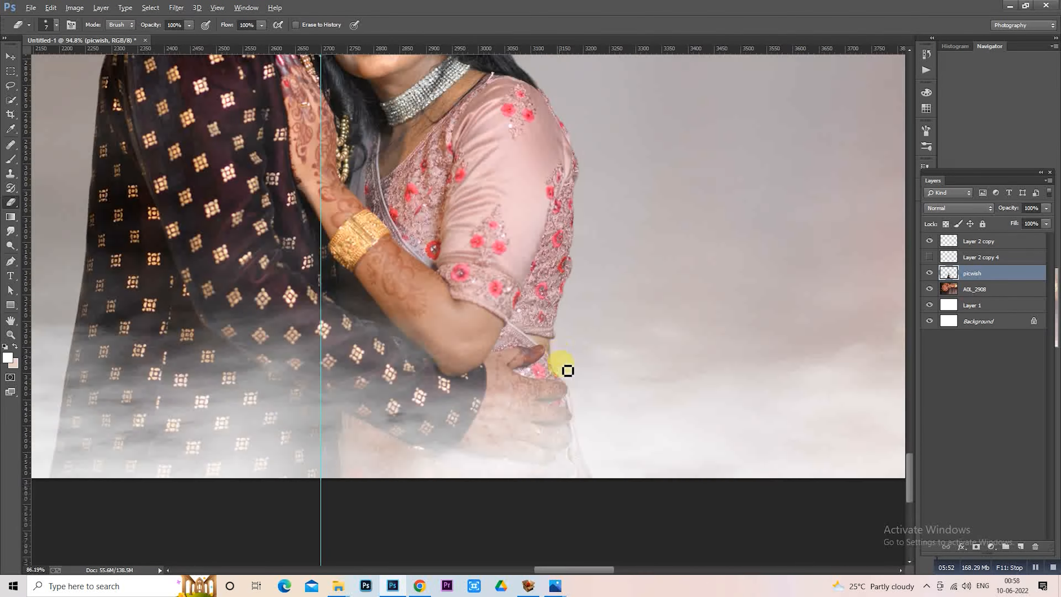
{"action": "scroll", "coordinate": [563, 381], "scroll_direction": "down", "scroll_amount": 1}
{"action": "scroll", "coordinate": [596, 356], "scroll_direction": "up", "scroll_amount": 1}
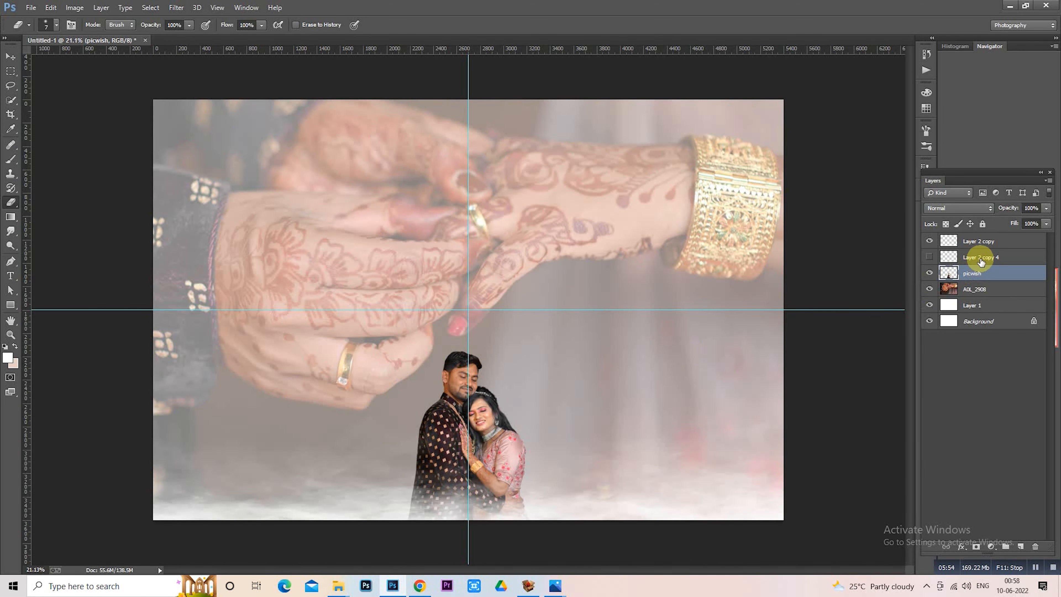
Step: Stamp all visible layers into a new layer above Layer 2 copy and duplicate the stamped layer
{"action": "left_click", "coordinate": [964, 247]}
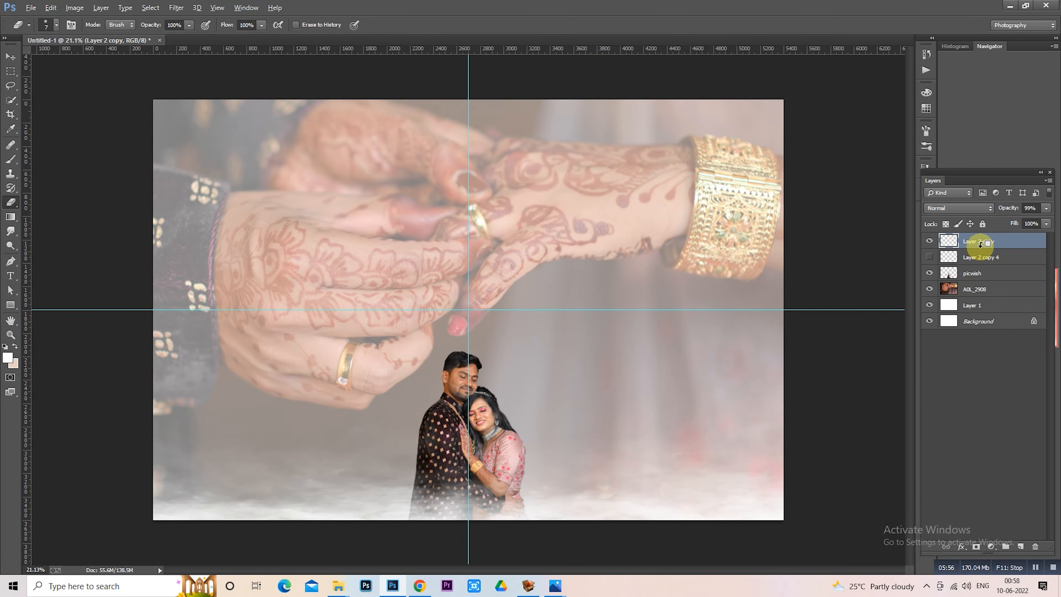
{"action": "key", "text": "ctrl+alt+shift+n"}
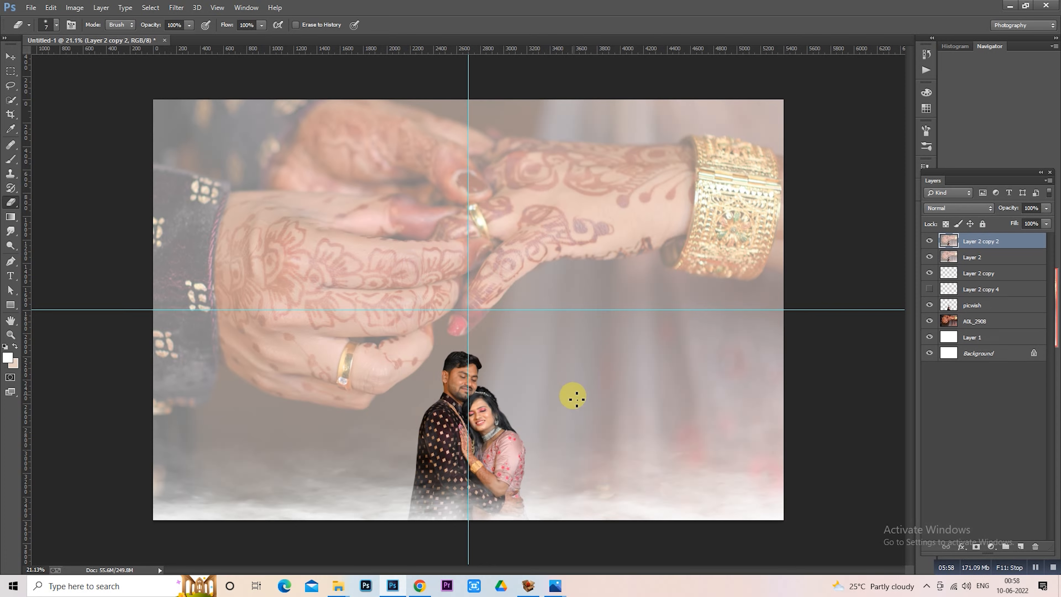
{"action": "key", "text": "ctrl+s"}
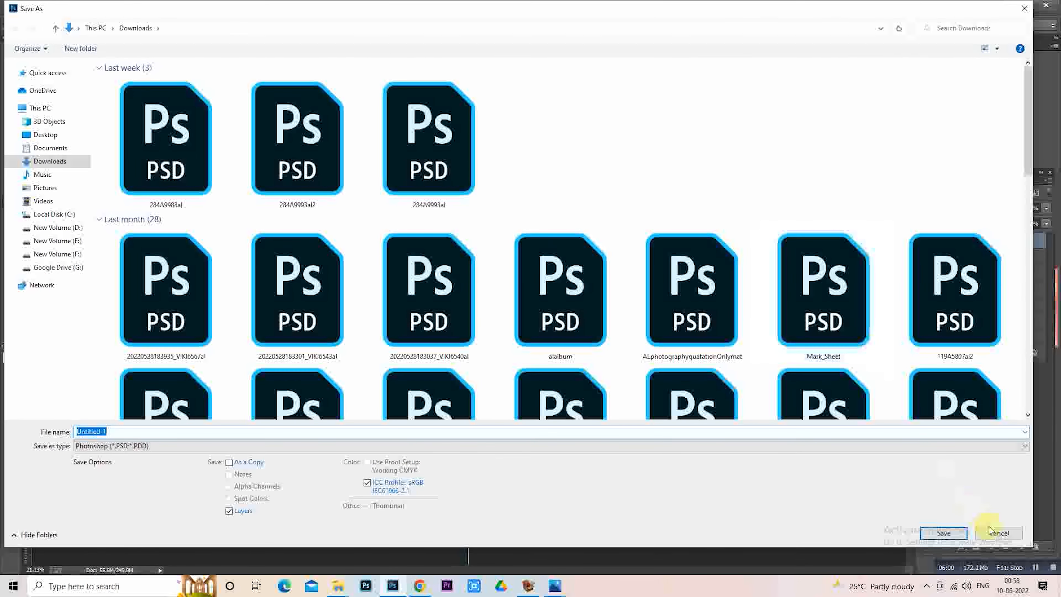
{"action": "left_click", "coordinate": [996, 533]}
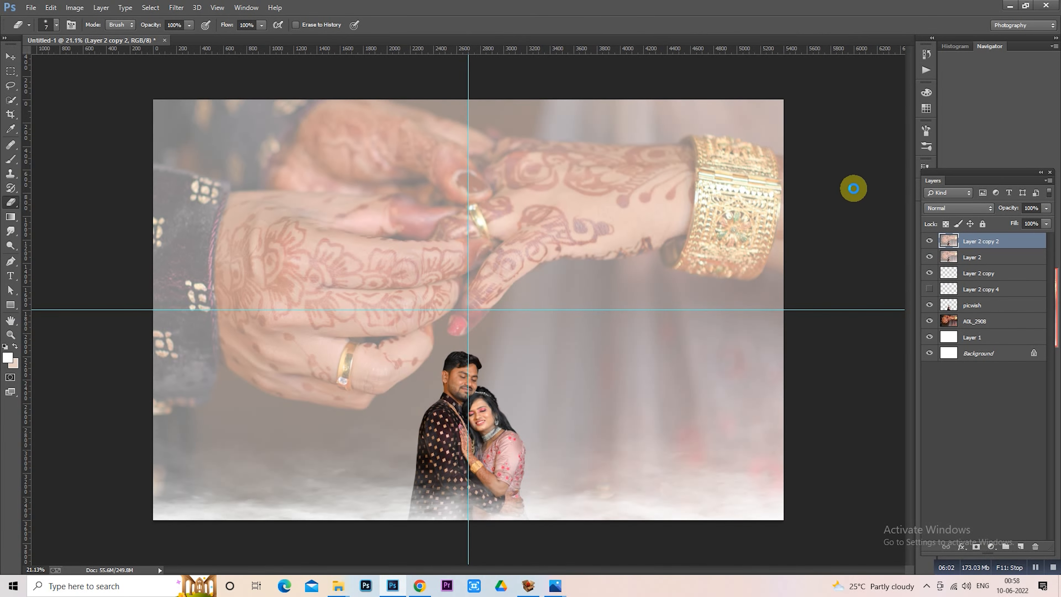
Step: Open the Camera Raw filter on the duplicated composite layer and apply the aaacorrection preset
{"action": "key", "text": "ctrl+shift+a"}
{"action": "left_click", "coordinate": [882, 133]}
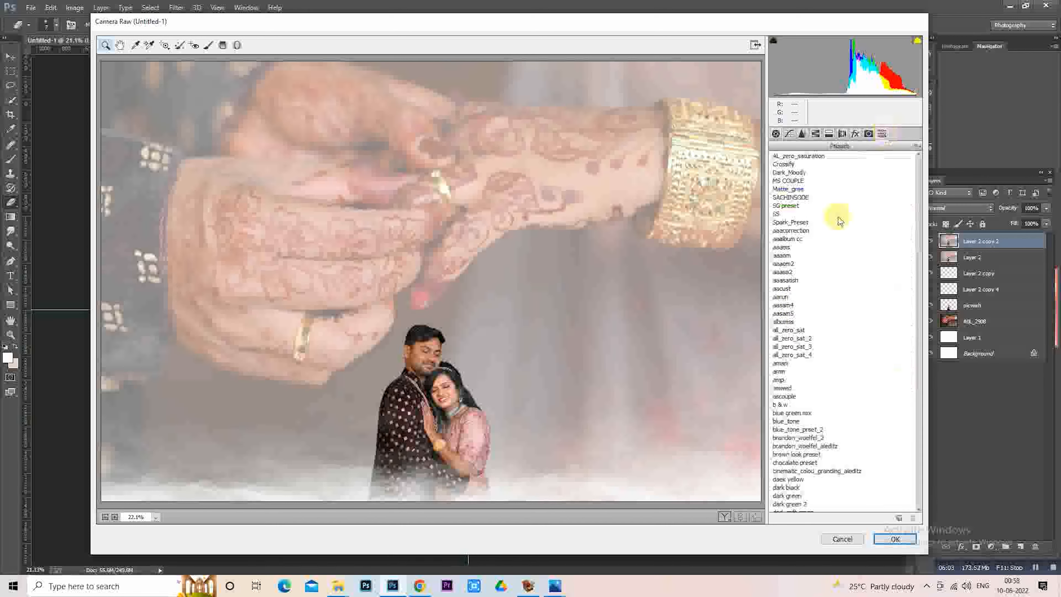
{"action": "left_click", "coordinate": [806, 238]}
{"action": "left_click", "coordinate": [808, 230]}
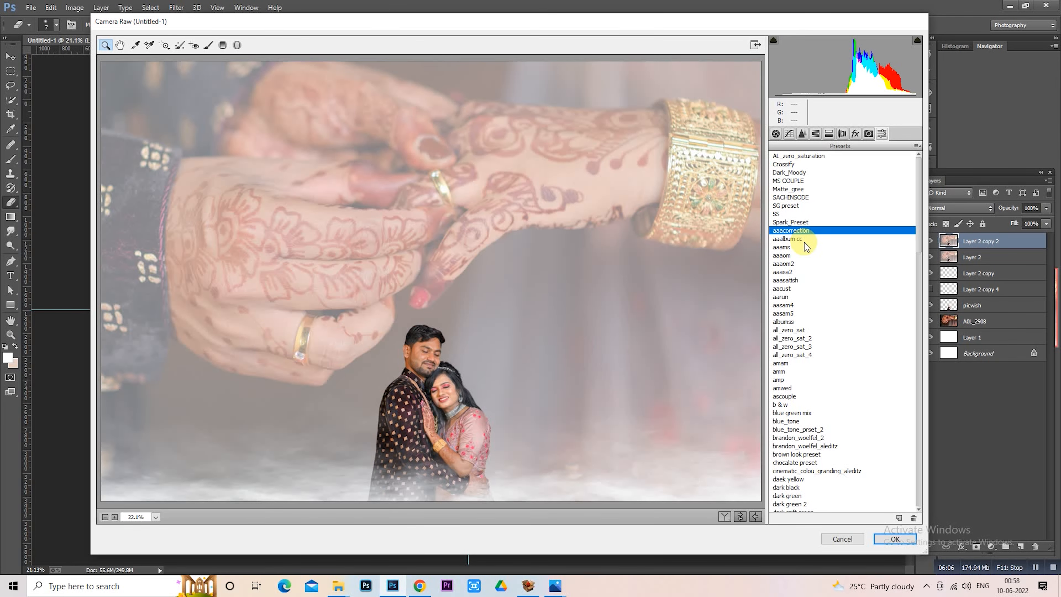
{"action": "left_click", "coordinate": [805, 239]}
{"action": "left_click", "coordinate": [806, 233]}
Step: Set the basic tone adjustments to Highlights -63, Shadows +58, Whites -68, Blacks -33 and Clarity +10
{"action": "left_click", "coordinate": [775, 133]}
{"action": "left_click_drag", "start_coordinate": [799, 274], "coordinate": [802, 274]}
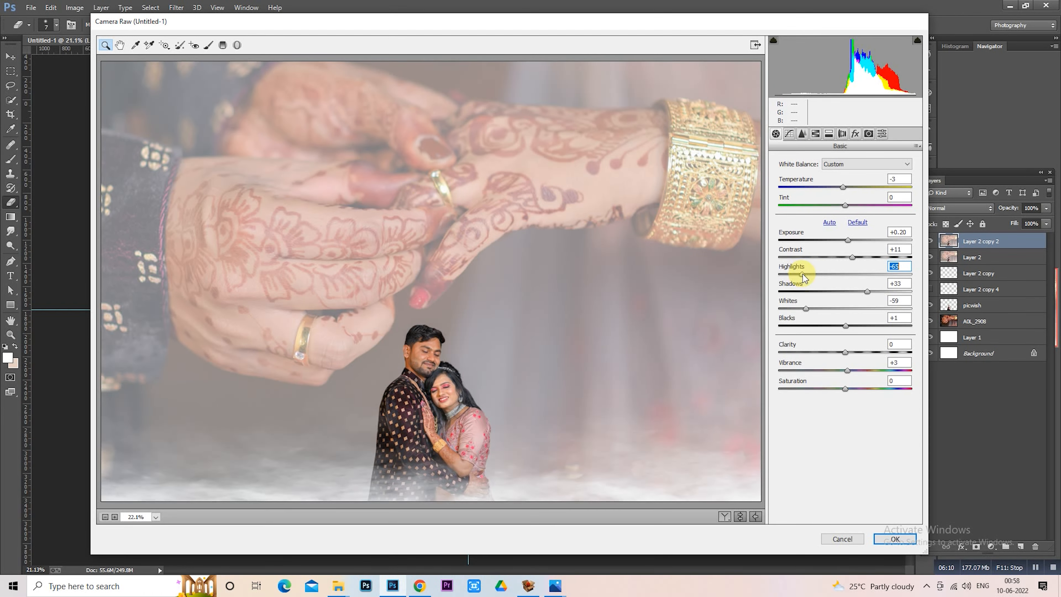
{"action": "left_click_drag", "start_coordinate": [867, 292], "coordinate": [884, 295]}
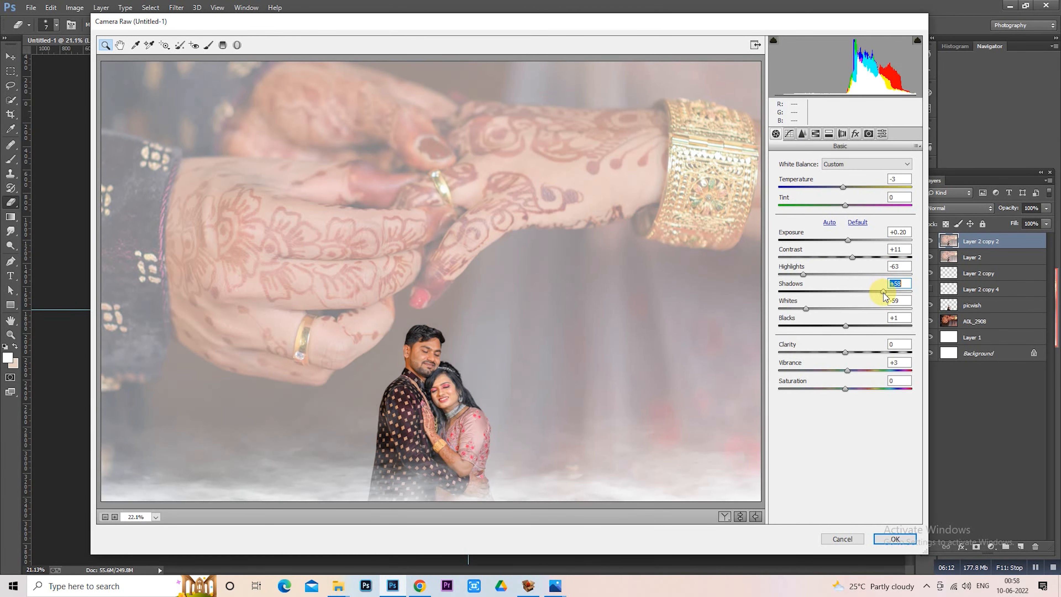
{"action": "left_click_drag", "start_coordinate": [824, 326], "coordinate": [800, 309]}
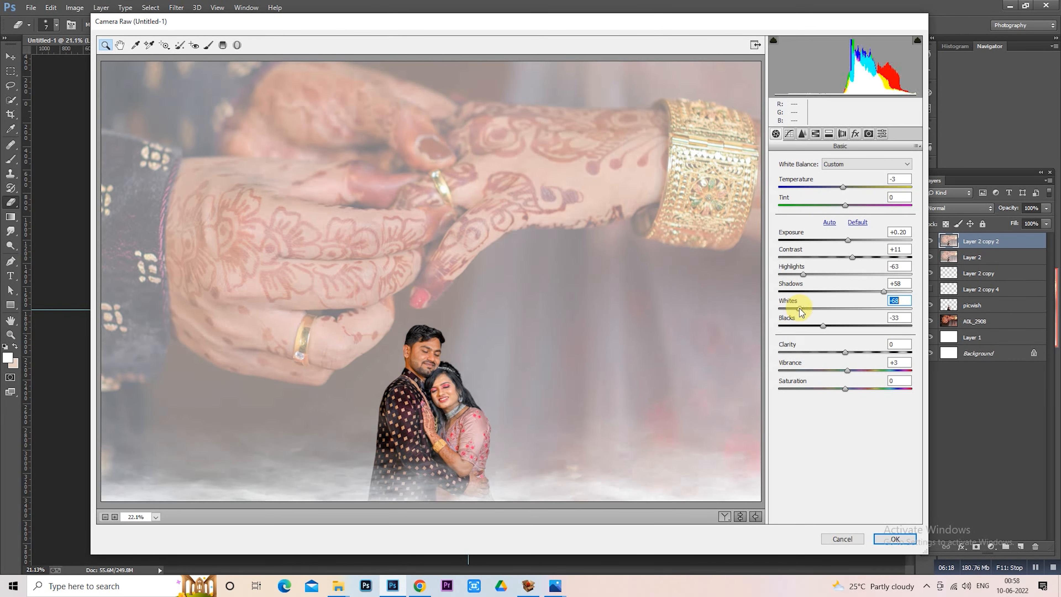
{"action": "left_click", "coordinate": [865, 353]}
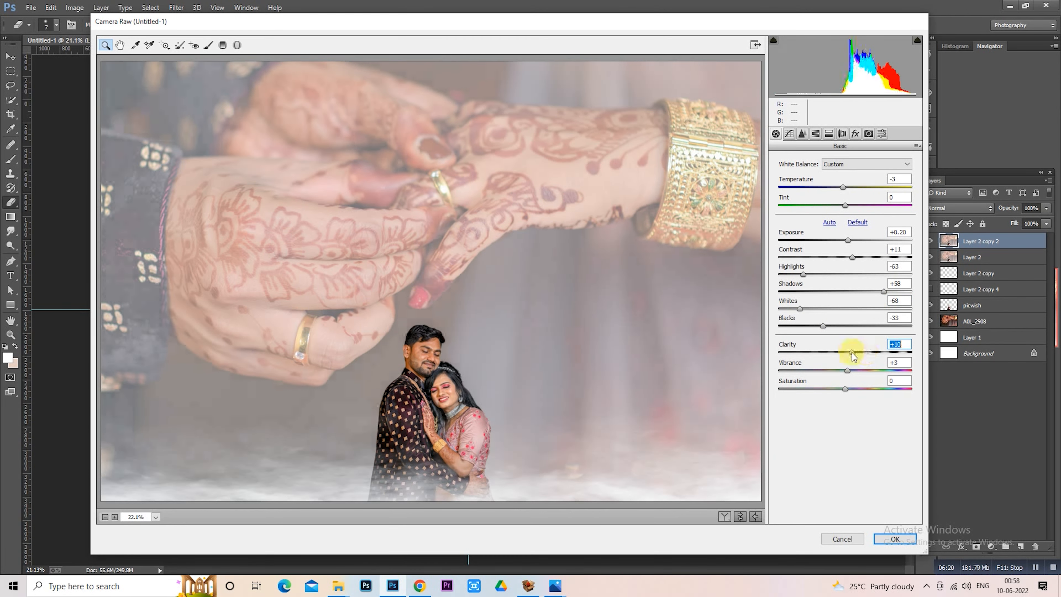
{"action": "left_click_drag", "start_coordinate": [855, 354], "coordinate": [852, 354]}
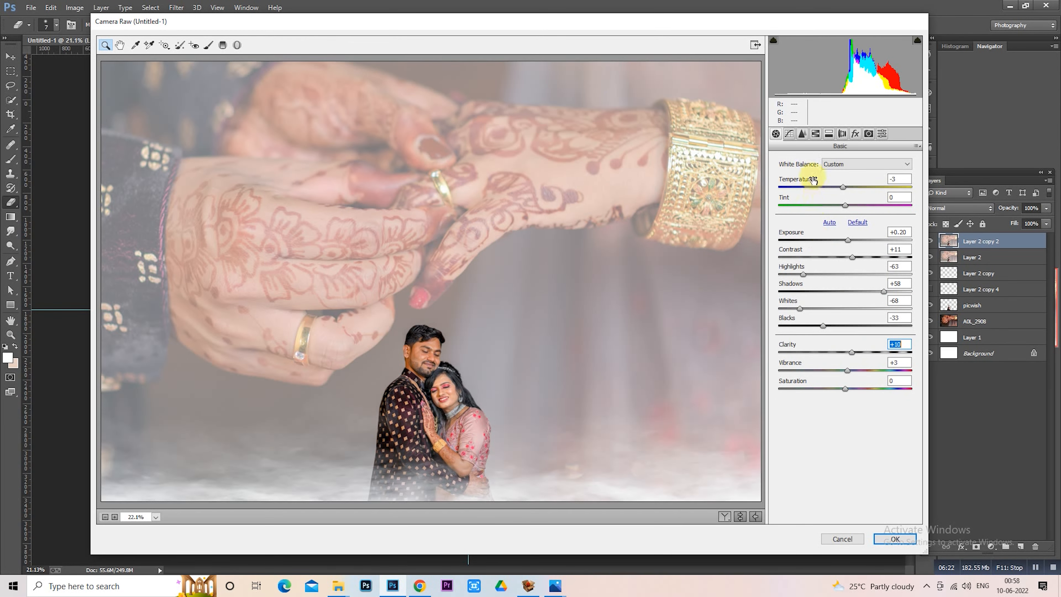
Step: Set the Oranges saturation to -13 and the Reds luminance to +8, and raise the Oranges luminance slightly above +17
{"action": "left_click", "coordinate": [815, 134]}
{"action": "left_click", "coordinate": [830, 231]}
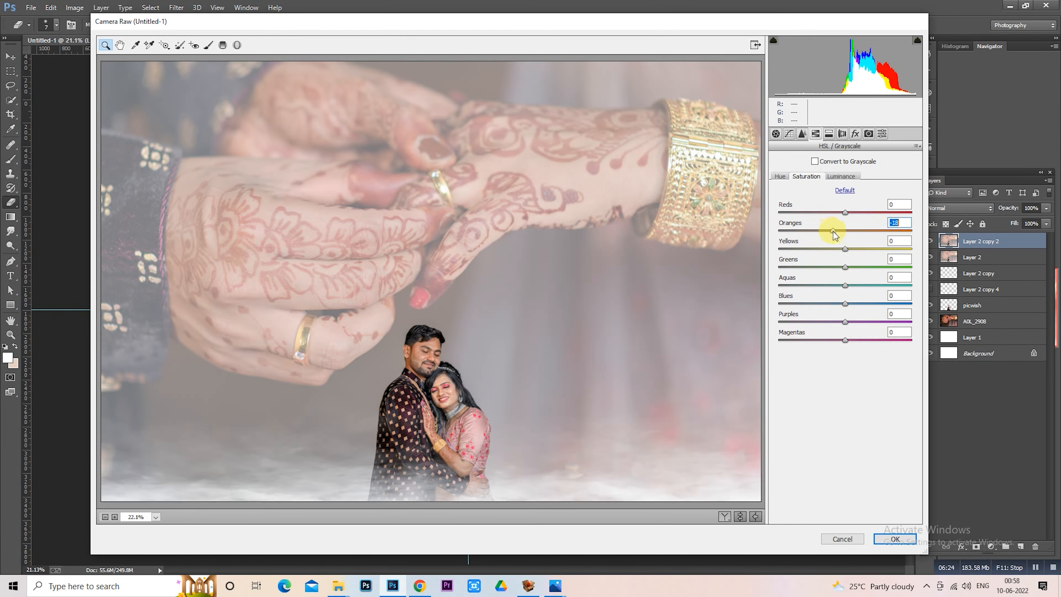
{"action": "left_click", "coordinate": [850, 177]}
{"action": "left_click", "coordinate": [856, 221]}
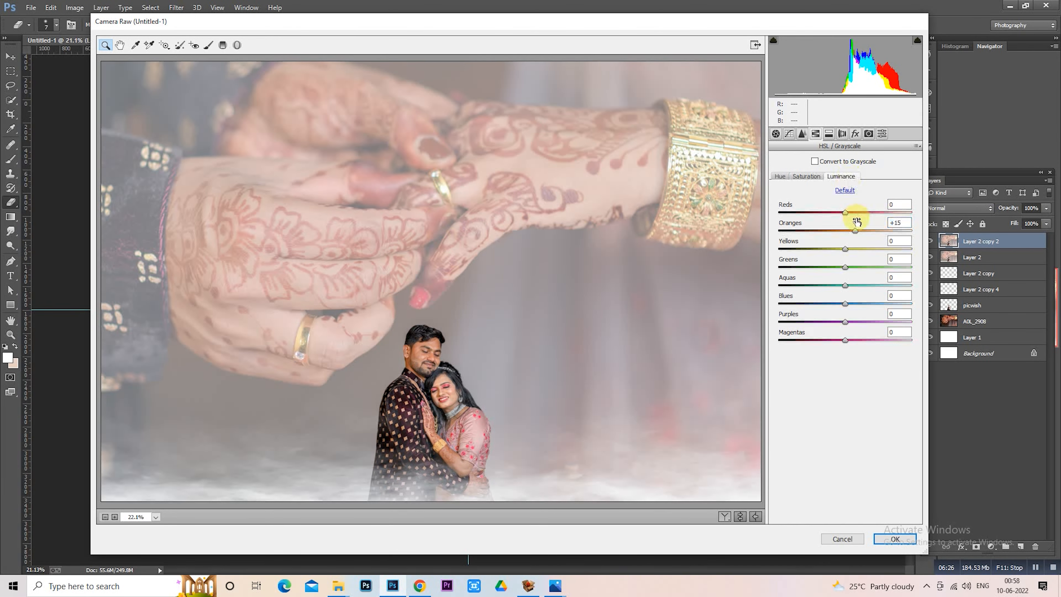
{"action": "left_click", "coordinate": [856, 230]}
{"action": "left_click", "coordinate": [856, 213]}
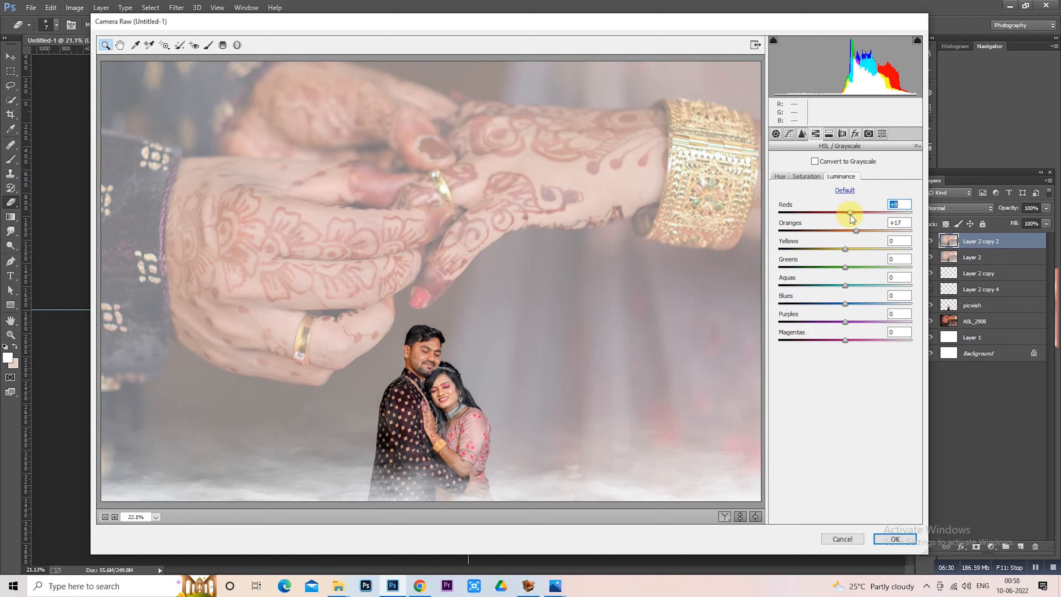
{"action": "left_click_drag", "start_coordinate": [864, 233], "coordinate": [859, 234]}
{"action": "left_click", "coordinate": [807, 176]}
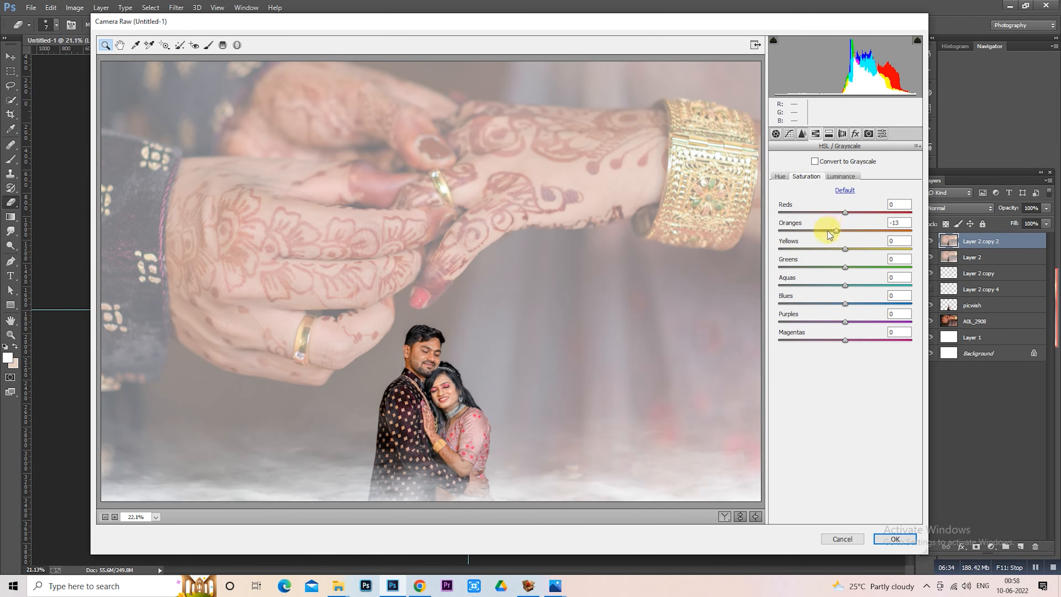
Step: Set Shadows to +60 and Highlights to -65, and compare the image before and after the adjustments
{"action": "left_click", "coordinate": [776, 134]}
{"action": "left_click_drag", "start_coordinate": [895, 295], "coordinate": [886, 294]}
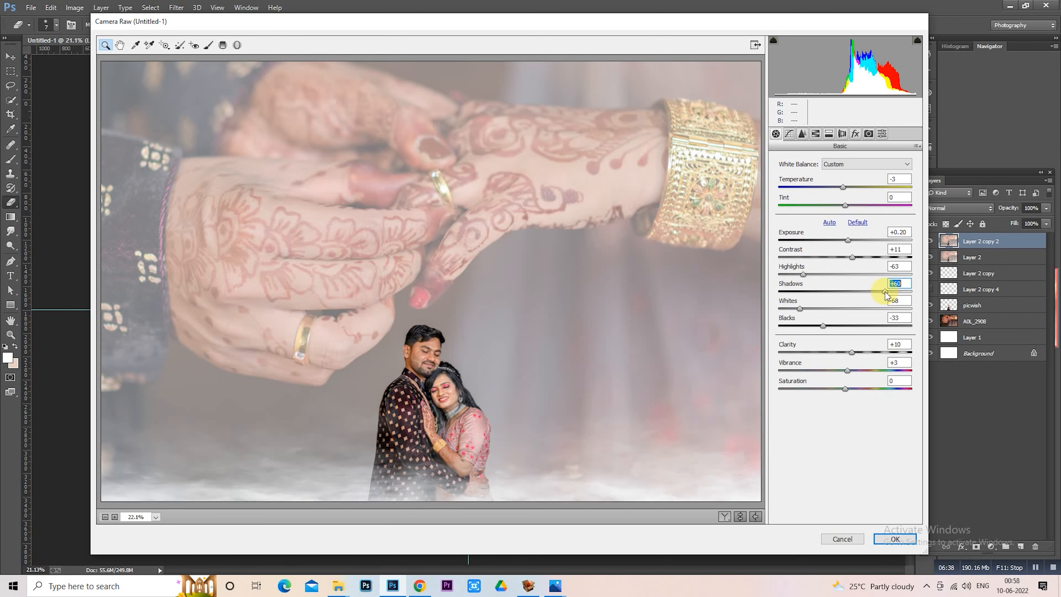
{"action": "left_click_drag", "start_coordinate": [795, 276], "coordinate": [802, 275]}
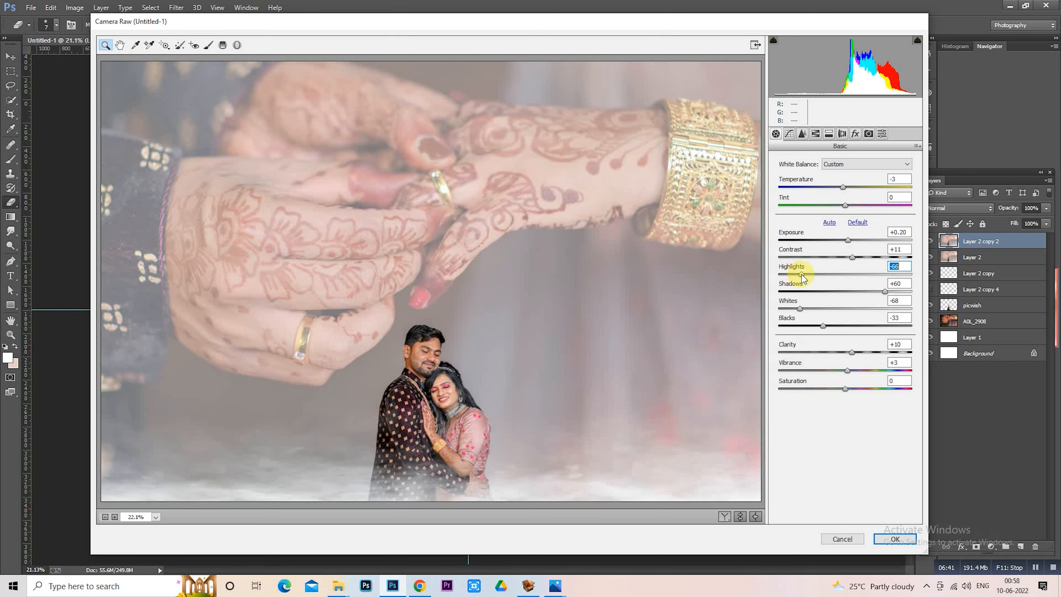
{"action": "left_click", "coordinate": [739, 517]}
{"action": "left_click", "coordinate": [739, 516]}
{"action": "left_click", "coordinate": [740, 516]}
{"action": "left_click", "coordinate": [740, 517]}
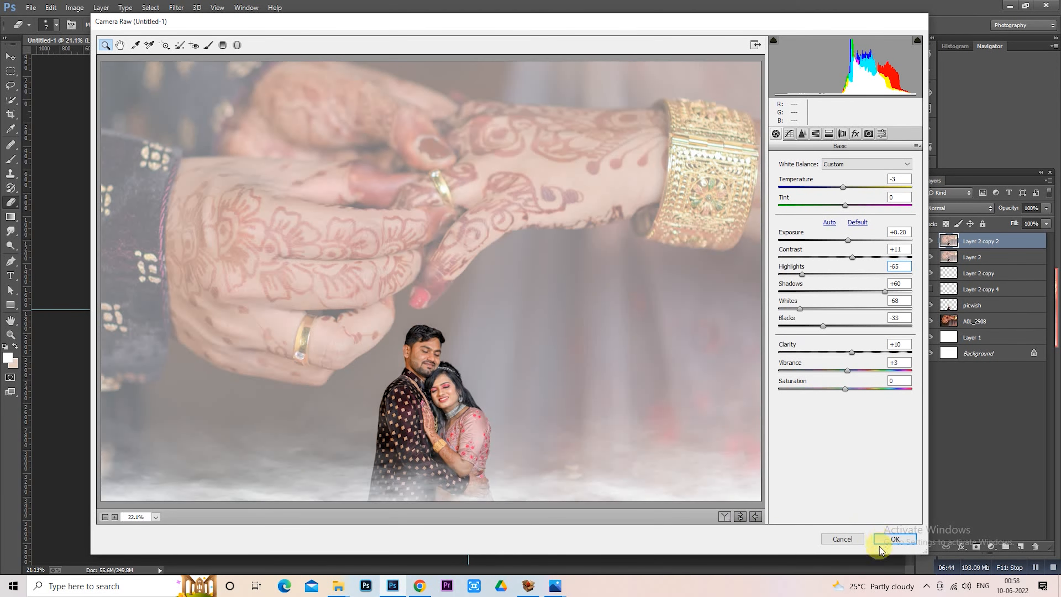
Step: Add a dark post-crop vignette with Amount -14, Midpoint 34, Roundness +24 and Feather 100
{"action": "left_click", "coordinate": [854, 134]}
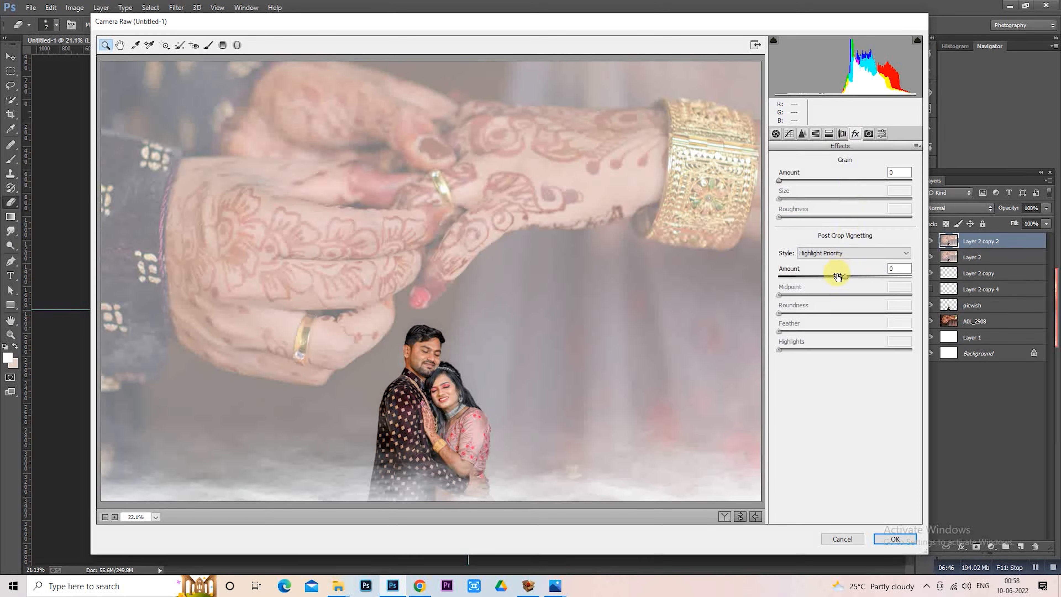
{"action": "left_click", "coordinate": [836, 277]}
{"action": "left_click", "coordinate": [789, 287]}
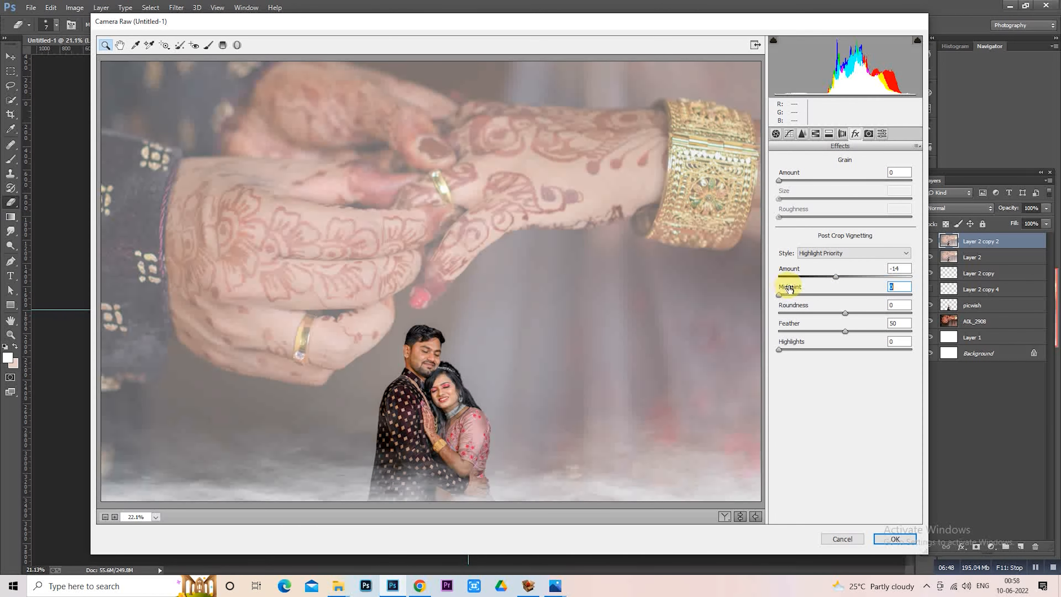
{"action": "type", "text": "34"}
{"action": "left_click", "coordinate": [838, 276]}
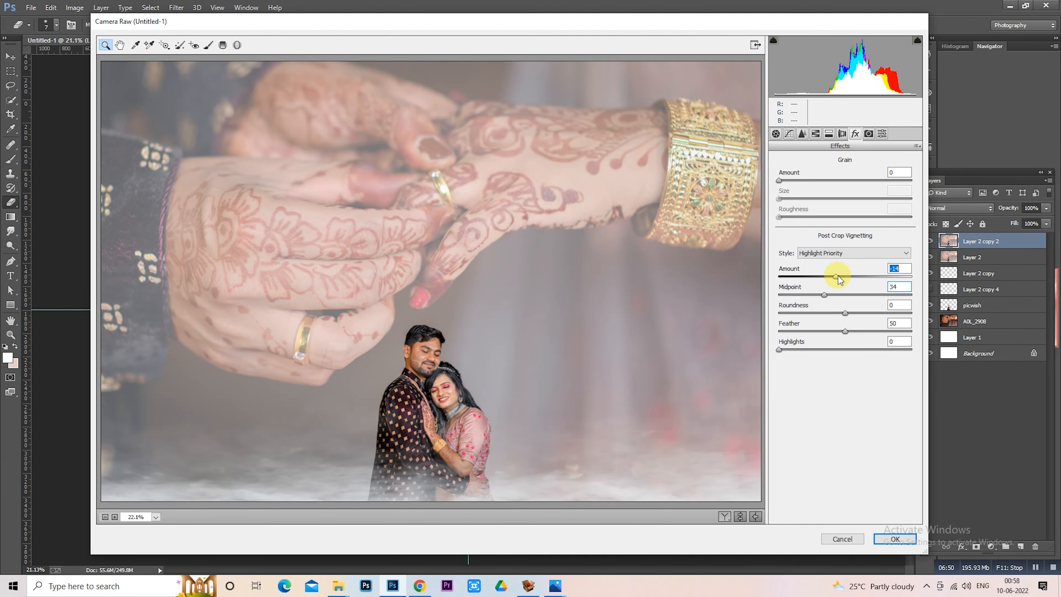
{"action": "left_click", "coordinate": [861, 312]}
{"action": "left_click_drag", "start_coordinate": [848, 331], "coordinate": [956, 334]}
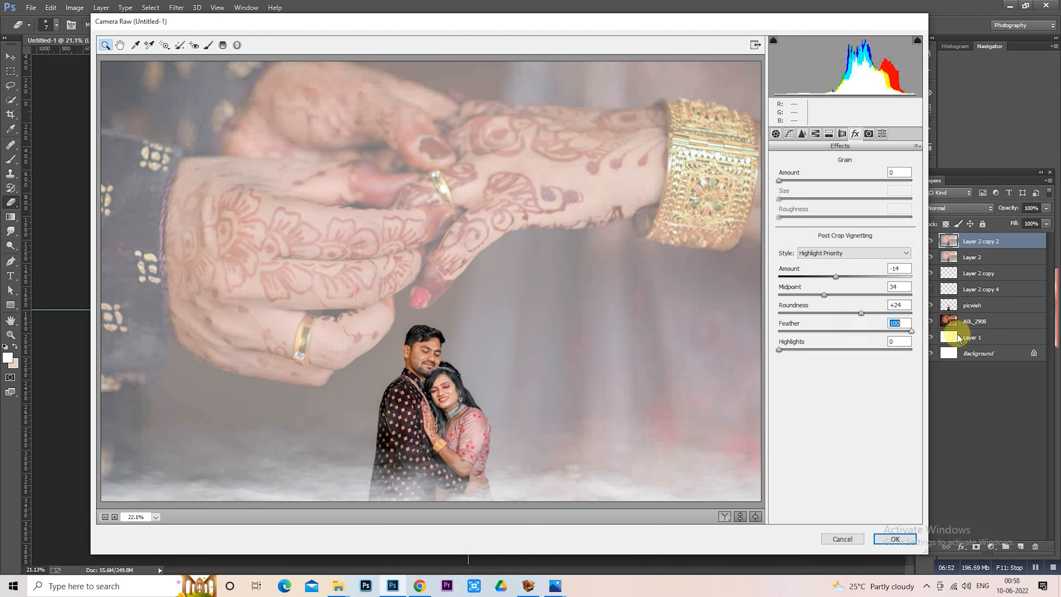
Step: Refine the vignette to Roundness +45, Midpoint 23 and Amount -15, and apply the Camera Raw adjustments
{"action": "left_click", "coordinate": [875, 313]}
{"action": "mouse_move", "coordinate": [822, 296]}
{"action": "left_mouse_down"}
{"action": "mouse_move", "coordinate": [805, 293]}
{"action": "mouse_move", "coordinate": [831, 277]}
{"action": "left_mouse_up"}
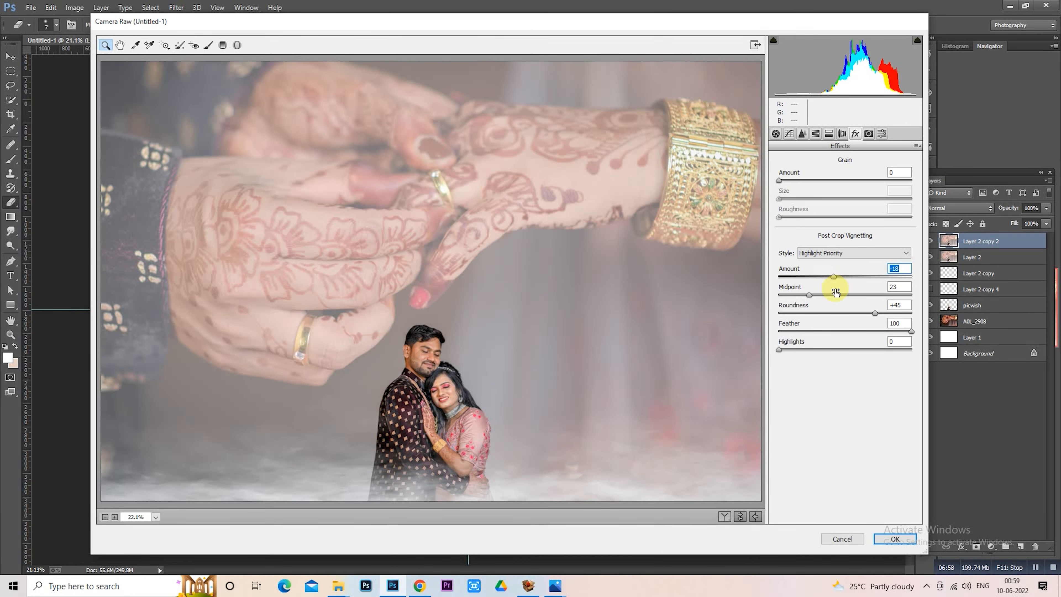
{"action": "left_click_drag", "start_coordinate": [834, 277], "coordinate": [835, 277]}
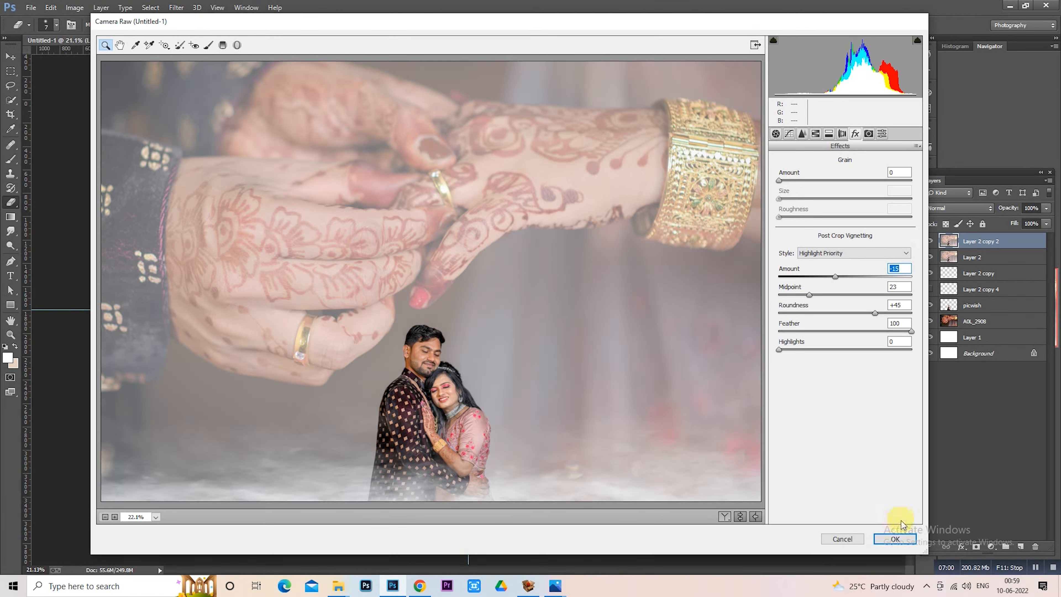
{"action": "left_click", "coordinate": [894, 539]}
Step: Add the white text LOVE STORY in Century Gothic on the empty background beside the bride
{"action": "scroll", "coordinate": [775, 344], "scroll_direction": "down", "scroll_amount": 2}
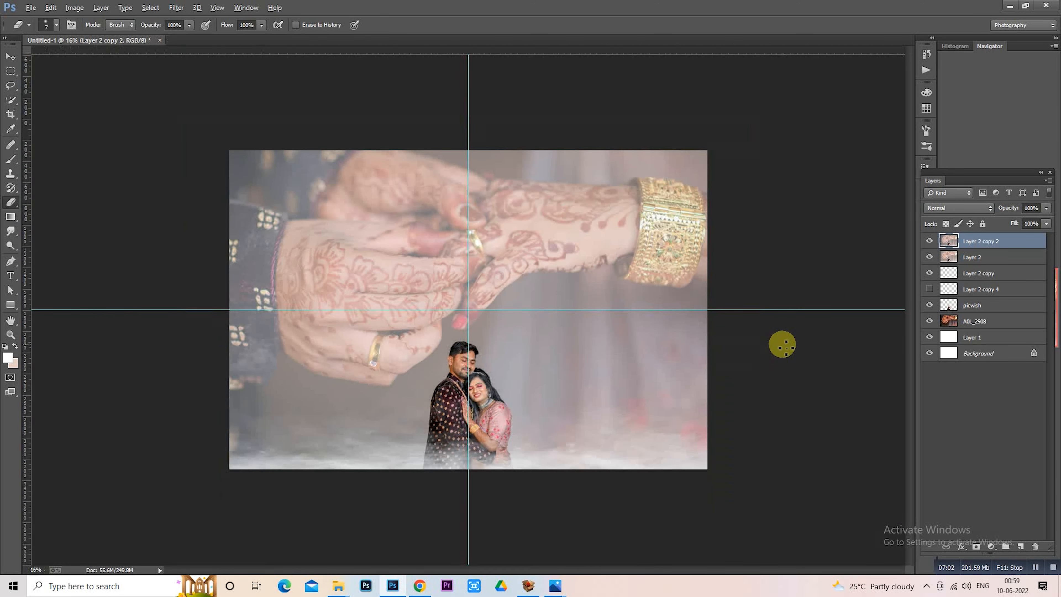
{"action": "scroll", "coordinate": [685, 324], "scroll_direction": "down", "scroll_amount": 1}
{"action": "scroll", "coordinate": [685, 325], "scroll_direction": "up", "scroll_amount": 2}
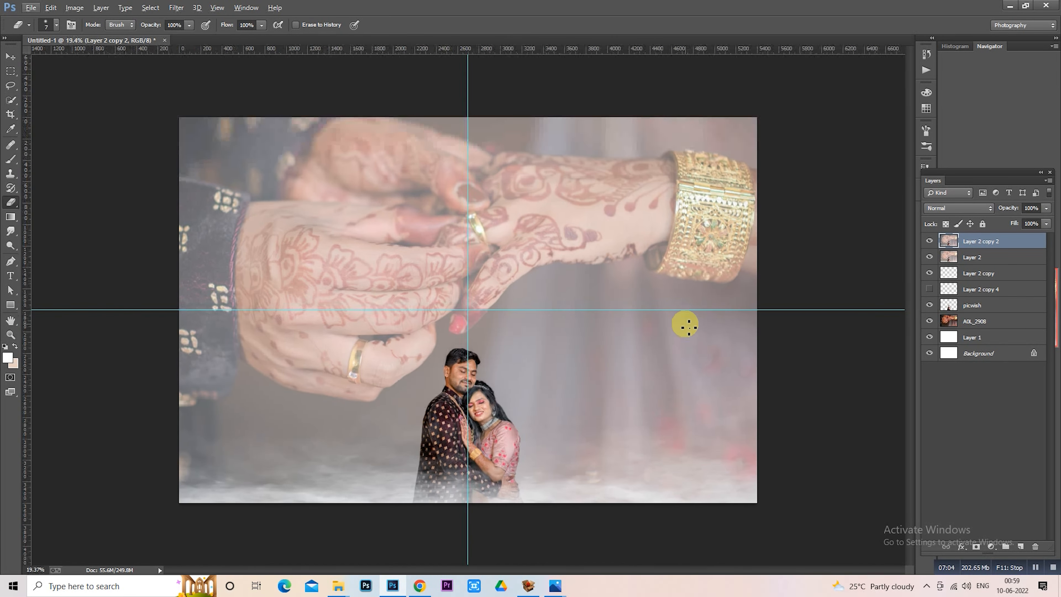
{"action": "scroll", "coordinate": [685, 325], "scroll_direction": "up", "scroll_amount": 1}
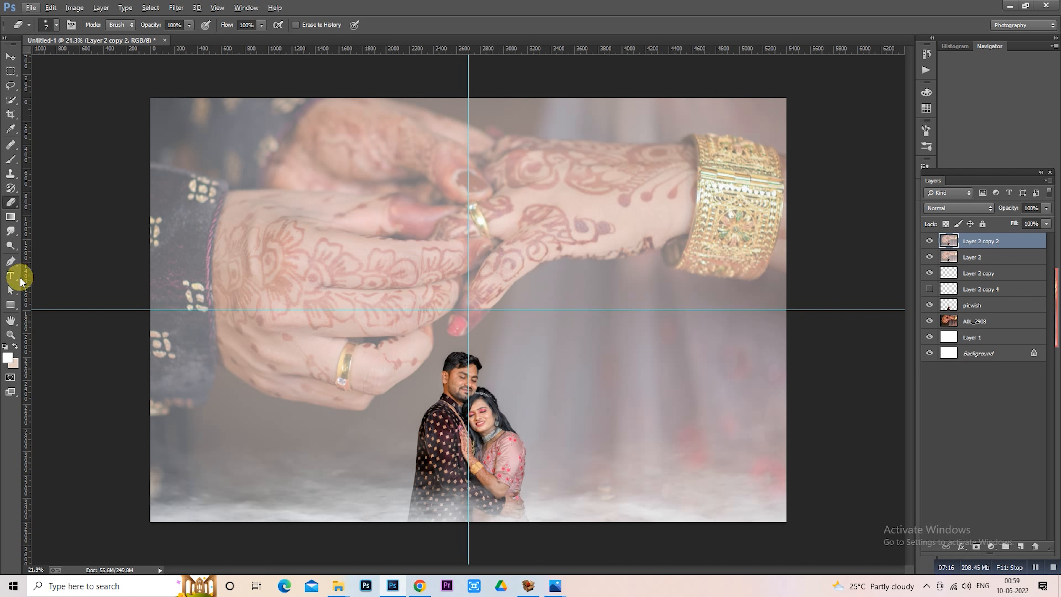
{"action": "left_click", "coordinate": [11, 277]}
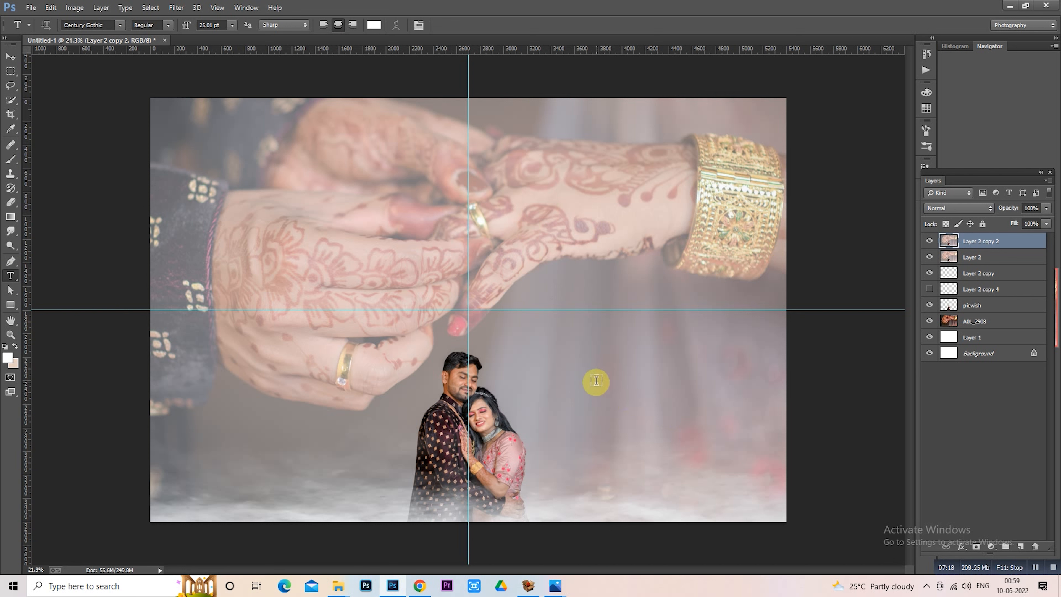
{"action": "left_click", "coordinate": [596, 382]}
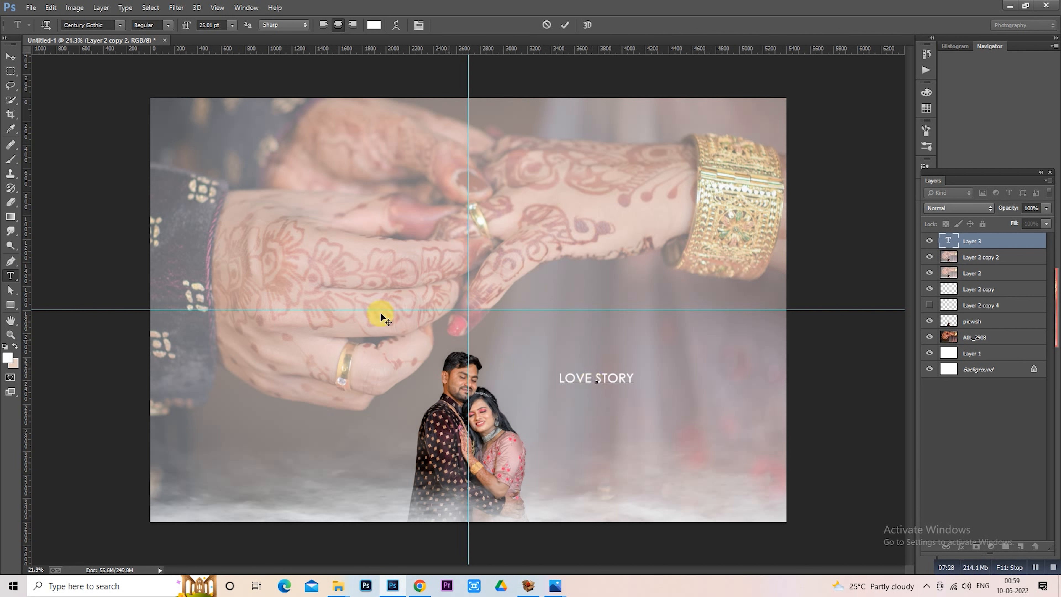
{"action": "left_click", "coordinate": [11, 71]}
Step: Enlarge the LOVE STORY text to more than twice its size and place it beside the bride at shoulder height
{"action": "double_click", "coordinate": [948, 240]}
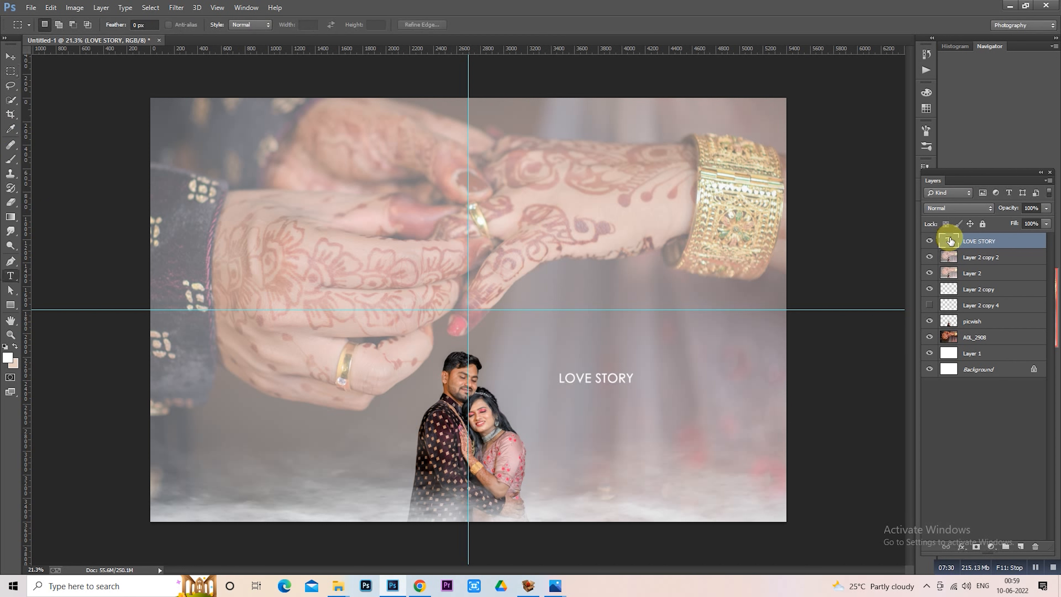
{"action": "left_click_drag", "start_coordinate": [189, 26], "coordinate": [211, 25]}
{"action": "left_click", "coordinate": [11, 71]}
{"action": "left_click_drag", "start_coordinate": [622, 344], "coordinate": [695, 404]}
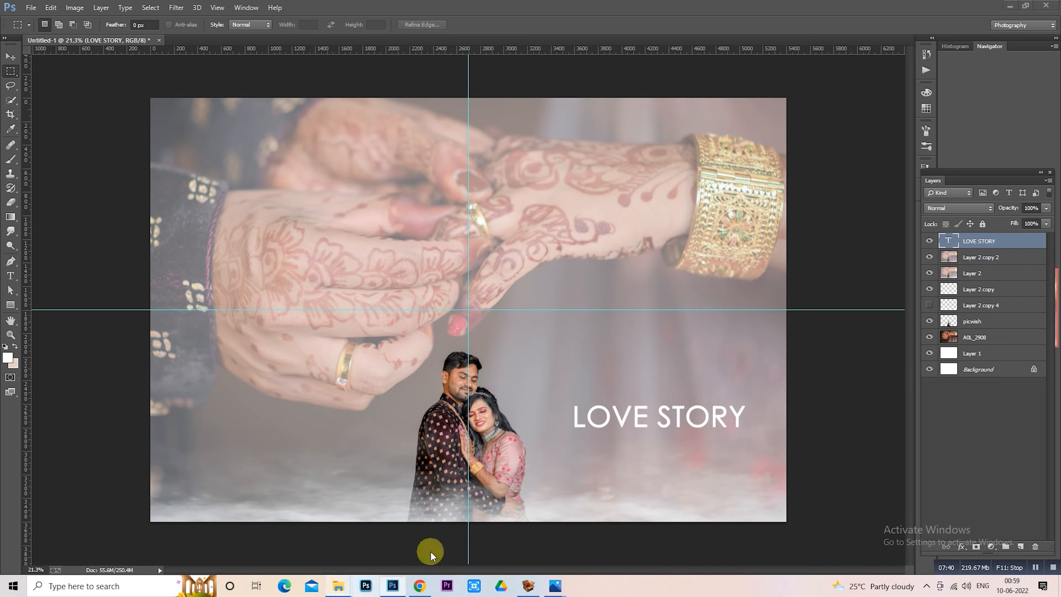
Step: In File Explorer, open the album design folder on the New Volume (E:) drive
{"action": "mouse_move", "coordinate": [339, 586]}
{"action": "left_click", "coordinate": [543, 537]}
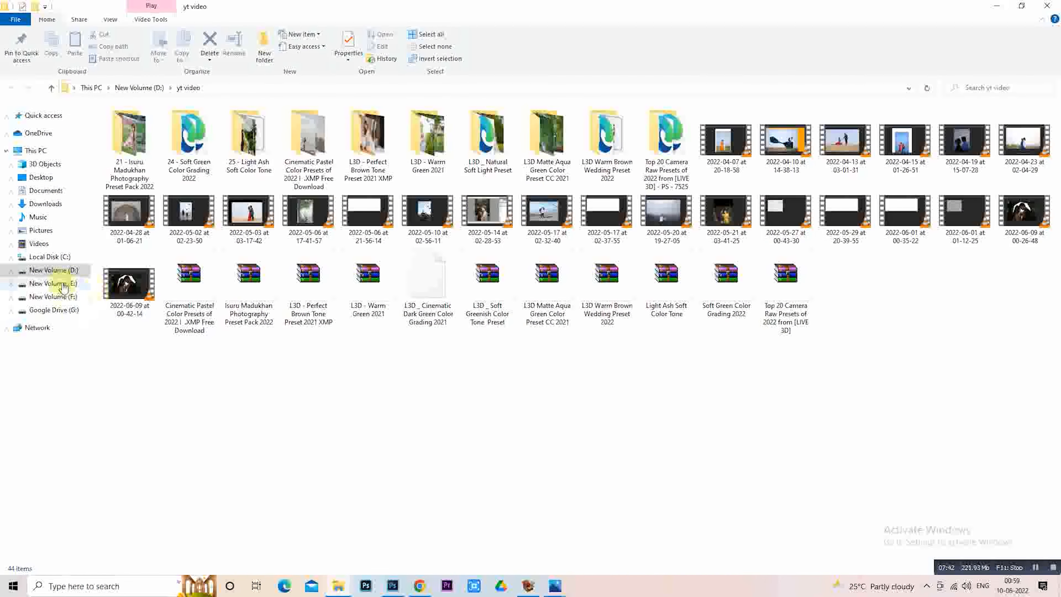
{"action": "left_click", "coordinate": [52, 283]}
{"action": "left_click", "coordinate": [35, 299]}
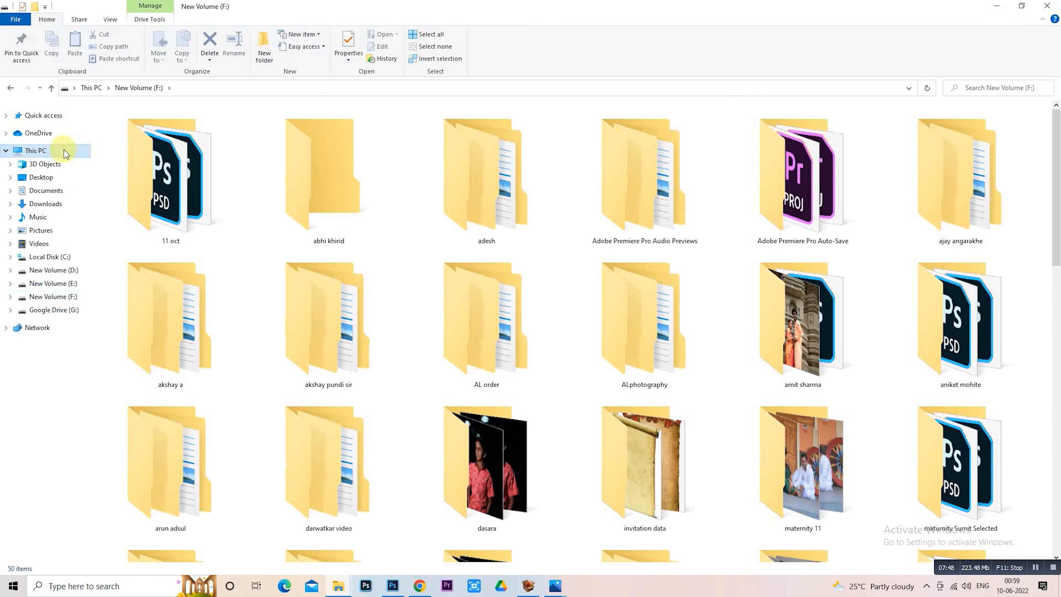
{"action": "left_click", "coordinate": [50, 150]}
{"action": "double_click", "coordinate": [494, 209]}
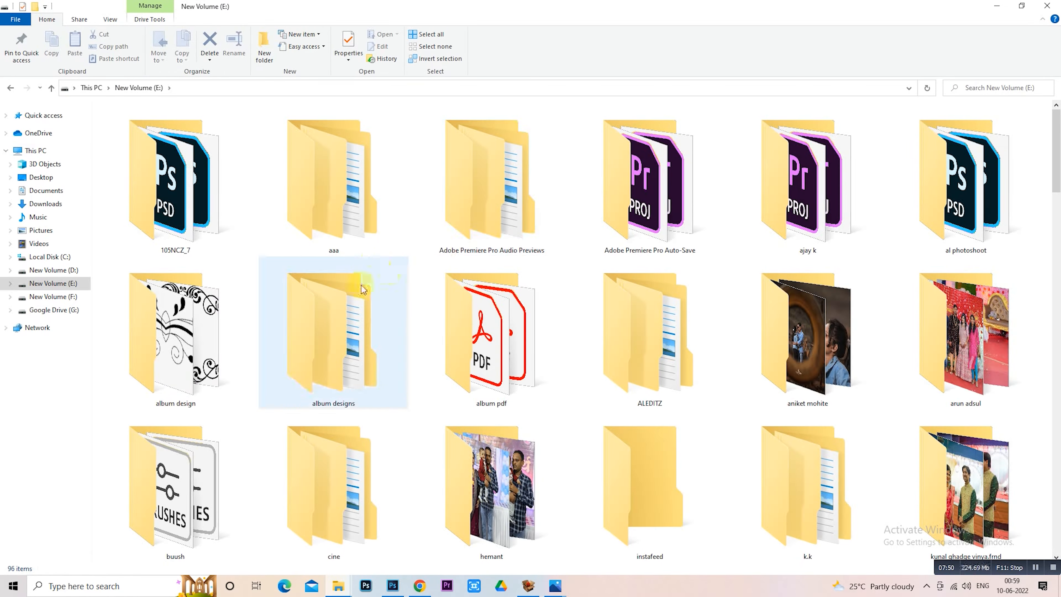
{"action": "double_click", "coordinate": [232, 321]}
{"action": "scroll", "coordinate": [536, 340], "scroll_direction": "down", "scroll_amount": 3}
{"action": "scroll", "coordinate": [536, 337], "scroll_direction": "up", "scroll_amount": 10}
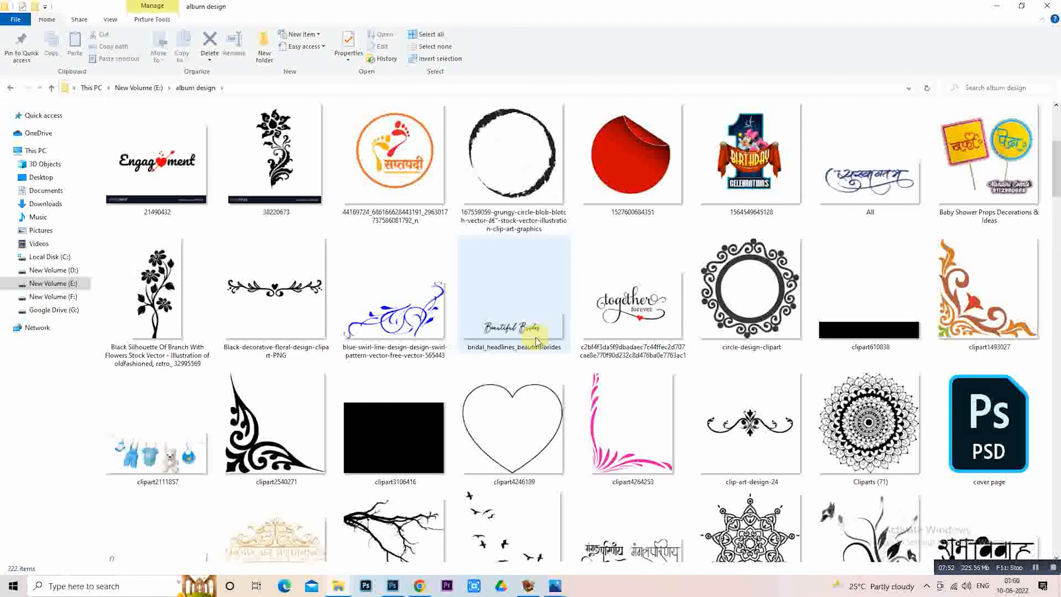
Step: Place the Heart_PNG_Clipart-1003 image from the folder into the design at 1.39% scale, over the word LOVE
{"action": "scroll", "coordinate": [535, 338], "scroll_direction": "down", "scroll_amount": 20}
{"action": "scroll", "coordinate": [686, 334], "scroll_direction": "up", "scroll_amount": 10}
{"action": "left_click_drag", "start_coordinate": [760, 363], "coordinate": [589, 380]}
{"action": "left_click_drag", "start_coordinate": [696, 100], "coordinate": [294, 450]}
{"action": "left_click_drag", "start_coordinate": [276, 480], "coordinate": [633, 399]}
{"action": "key", "text": "ctrl+z"}
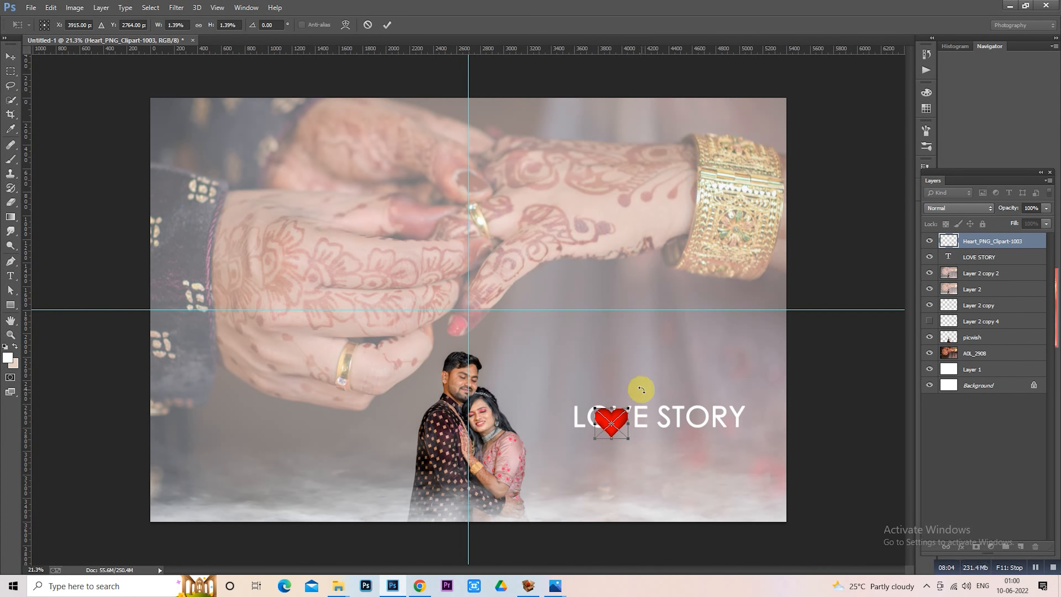
{"action": "key", "text": "Return"}
Step: Move the red heart onto the letter O of LOVE and scale it down to 1.16%
{"action": "scroll", "coordinate": [638, 446], "scroll_direction": "up", "scroll_amount": 3}
{"action": "scroll", "coordinate": [638, 447], "scroll_direction": "up", "scroll_amount": 3}
{"action": "left_click_drag", "start_coordinate": [635, 434], "coordinate": [593, 403]}
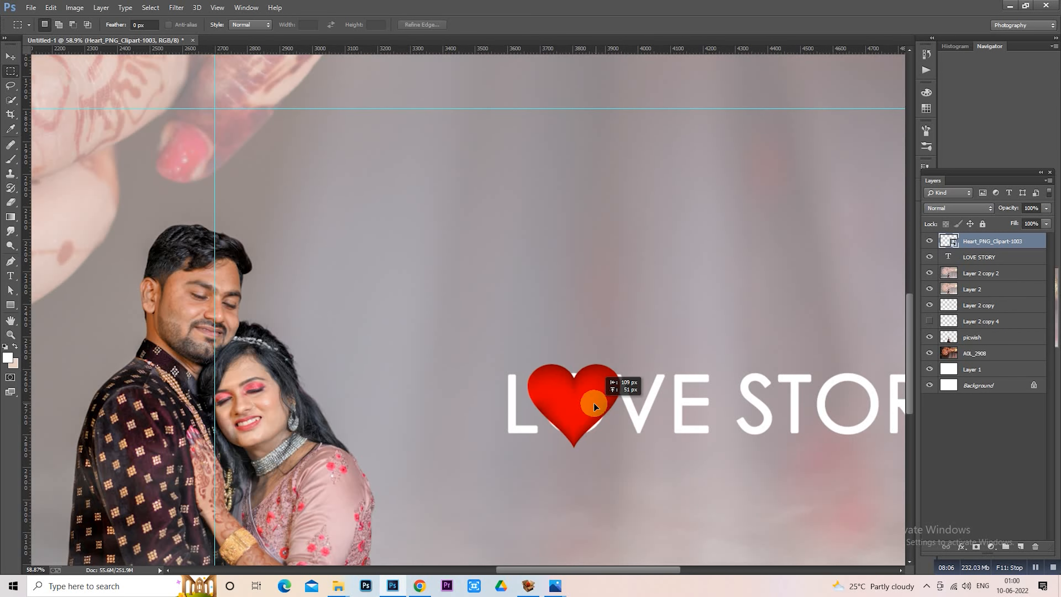
{"action": "right_click", "coordinate": [593, 404]}
{"action": "left_click", "coordinate": [635, 309]}
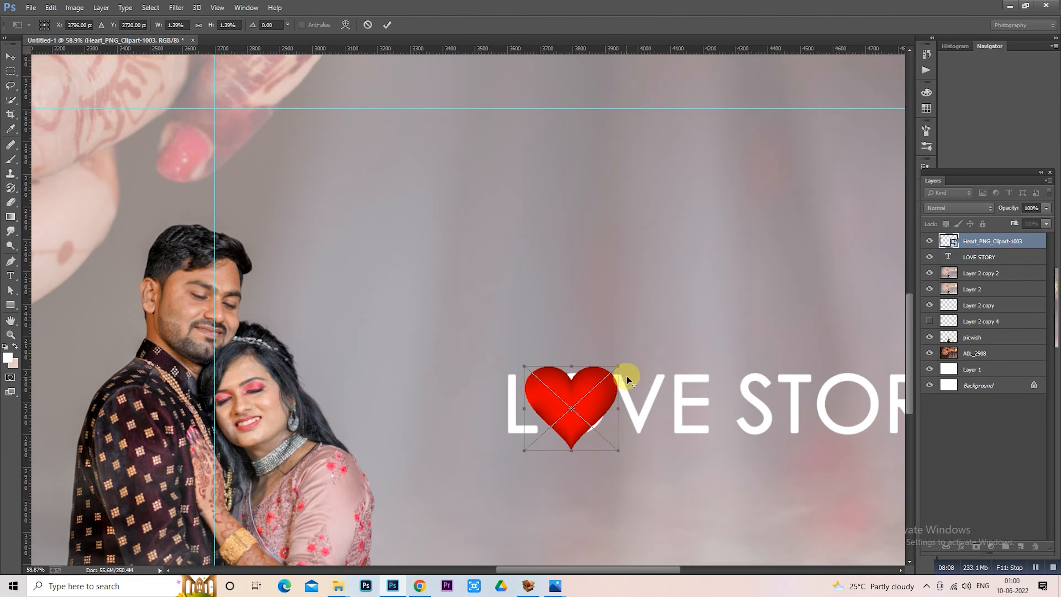
{"action": "left_click_drag", "start_coordinate": [624, 365], "coordinate": [612, 371]}
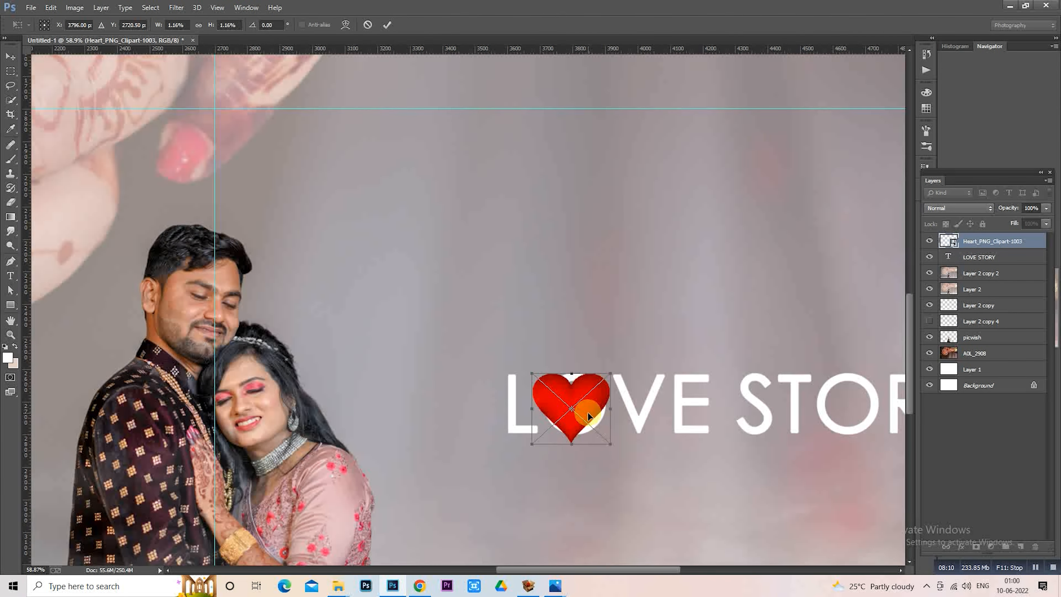
{"action": "key", "text": "Return"}
{"action": "scroll", "coordinate": [620, 407], "scroll_direction": "up", "scroll_amount": 3}
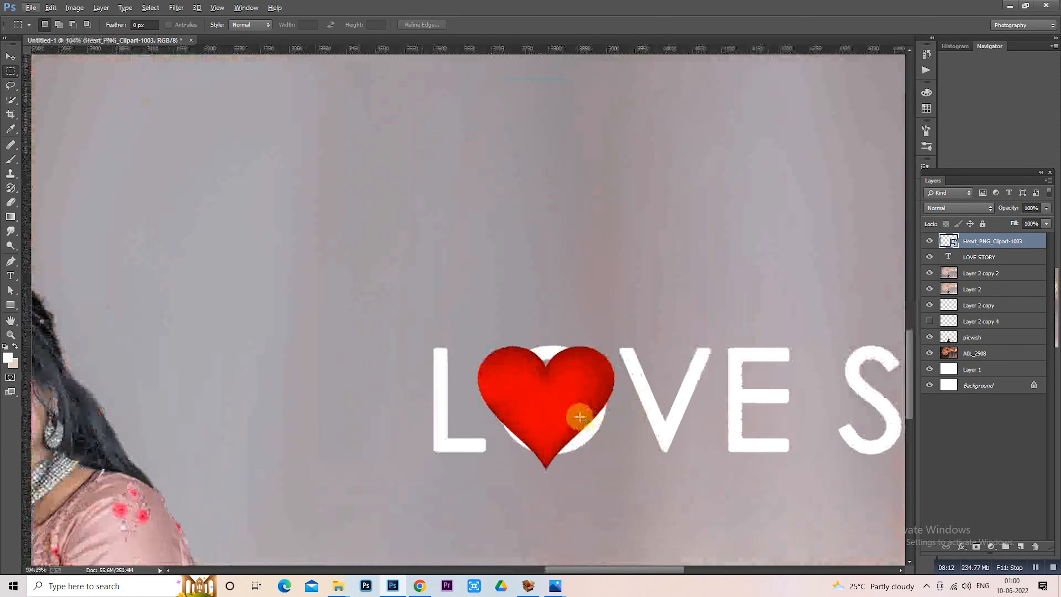
{"action": "right_click", "coordinate": [565, 399]}
{"action": "left_click", "coordinate": [606, 327]}
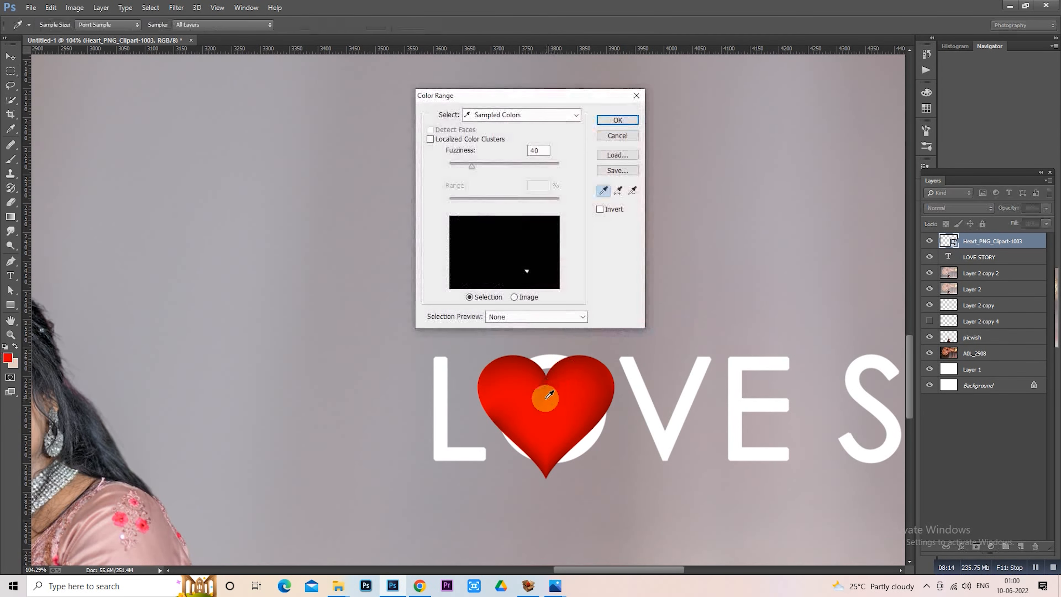
{"action": "left_click", "coordinate": [618, 135]}
Step: Scale the heart down to 0.97% so it matches the letter height and center it over the O of LOVE
{"action": "right_click", "coordinate": [581, 317]}
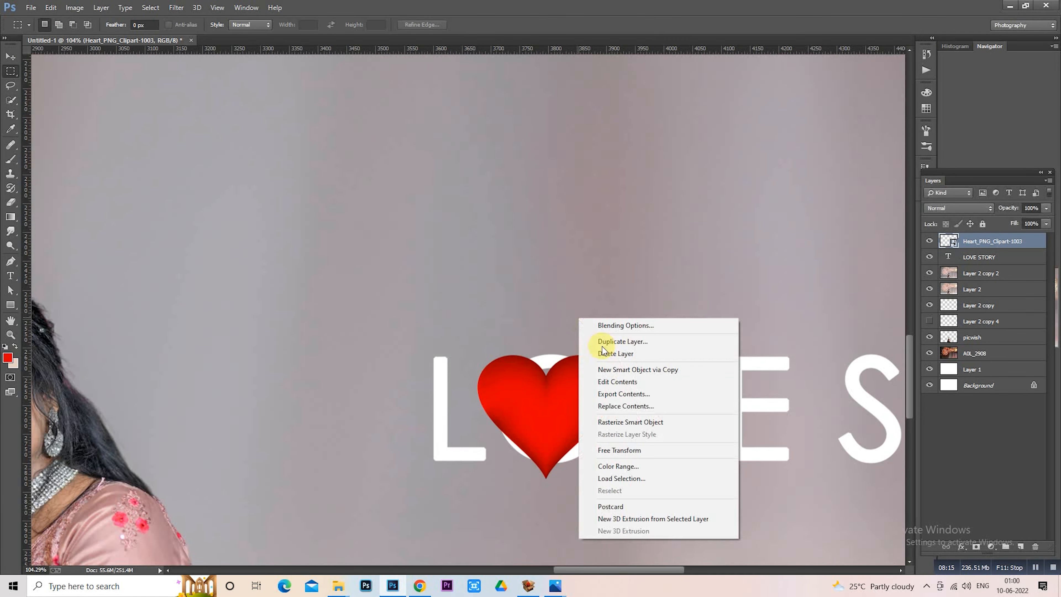
{"action": "left_click", "coordinate": [632, 433]}
{"action": "left_click_drag", "start_coordinate": [578, 417], "coordinate": [630, 402]}
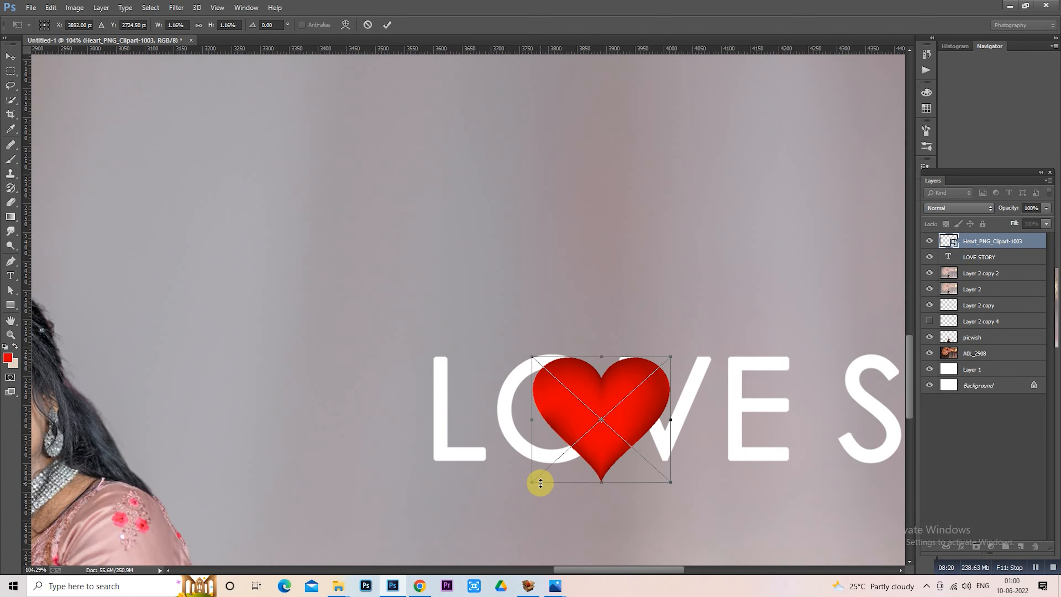
{"action": "left_click_drag", "start_coordinate": [540, 484], "coordinate": [554, 461]}
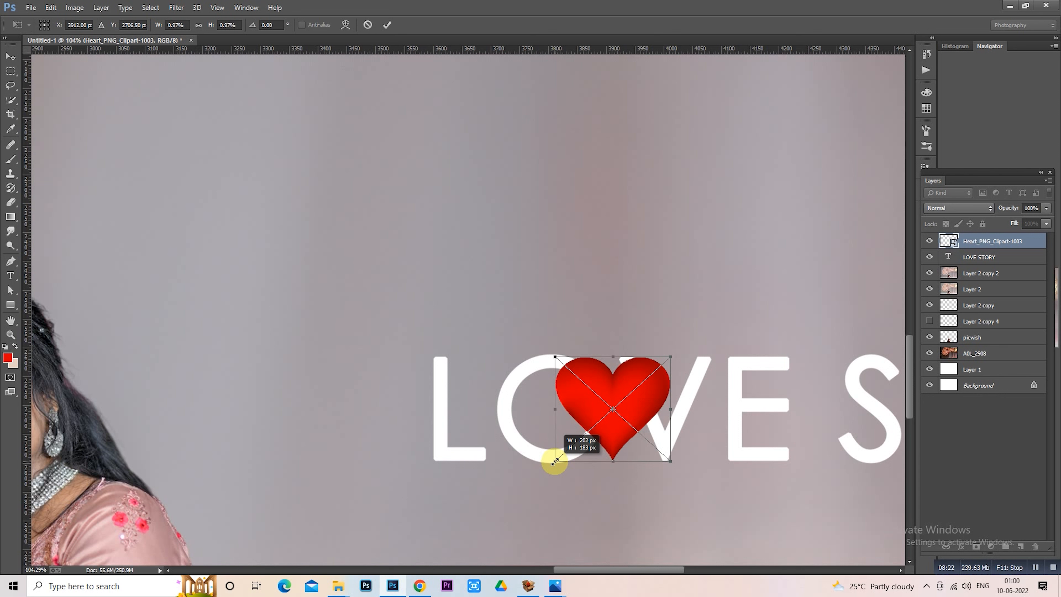
{"action": "key", "text": "Return"}
{"action": "left_click_drag", "start_coordinate": [652, 433], "coordinate": [589, 435]}
Step: Rasterize the LOVE STORY text layer
{"action": "right_click", "coordinate": [973, 242]}
{"action": "left_click", "coordinate": [990, 258]}
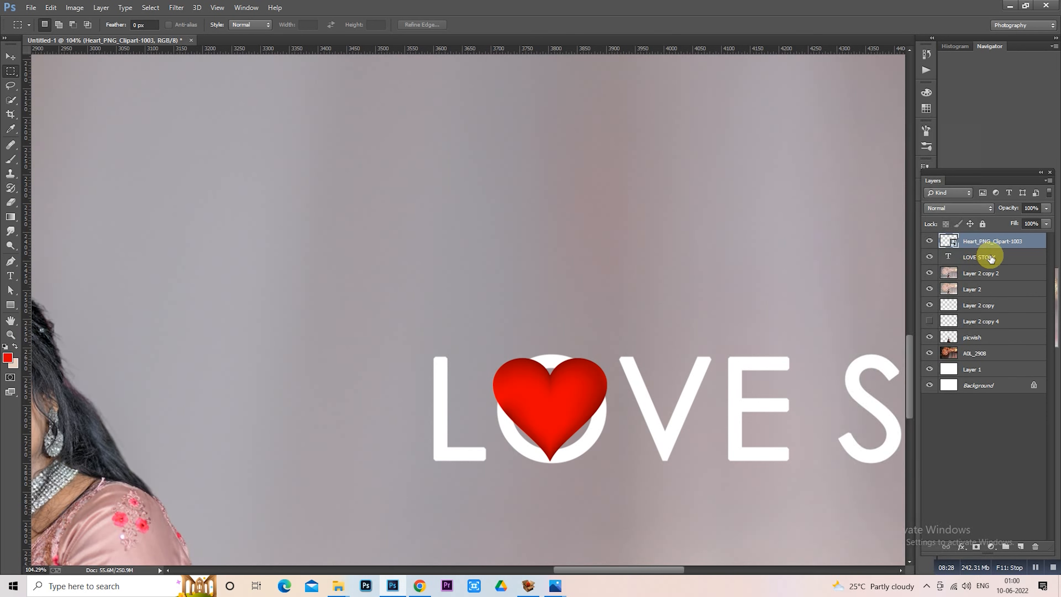
{"action": "right_click", "coordinate": [990, 258]}
{"action": "left_click", "coordinate": [663, 311]}
{"action": "scroll", "coordinate": [663, 311], "scroll_direction": "down", "scroll_amount": 1}
{"action": "left_click_drag", "start_coordinate": [687, 348], "coordinate": [540, 307]}
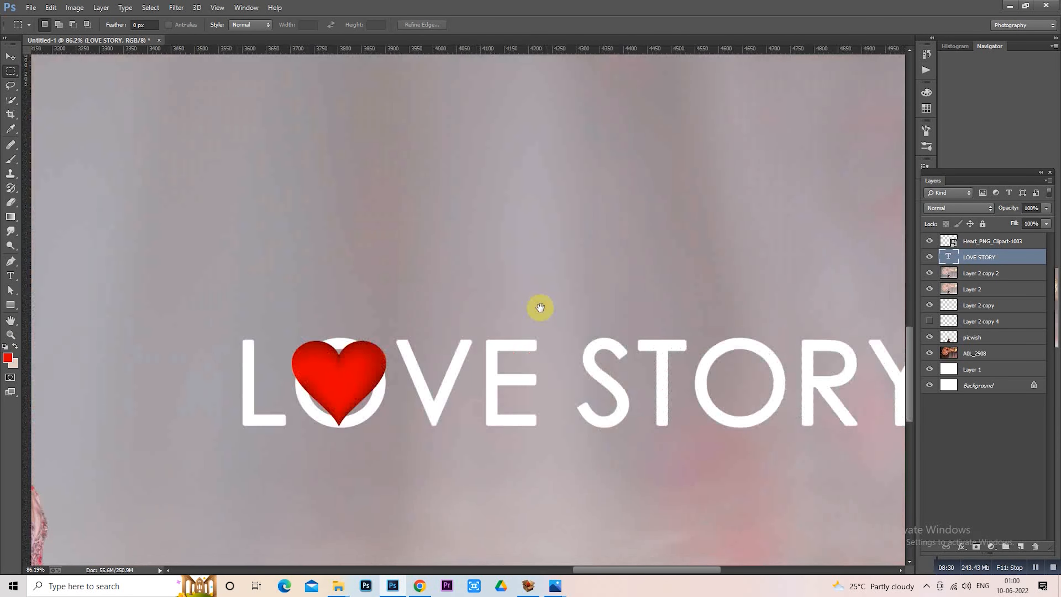
{"action": "scroll", "coordinate": [670, 343], "scroll_direction": "down", "scroll_amount": 1}
{"action": "right_click", "coordinate": [969, 257]}
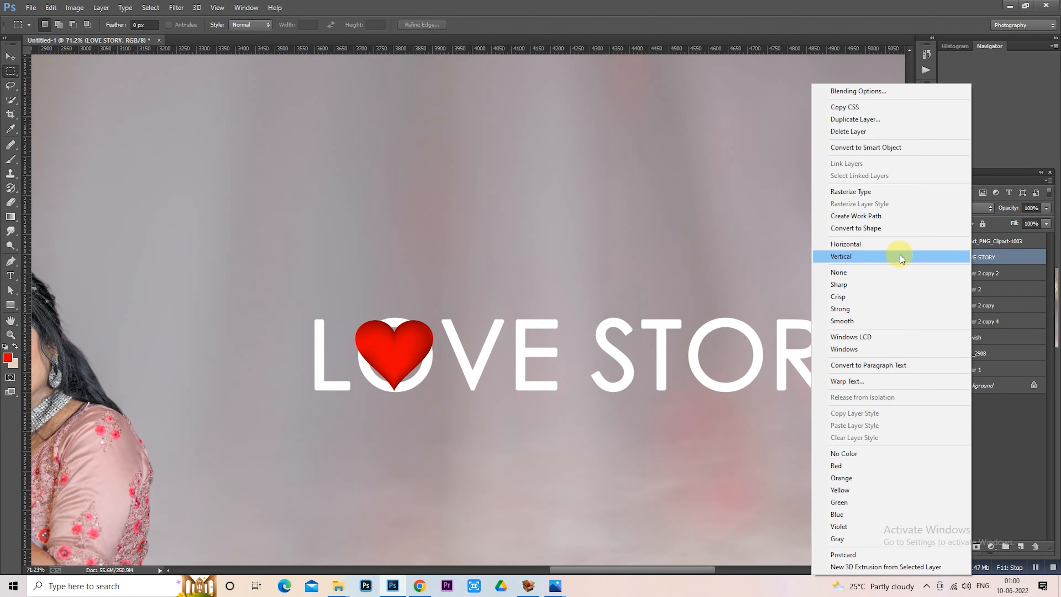
{"action": "left_click", "coordinate": [887, 191]}
Step: Erase the letter O behind the heart from the rasterized LOVE STORY layer, using a rectangular selection, and deselect
{"action": "left_click_drag", "start_coordinate": [597, 359], "coordinate": [743, 367]}
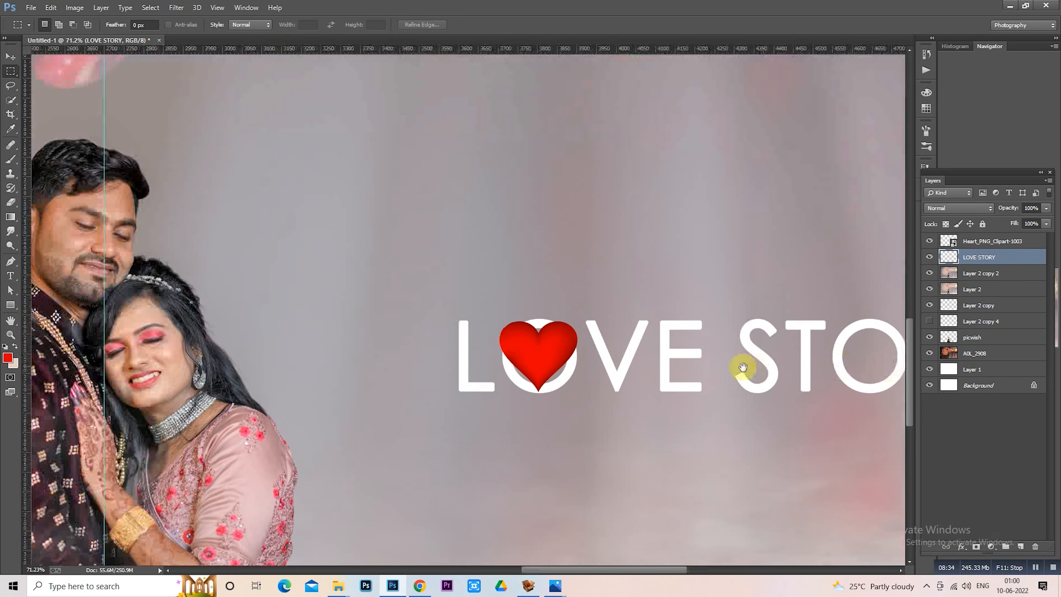
{"action": "scroll", "coordinate": [561, 390], "scroll_direction": "up", "scroll_amount": 2}
{"action": "left_click_drag", "start_coordinate": [508, 257], "coordinate": [629, 427]}
{"action": "key", "text": "Delete"}
{"action": "key", "text": "ctrl+d"}
{"action": "scroll", "coordinate": [608, 413], "scroll_direction": "down", "scroll_amount": 3}
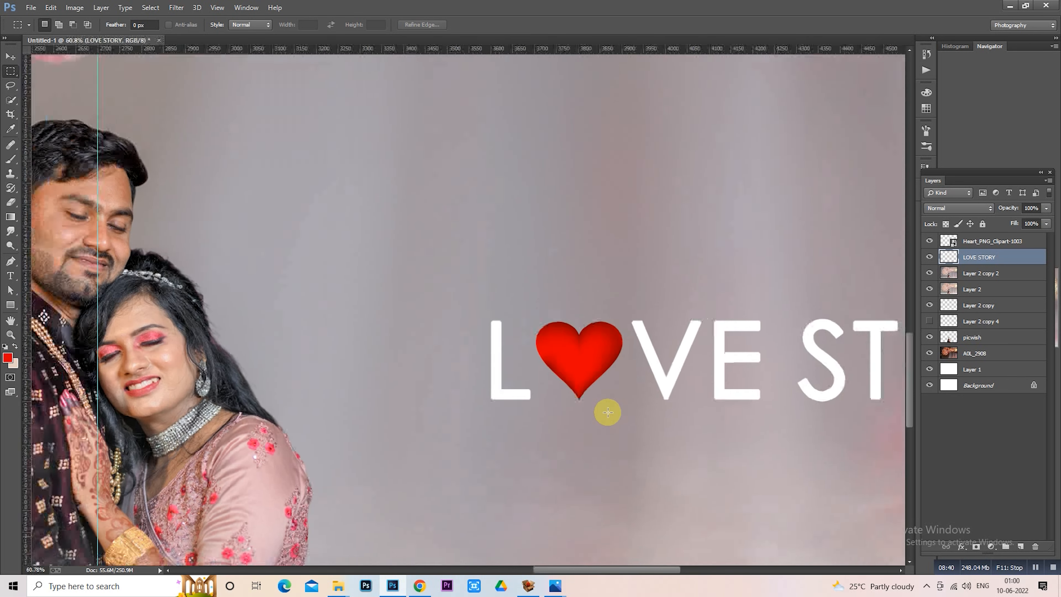
{"action": "scroll", "coordinate": [608, 413], "scroll_direction": "down", "scroll_amount": 5}
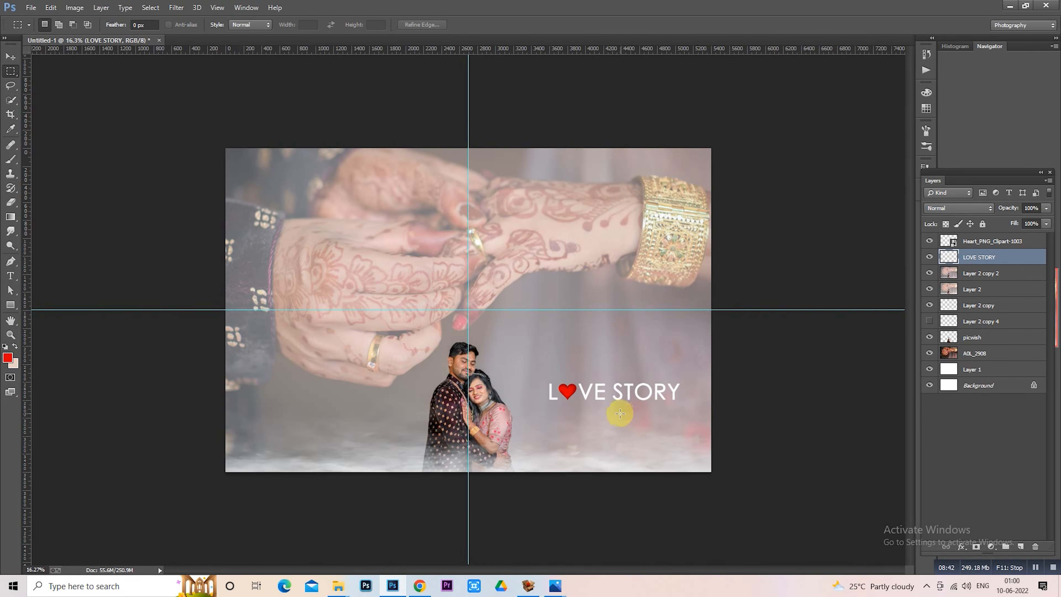
Step: Merge the Heart_PNG_Clipart-1003 layer down into the LOVE STORY layer
{"action": "scroll", "coordinate": [620, 413], "scroll_direction": "up", "scroll_amount": 3}
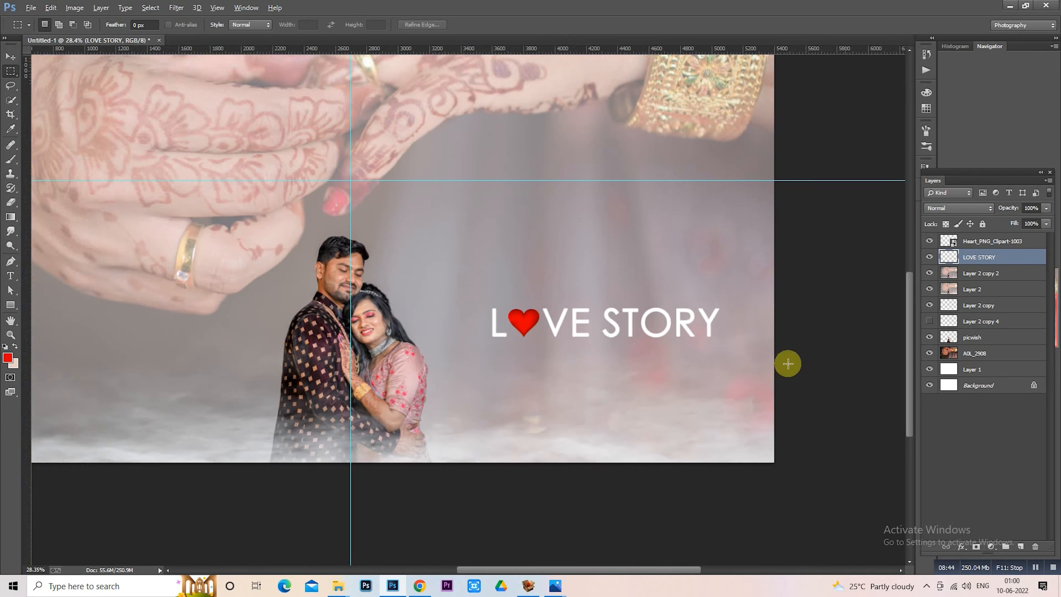
{"action": "left_click", "coordinate": [985, 246]}
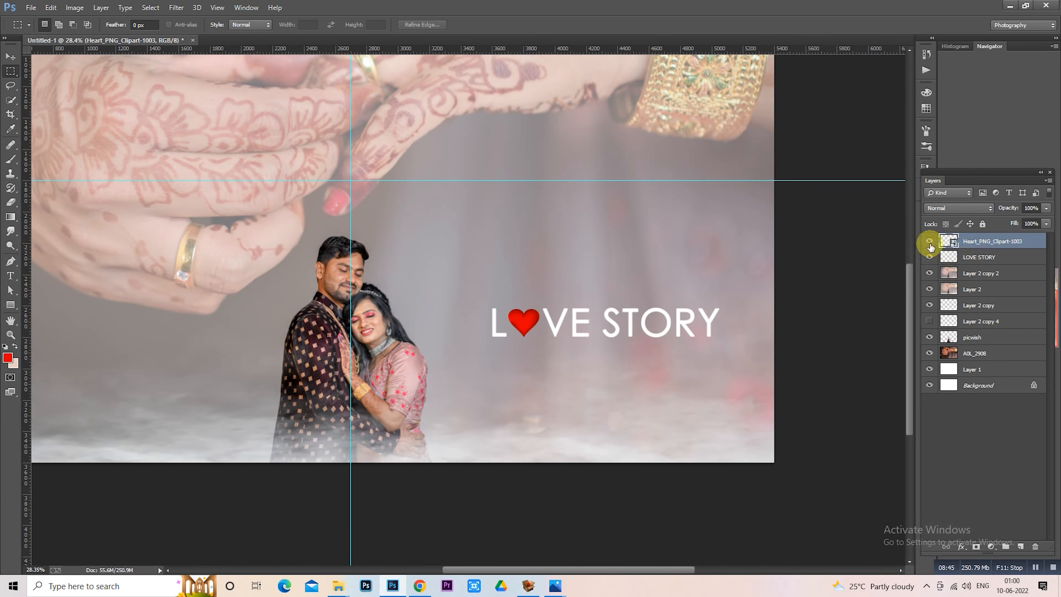
{"action": "right_click", "coordinate": [973, 241]}
{"action": "left_click", "coordinate": [872, 397]}
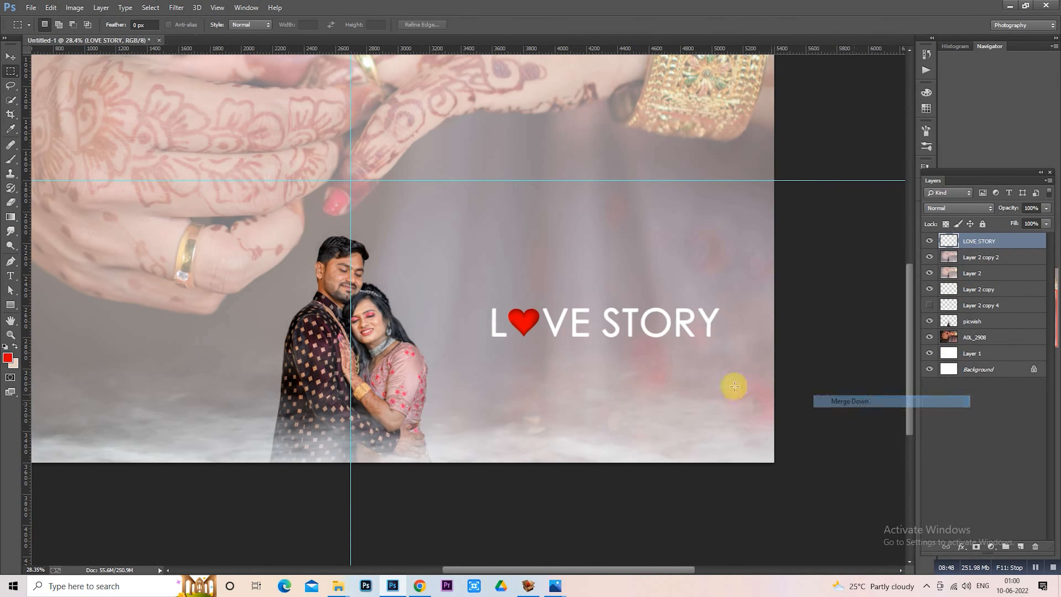
Step: Shrink the merged LOVE STORY title slightly and move it lower, just above the fog beside the couple
{"action": "scroll", "coordinate": [668, 389], "scroll_direction": "down", "scroll_amount": 5}
{"action": "right_click", "coordinate": [639, 397]}
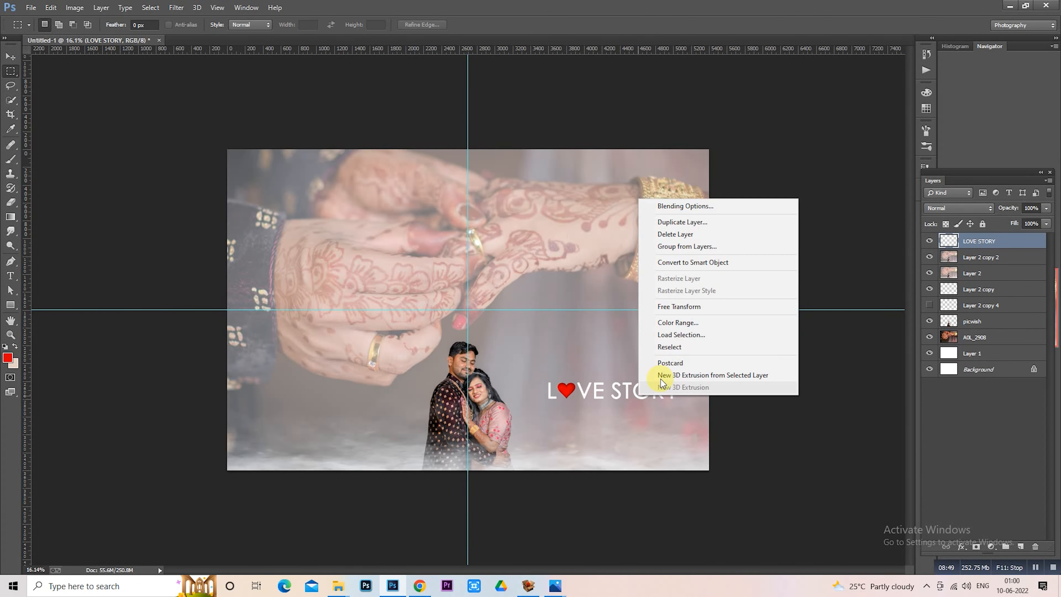
{"action": "left_click", "coordinate": [681, 309]}
{"action": "left_click_drag", "start_coordinate": [656, 393], "coordinate": [663, 428]}
{"action": "key", "text": "Return"}
{"action": "key", "text": "m"}
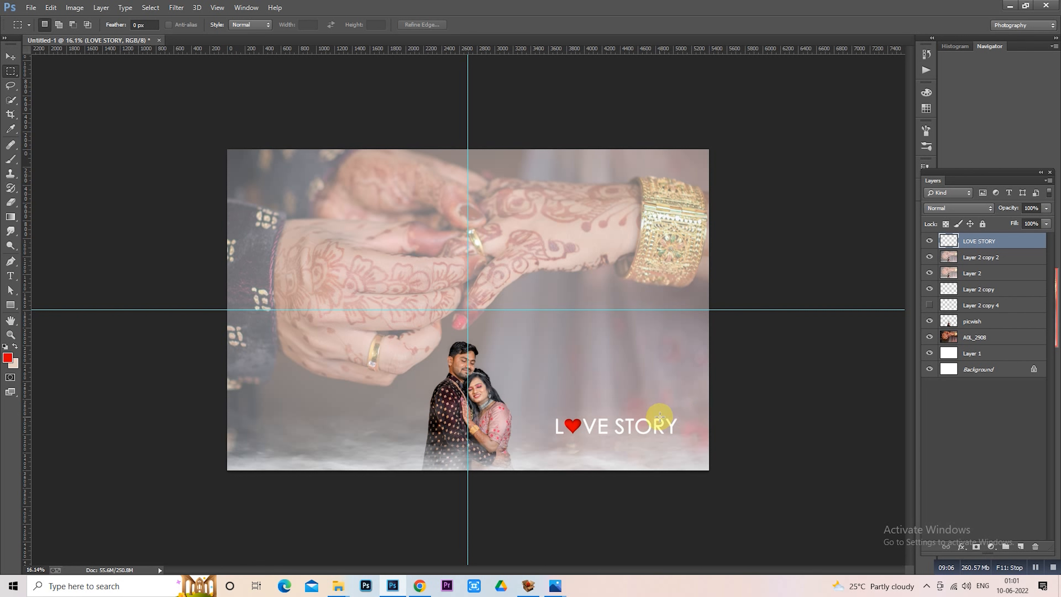
Step: Add a Century Gothic text with the couple's first names joined by an ampersand, just under the LOVE STORY title
{"action": "scroll", "coordinate": [656, 432], "scroll_direction": "up", "scroll_amount": 8}
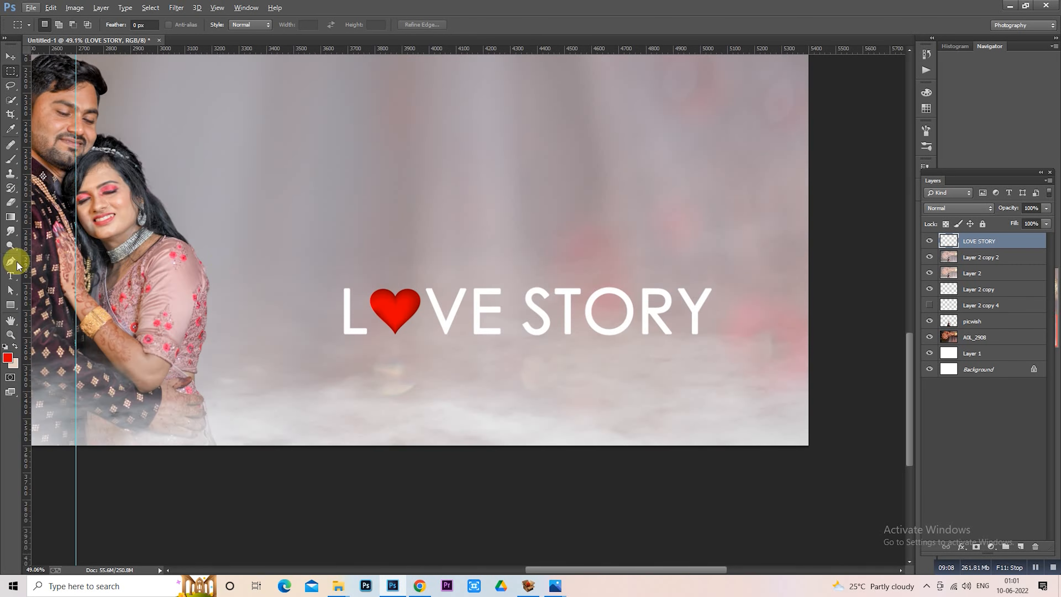
{"action": "left_click", "coordinate": [12, 276]}
{"action": "left_click", "coordinate": [435, 363]}
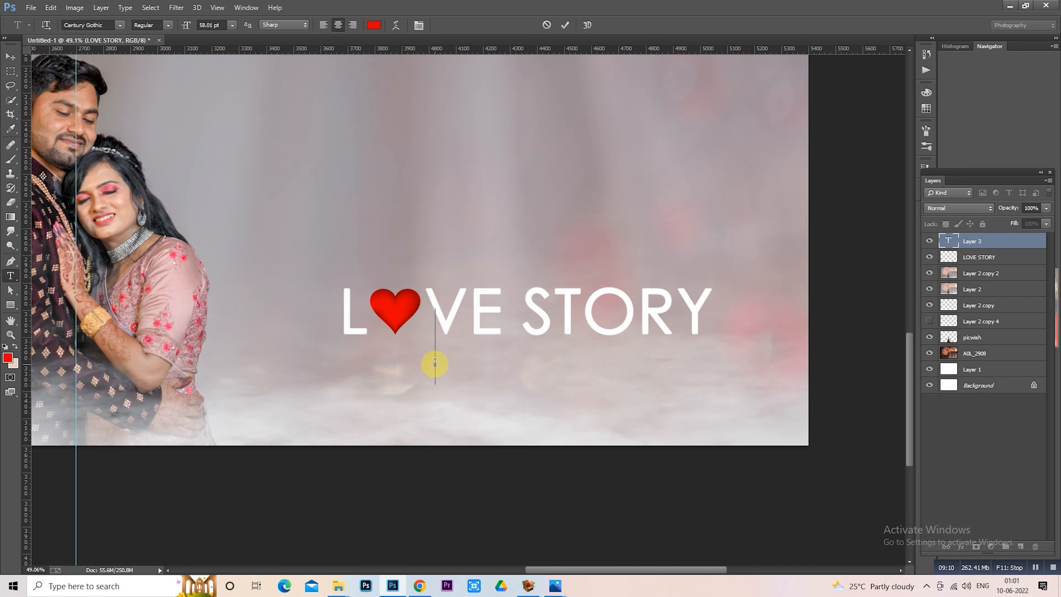
{"action": "type", "text": "A"}
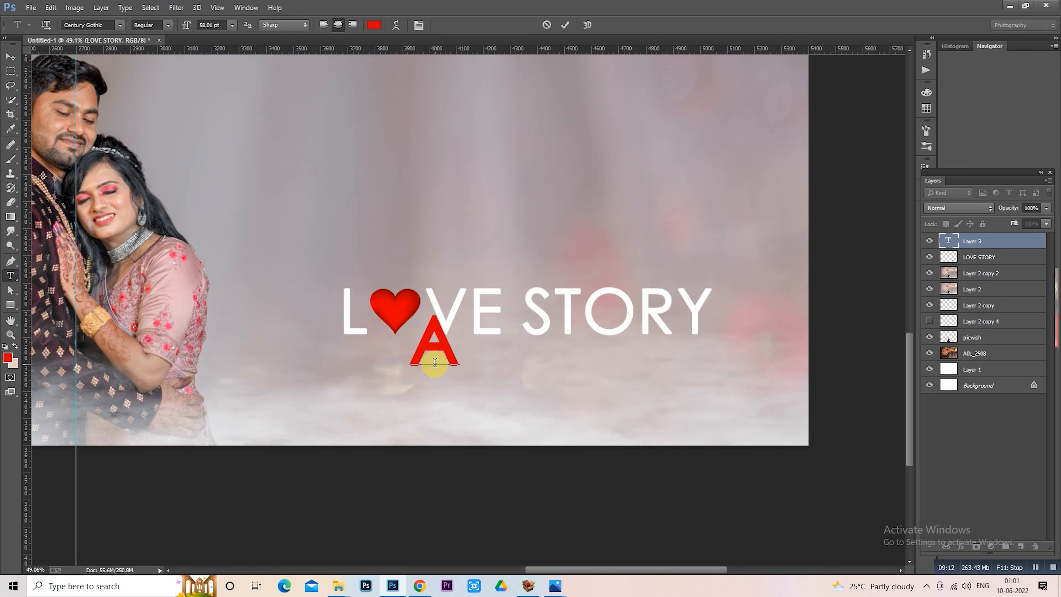
{"action": "type", "text": "run"}
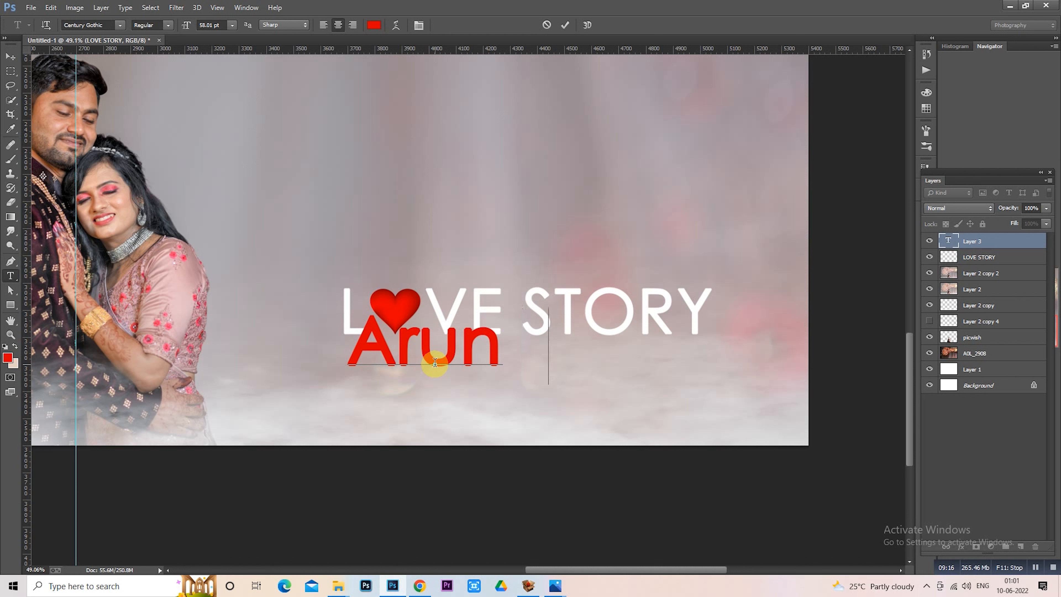
{"action": "type", "text": " %"}
{"action": "key", "text": "BackSpace"}
{"action": "type", "text": "&"}
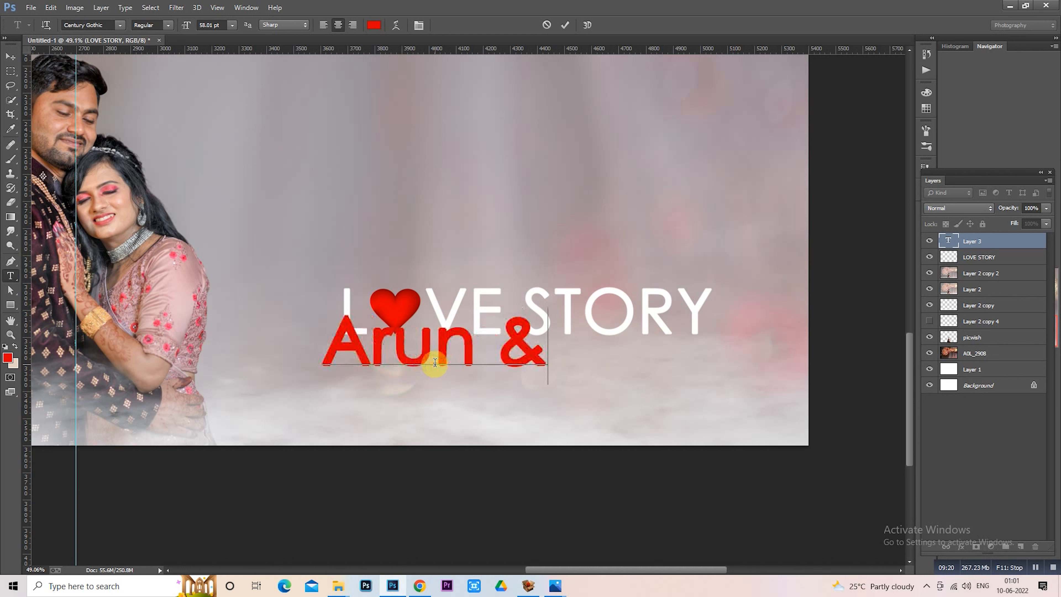
{"action": "type", "text": " Sayali"}
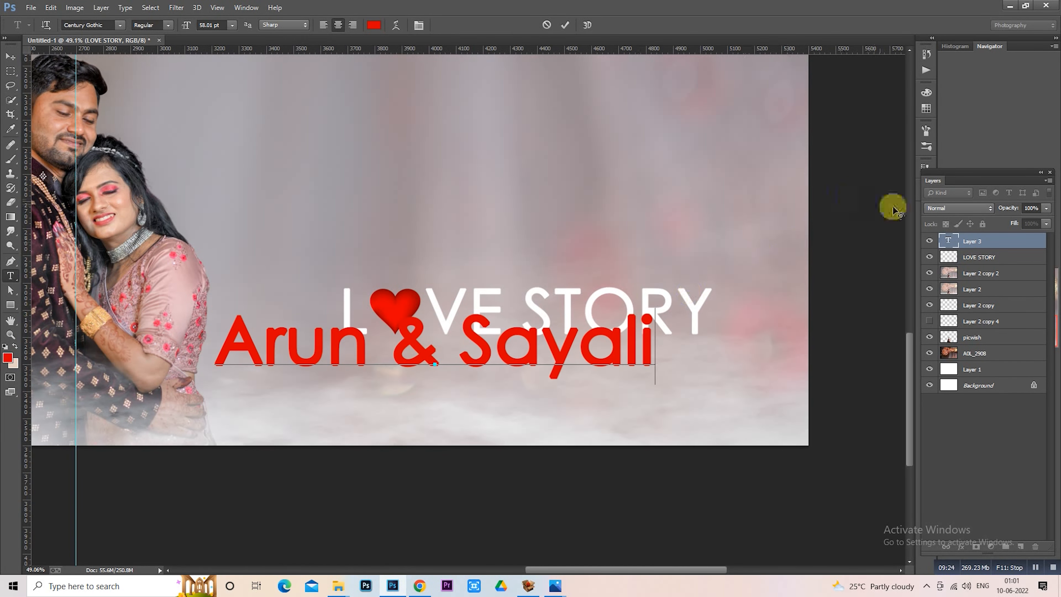
Step: Set the names text to white and its font size to 18.01 pt
{"action": "double_click", "coordinate": [947, 241]}
{"action": "left_click", "coordinate": [368, 26]}
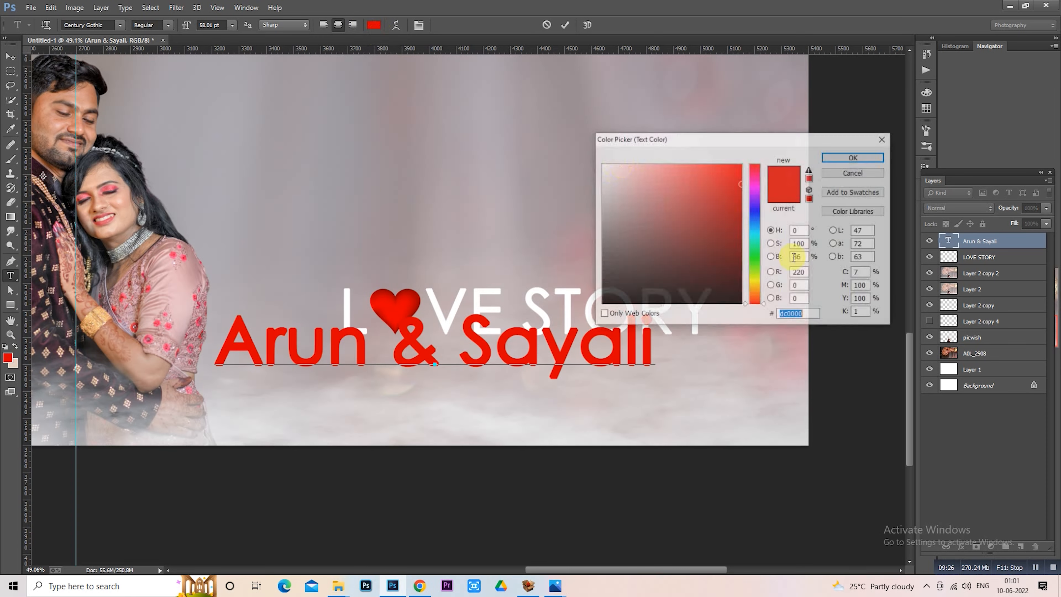
{"action": "left_click", "coordinate": [605, 166]}
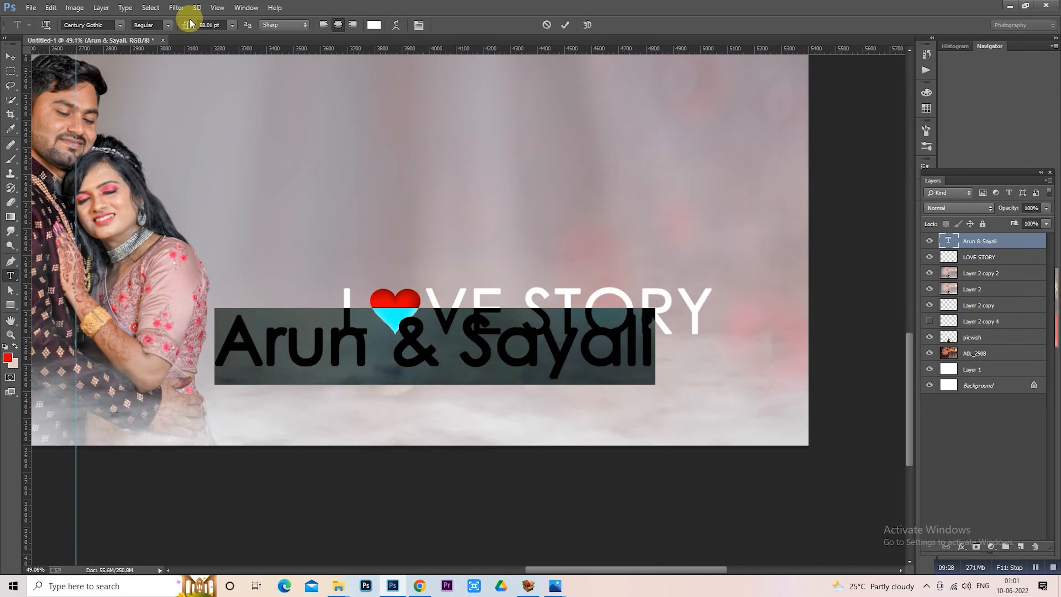
{"action": "left_click_drag", "start_coordinate": [181, 32], "coordinate": [162, 23]}
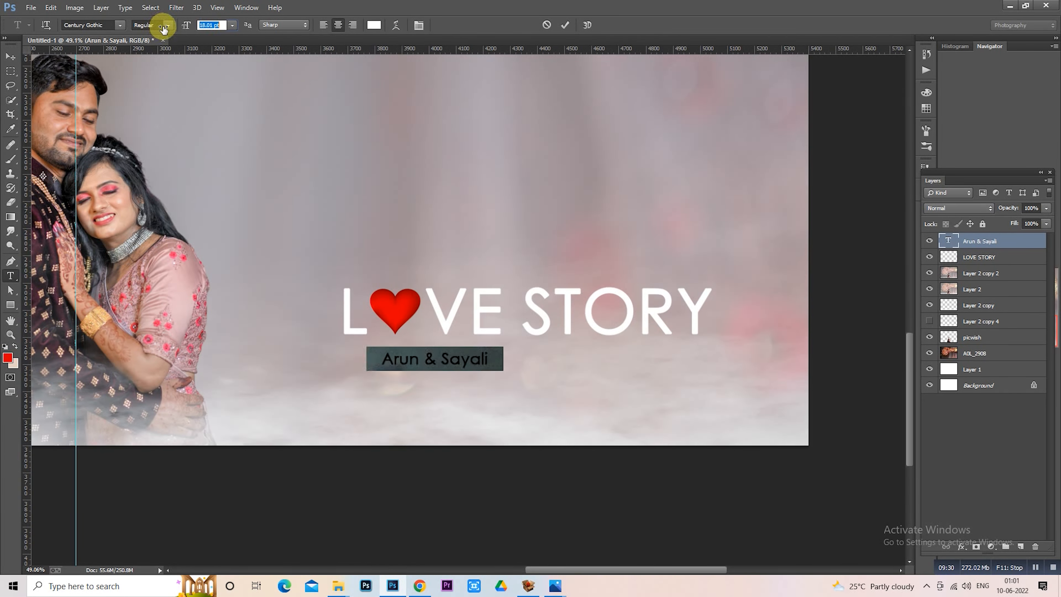
{"action": "left_click", "coordinate": [418, 25]}
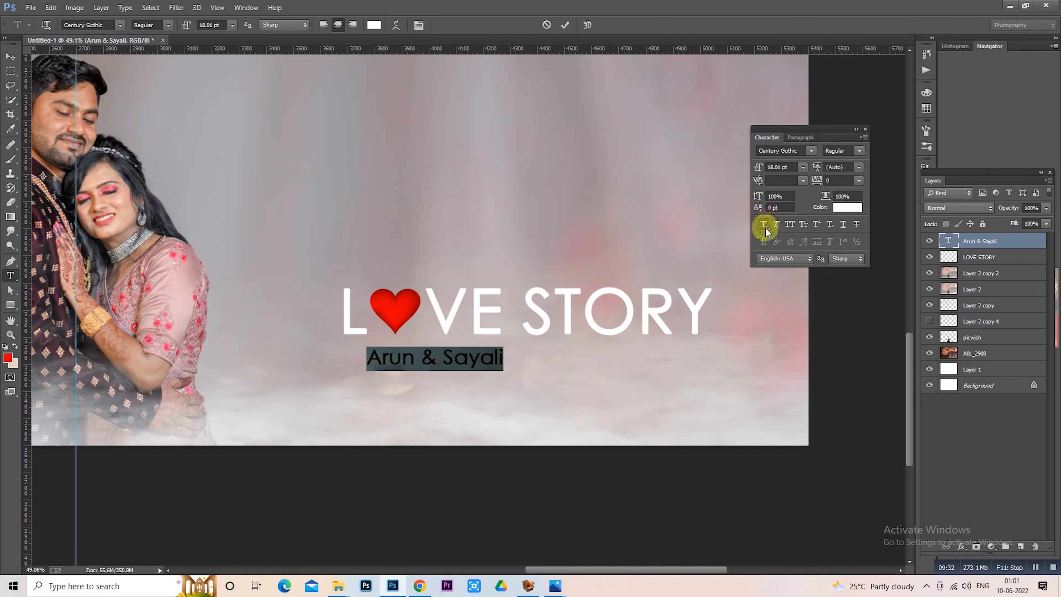
{"action": "left_click", "coordinate": [864, 133]}
Step: Move the names text so it sits centered directly beneath the LOVE STORY title
{"action": "left_click", "coordinate": [11, 71]}
{"action": "left_click_drag", "start_coordinate": [405, 329], "coordinate": [546, 319]}
{"action": "scroll", "coordinate": [547, 318], "scroll_direction": "down", "scroll_amount": 5}
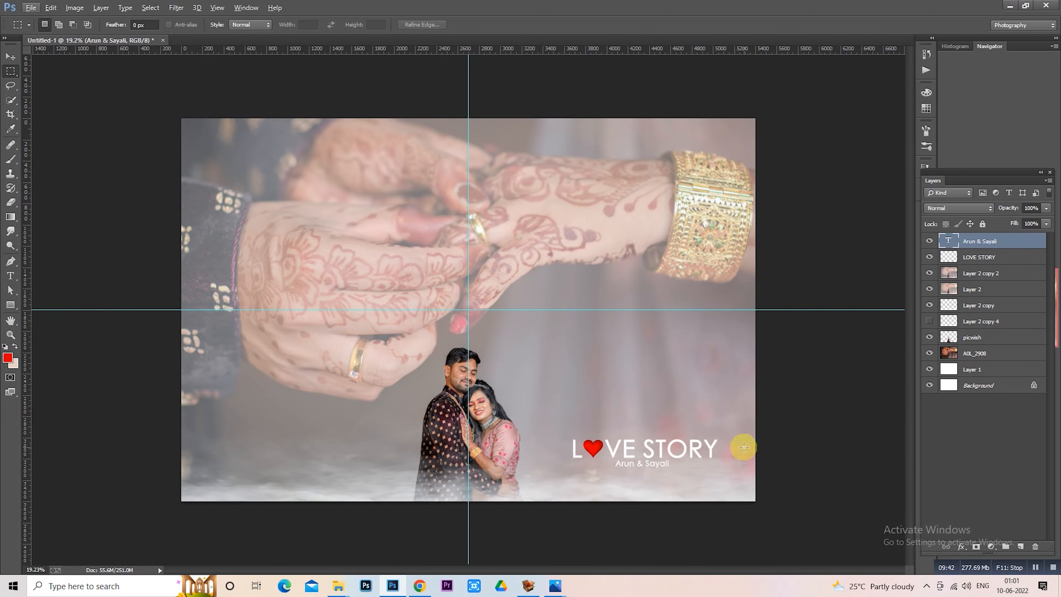
Step: Reposition the names text directly beneath the LOVE STORY title, aligning its end with the title's final letter
{"action": "left_click_drag", "start_coordinate": [743, 447], "coordinate": [696, 415]}
{"action": "scroll", "coordinate": [689, 410], "scroll_direction": "up", "scroll_amount": 2}
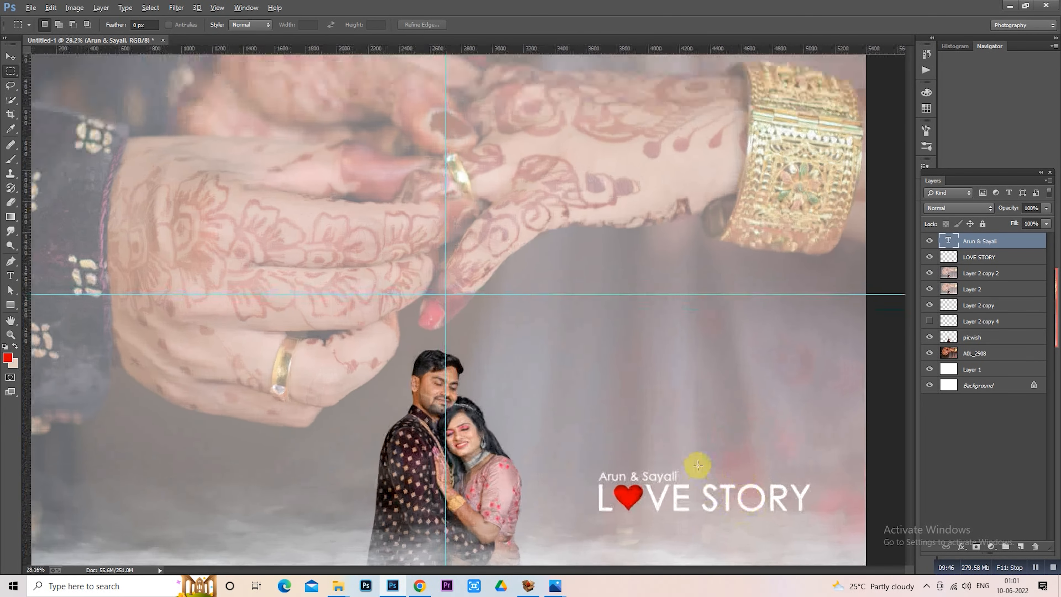
{"action": "scroll", "coordinate": [694, 457], "scroll_direction": "down", "scroll_amount": 3}
{"action": "scroll", "coordinate": [648, 376], "scroll_direction": "right", "scroll_amount": 3}
{"action": "left_click_drag", "start_coordinate": [577, 329], "coordinate": [711, 374]}
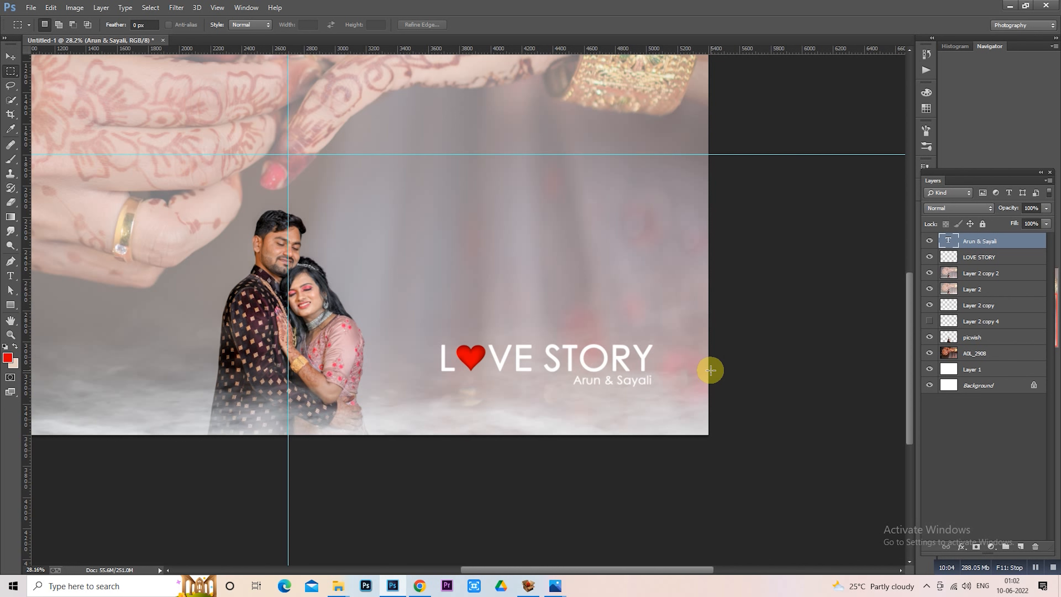
Step: Set the names text layer's opacity to 50%
{"action": "scroll", "coordinate": [710, 371], "scroll_direction": "down", "scroll_amount": 2}
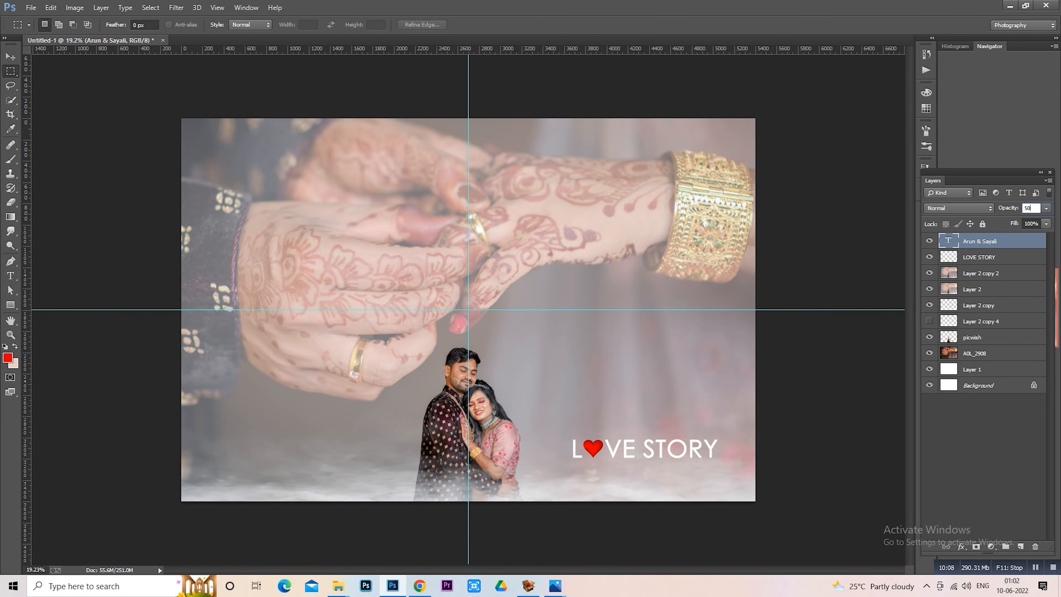
{"action": "key", "text": "Return"}
{"action": "scroll", "coordinate": [739, 442], "scroll_direction": "up", "scroll_amount": 1}
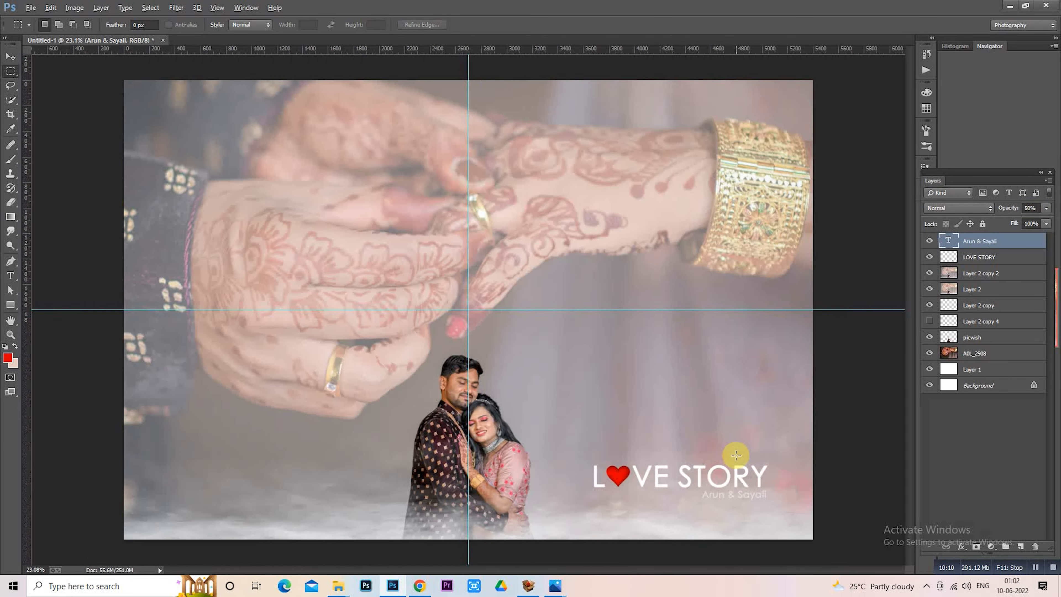
Step: Select the names and LOVE STORY layers together and move them up beside the couple's heads, clear of the fog
{"action": "scroll", "coordinate": [736, 455], "scroll_direction": "down", "scroll_amount": 1}
{"action": "left_click", "coordinate": [994, 257], "text": "shift"}
{"action": "scroll", "coordinate": [744, 411], "scroll_direction": "down", "scroll_amount": 1}
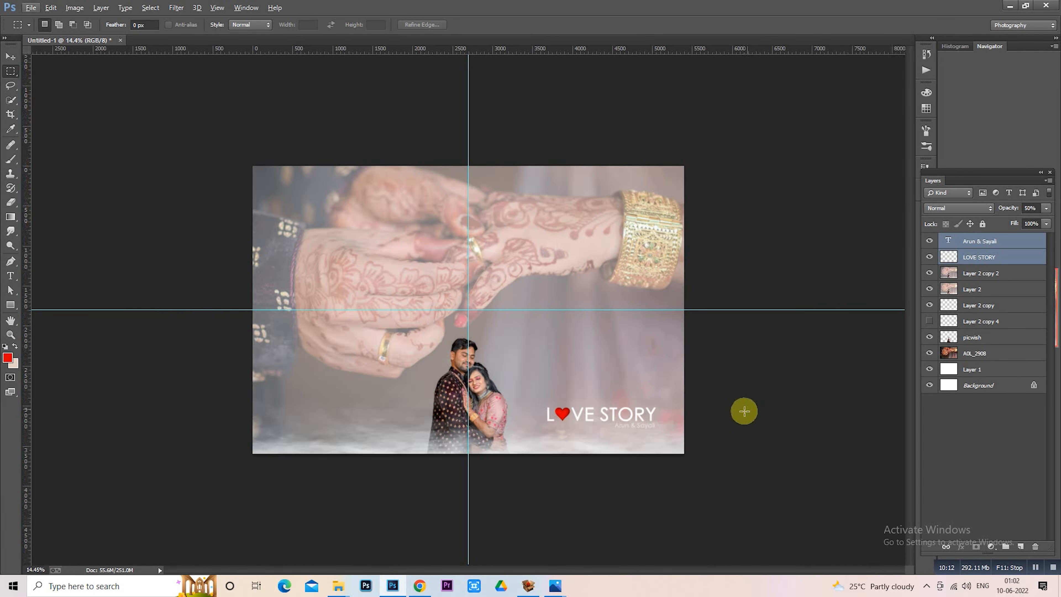
{"action": "left_click_drag", "start_coordinate": [745, 411], "coordinate": [697, 364]}
{"action": "scroll", "coordinate": [697, 365], "scroll_direction": "down", "scroll_amount": 2}
{"action": "scroll", "coordinate": [697, 363], "scroll_direction": "up", "scroll_amount": 3}
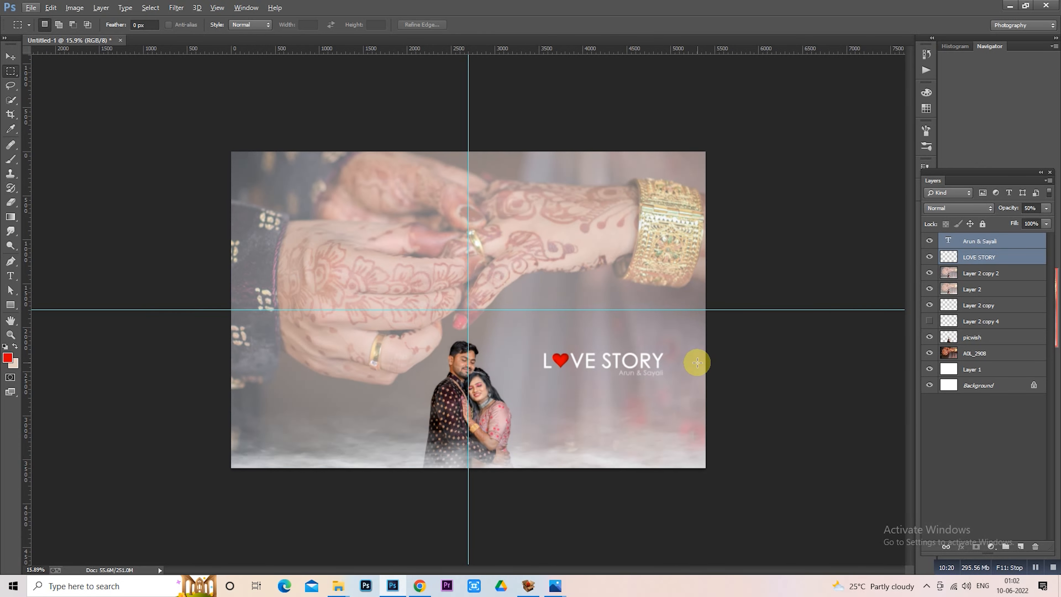
{"action": "scroll", "coordinate": [697, 363], "scroll_direction": "up", "scroll_amount": 1}
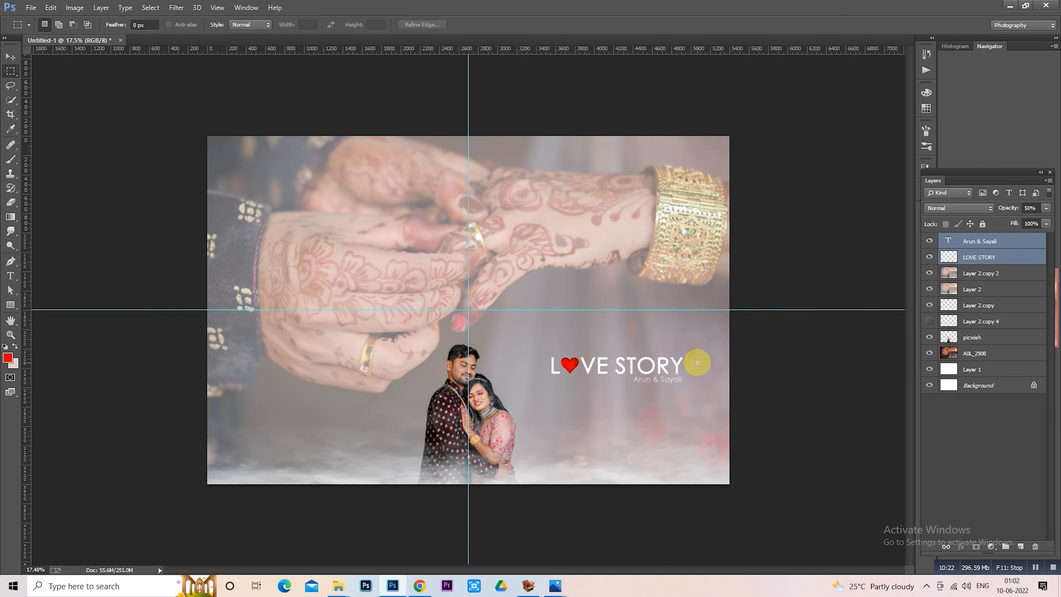
{"action": "scroll", "coordinate": [697, 363], "scroll_direction": "up", "scroll_amount": 1}
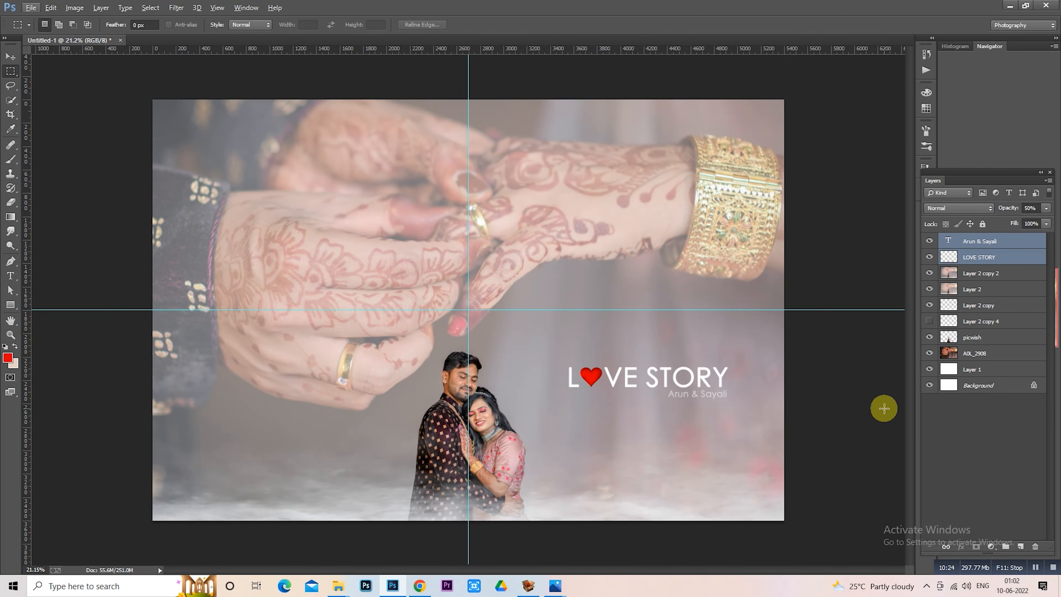